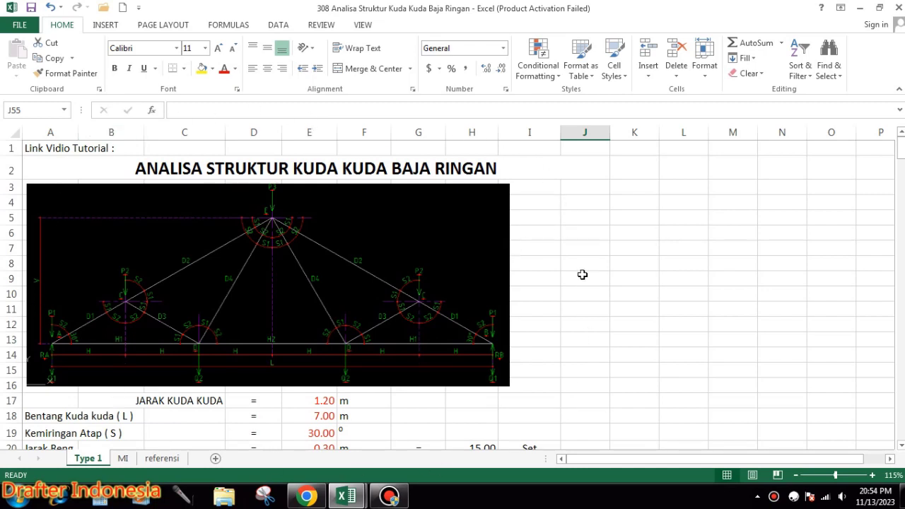
# - Inspect the batten count formula and the profile height header cell
pyautogui.scroll(-2, 474, 302)
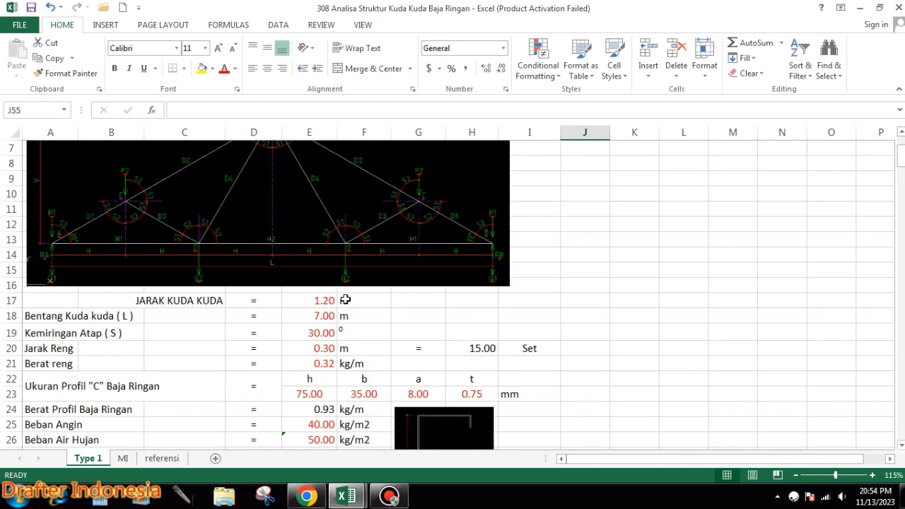
pyautogui.click(486, 349)
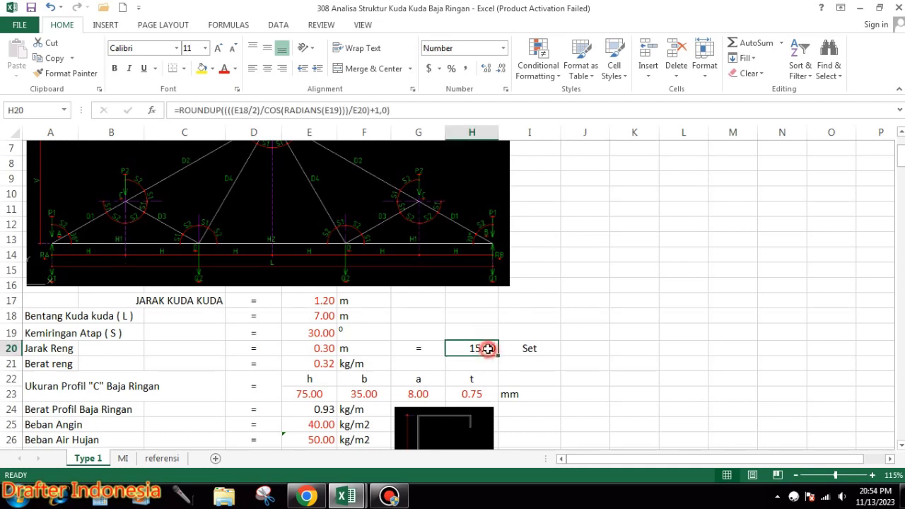
pyautogui.click(308, 379)
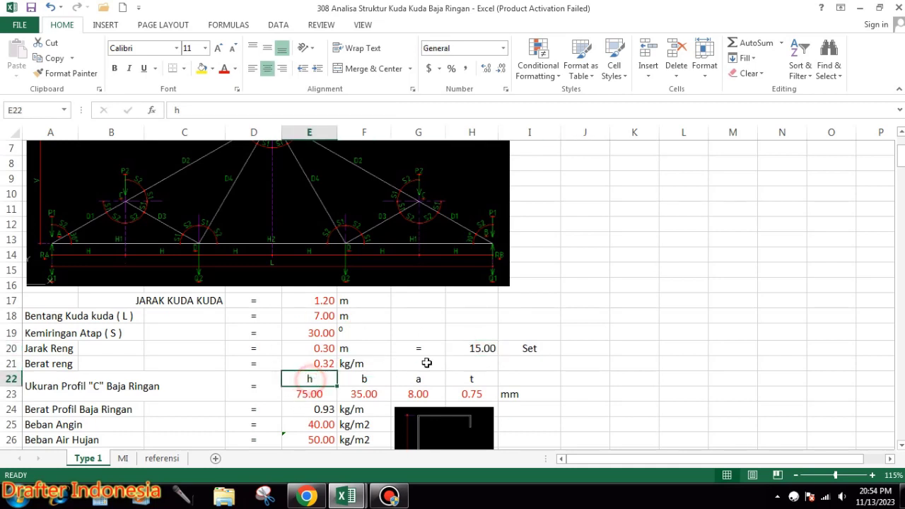
pyautogui.click(479, 349)
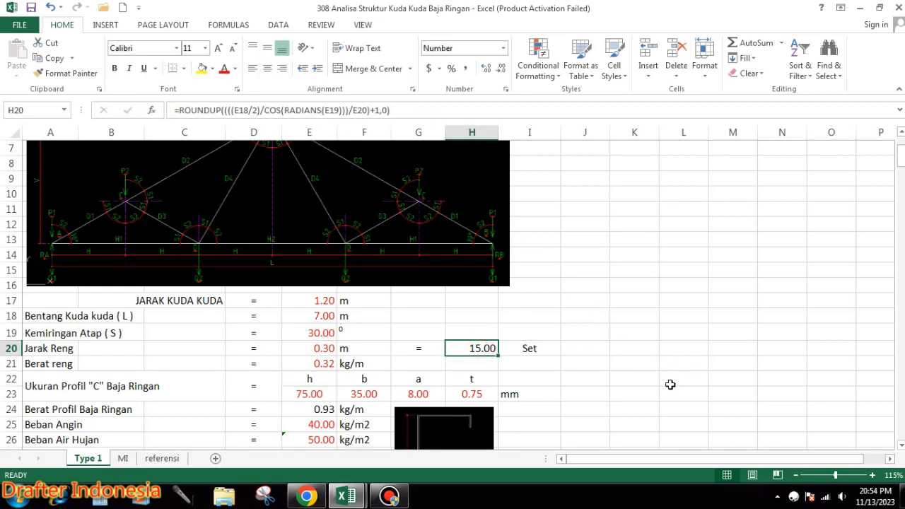
pyautogui.click(617, 382)
pyautogui.scroll(2, 535, 289)
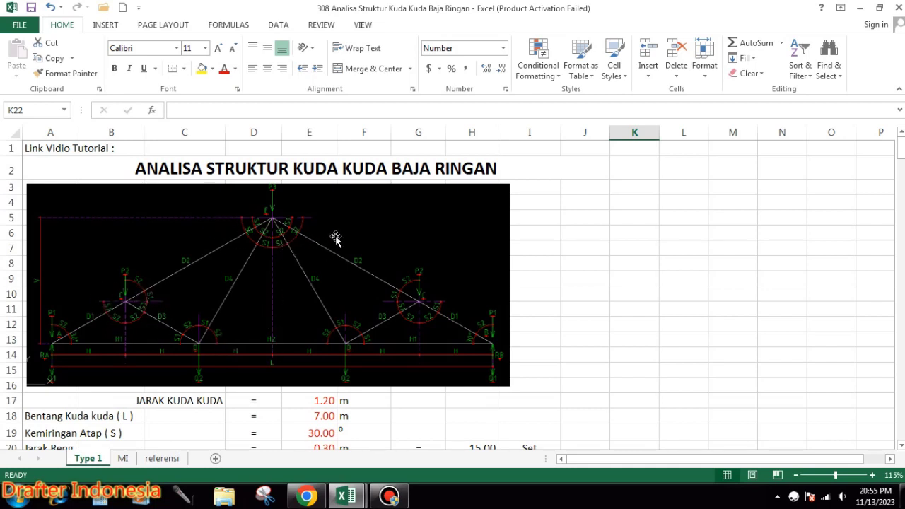
# - Keep the truss spacing at 1.2 m in E17 and set the span to 9 m
pyautogui.scroll(-1, 340, 247)
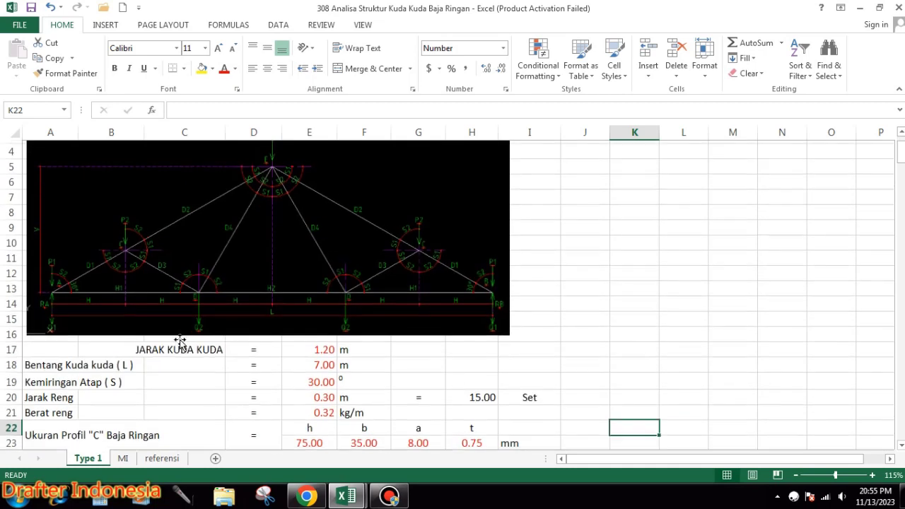
pyautogui.scroll(1, 212, 346)
pyautogui.click(325, 400)
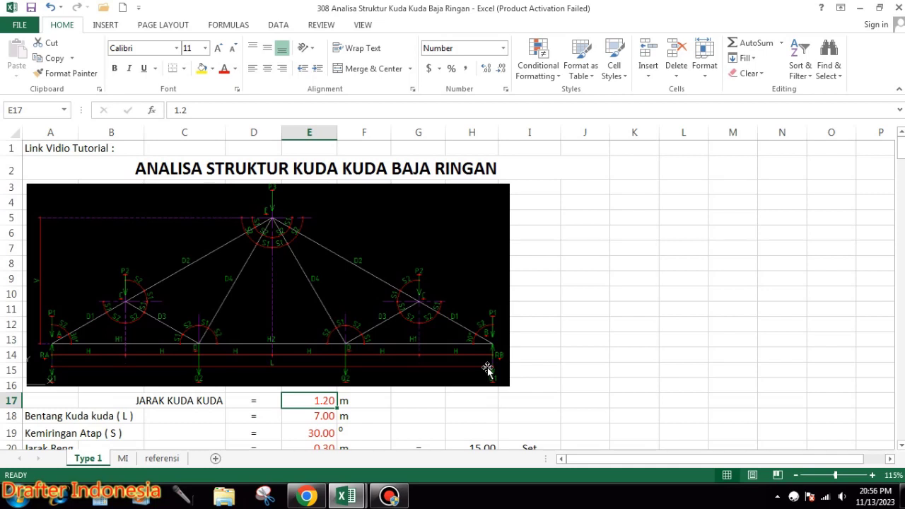
pyautogui.write('1.2')
pyautogui.press('Return')
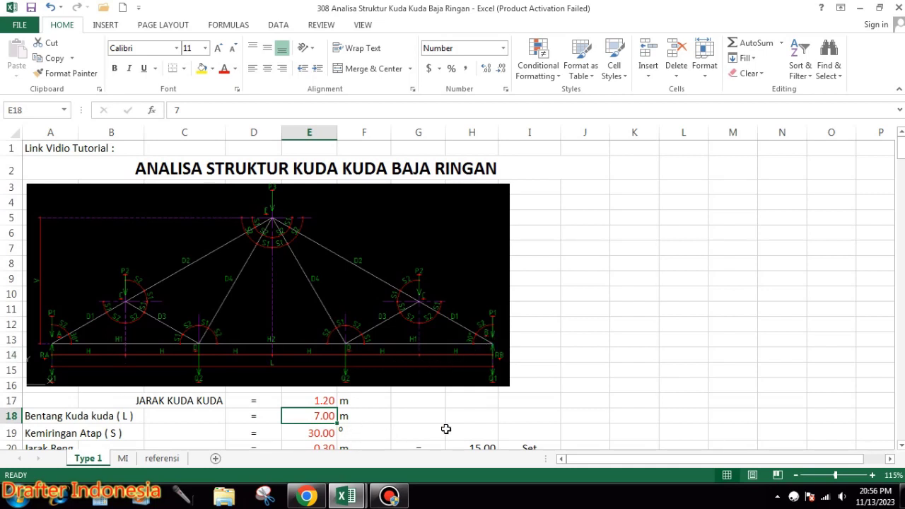
pyautogui.write('9')
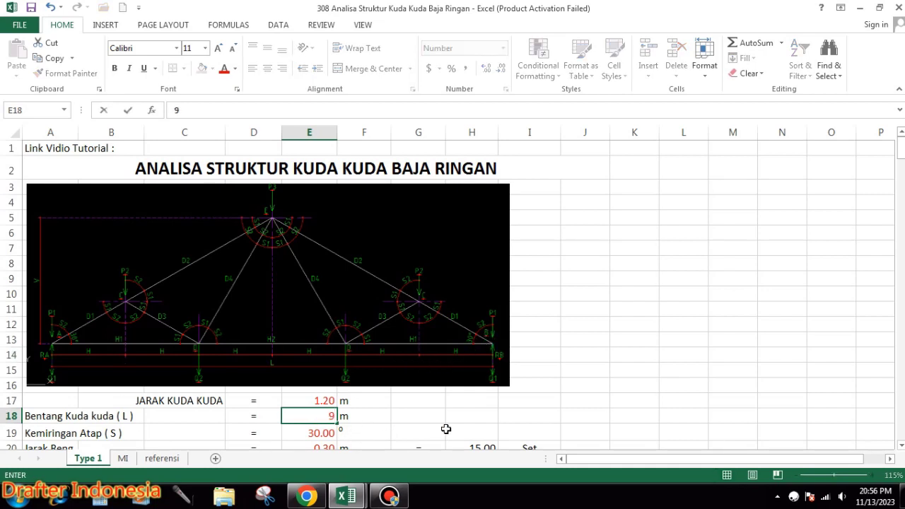
pyautogui.press('Return')
# - Set roof slope 35°, batten spacing 0.35 m and batten weight 0.32 kg/m
pyautogui.scroll(-1, 503, 334)
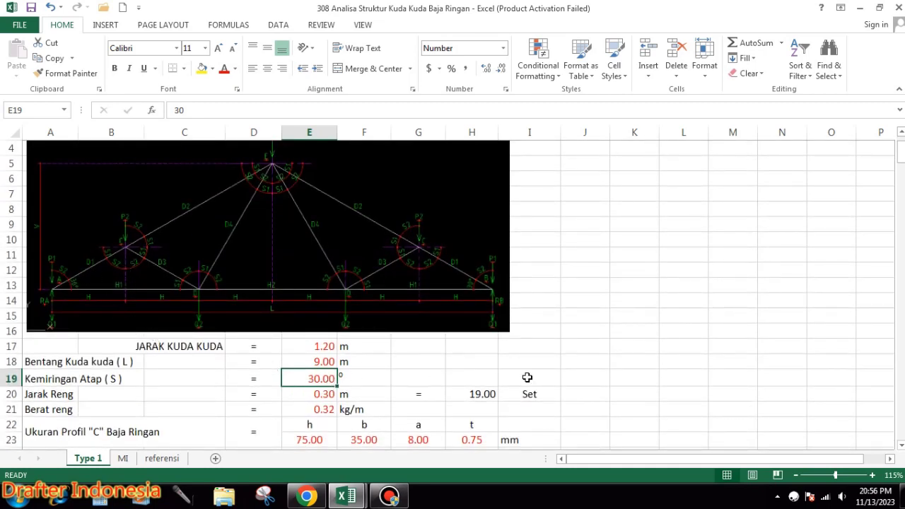
pyautogui.write('35')
pyautogui.press('Return')
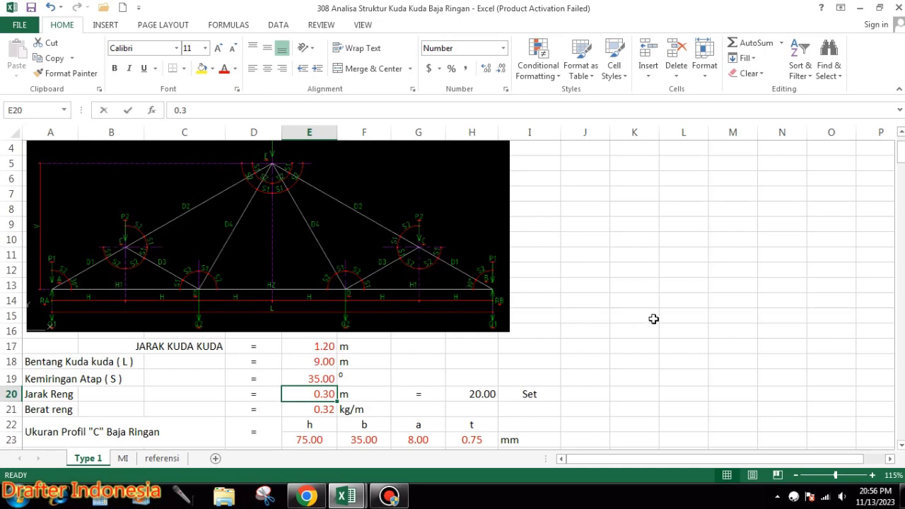
pyautogui.write('0.35')
pyautogui.press('Return')
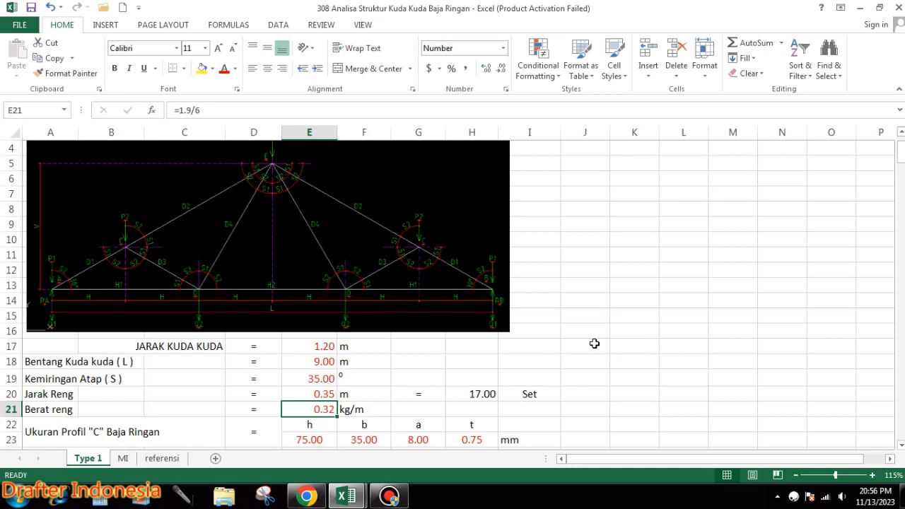
pyautogui.write('0.')
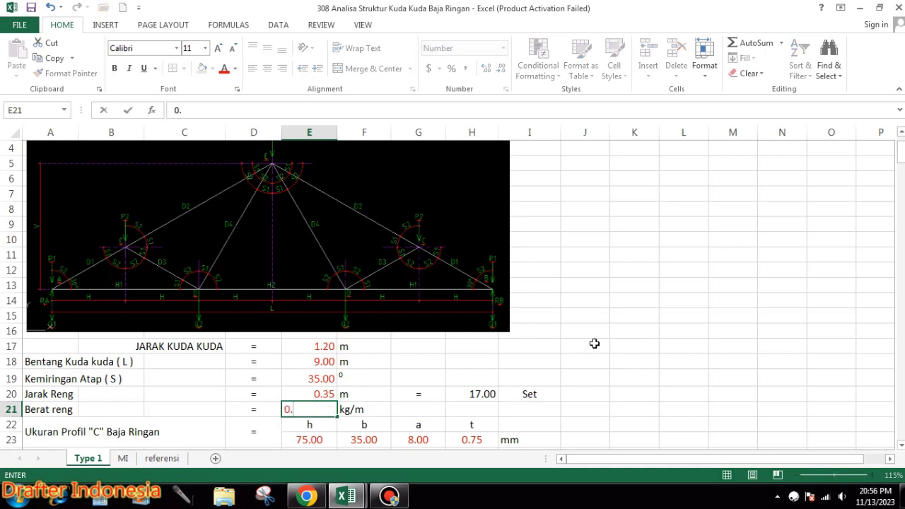
pyautogui.write('355')
pyautogui.press('BackSpace')
pyautogui.press('BackSpace')
pyautogui.write('2')
pyautogui.press('Return')
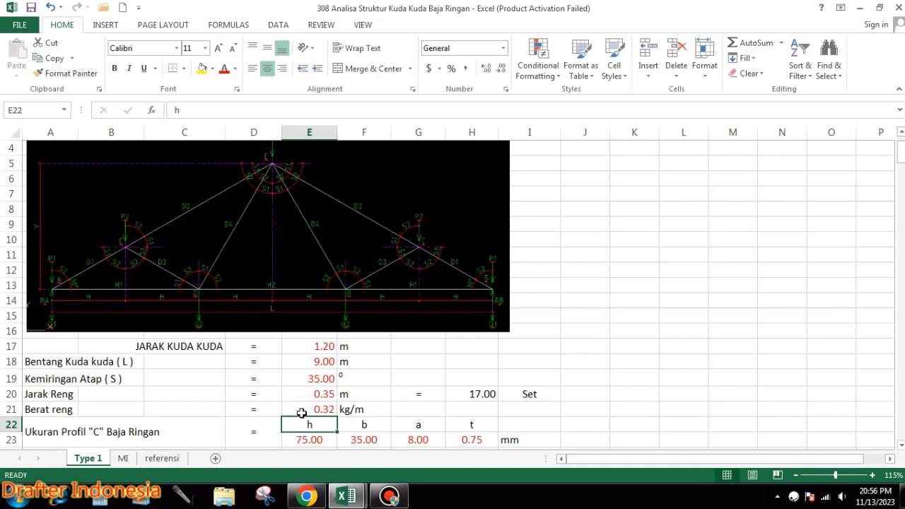
# - Enter the C profile in row 23 as 75 × 35 × 8 with 0.6 mm thickness
pyautogui.scroll(-2, 405, 355)
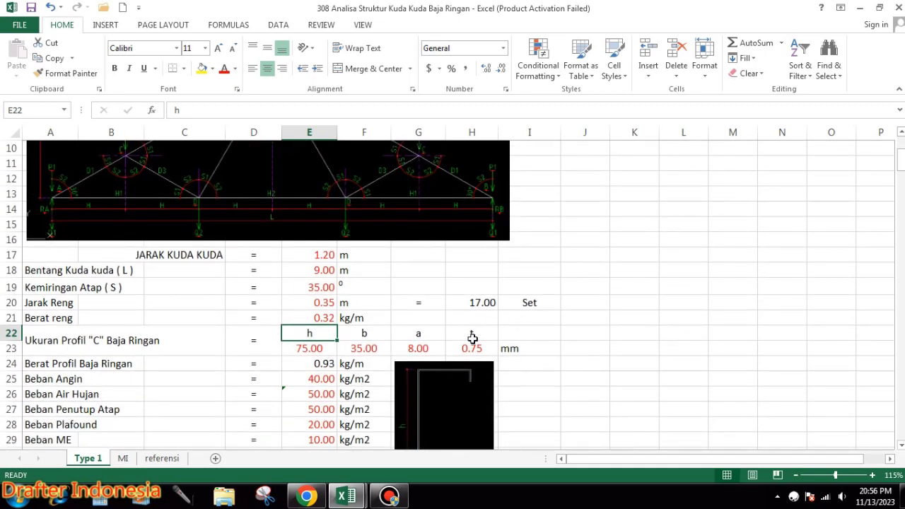
pyautogui.click(321, 346)
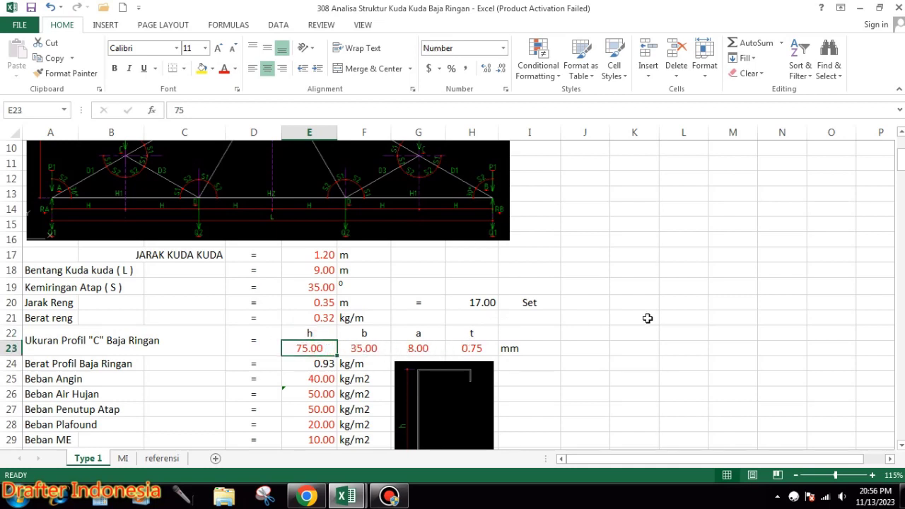
pyautogui.write('75')
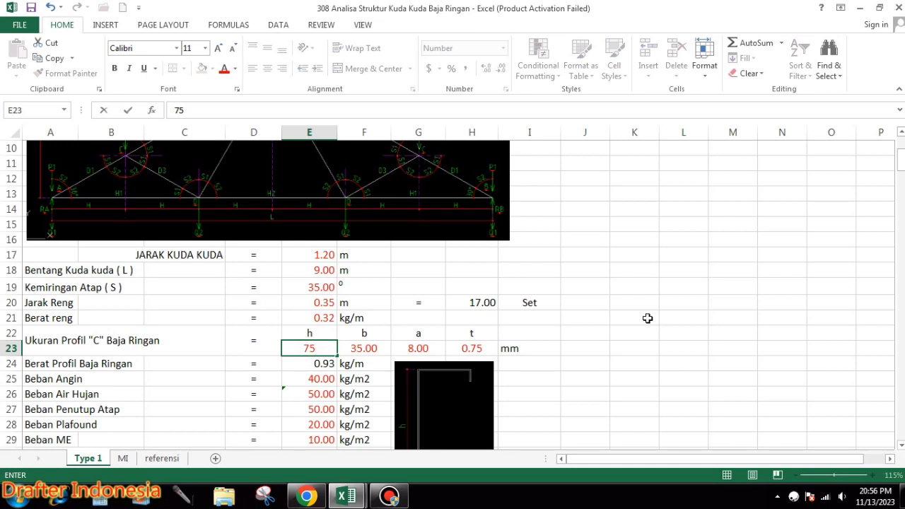
pyautogui.press('Tab')
pyautogui.write('35')
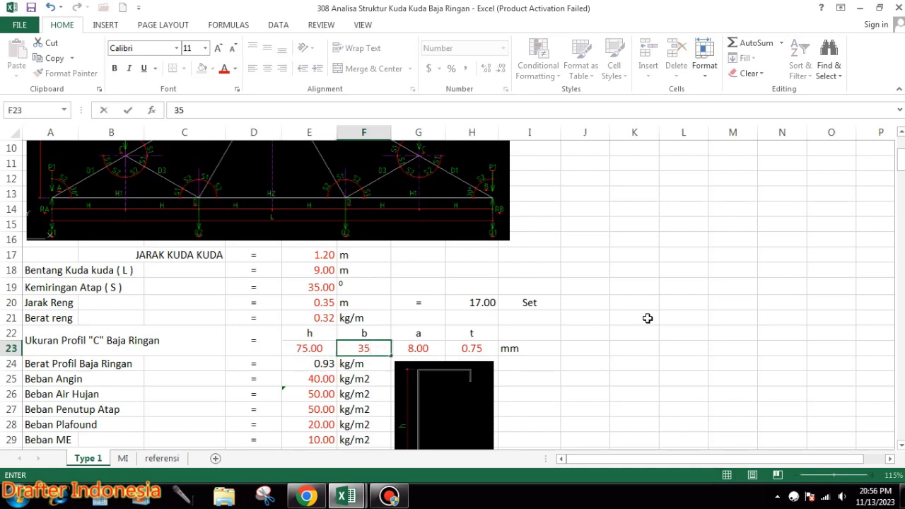
pyautogui.press('Tab')
pyautogui.write('8')
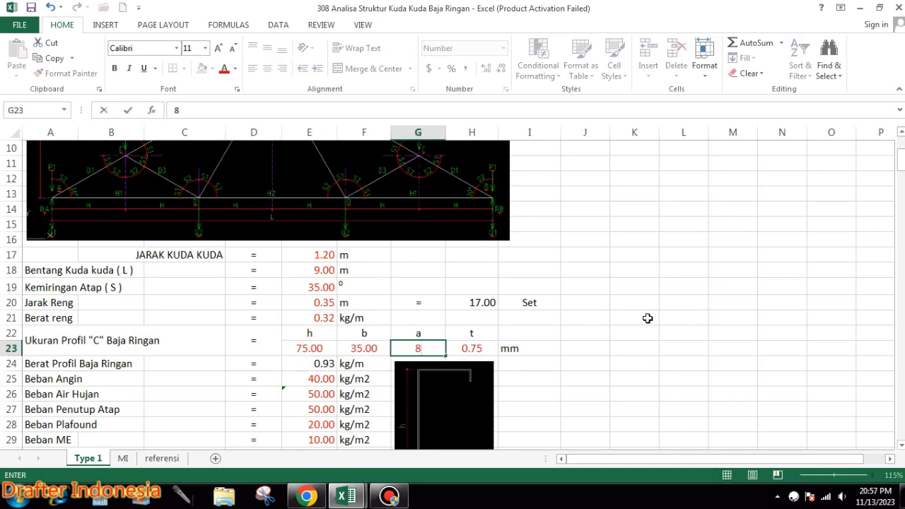
pyautogui.press('Tab')
pyautogui.write('0.6')
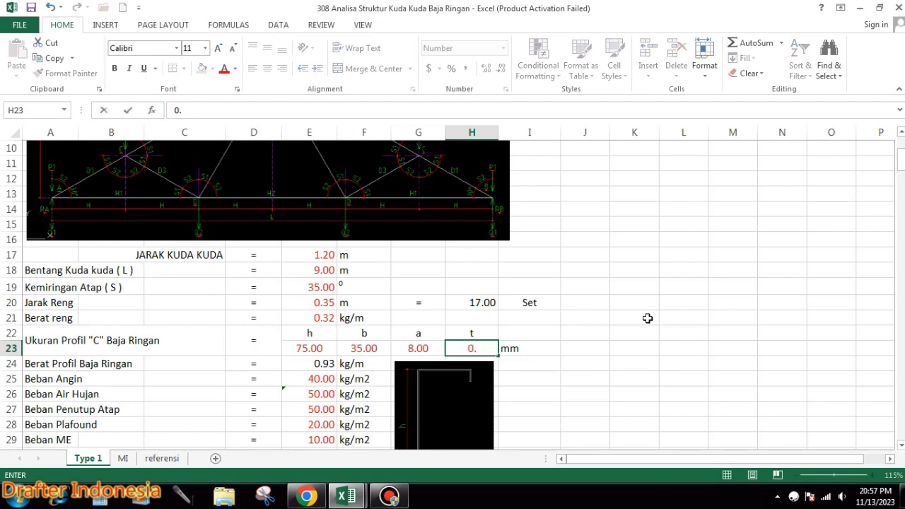
pyautogui.press('Return')
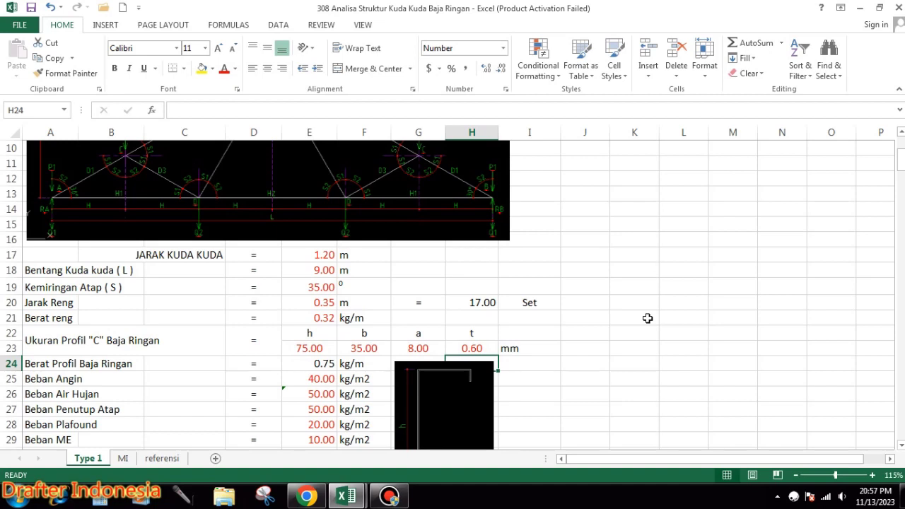
pyautogui.press('Down')
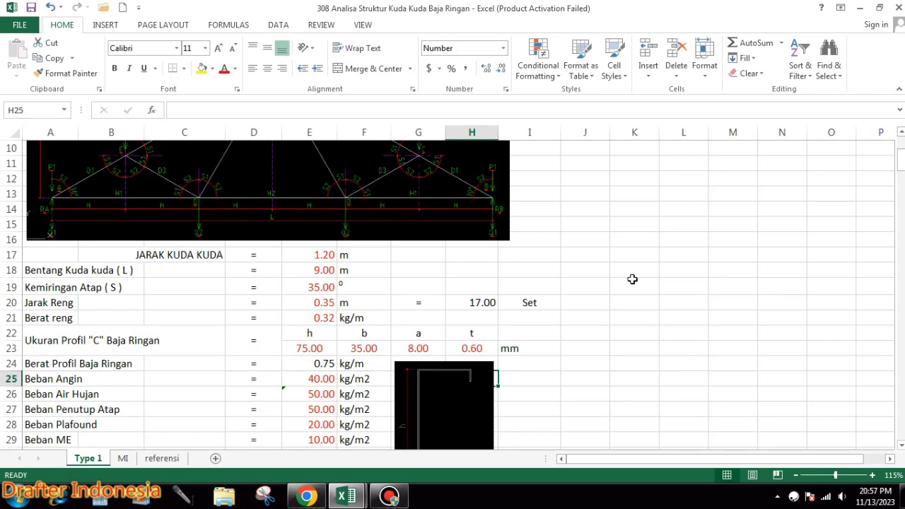
pyautogui.click(598, 302)
pyautogui.scroll(-3, 492, 281)
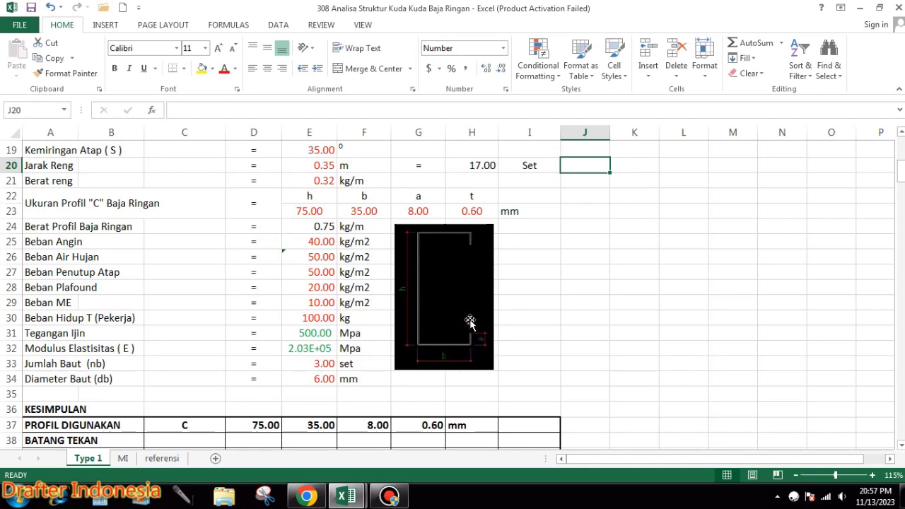
# - Check the profile weight formula, then try wind loads of 25 and 40 kg/m2
pyautogui.click(329, 229)
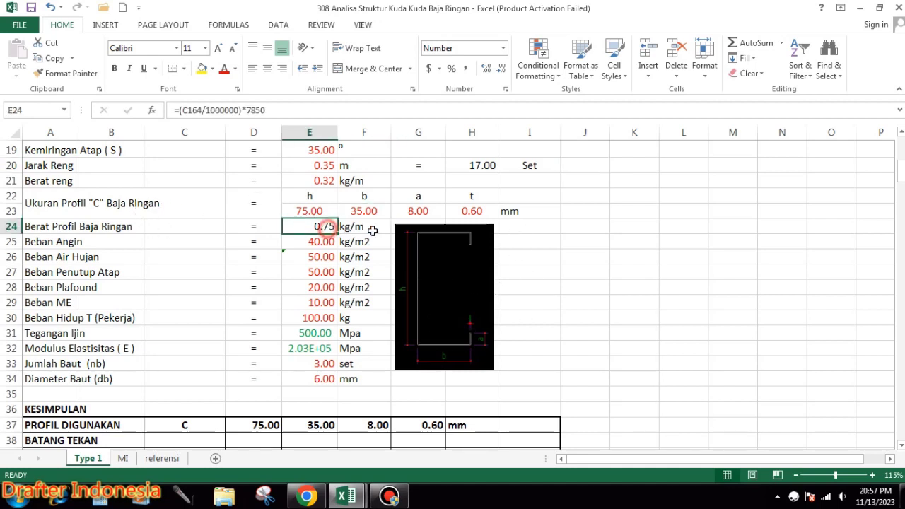
pyautogui.click(330, 242)
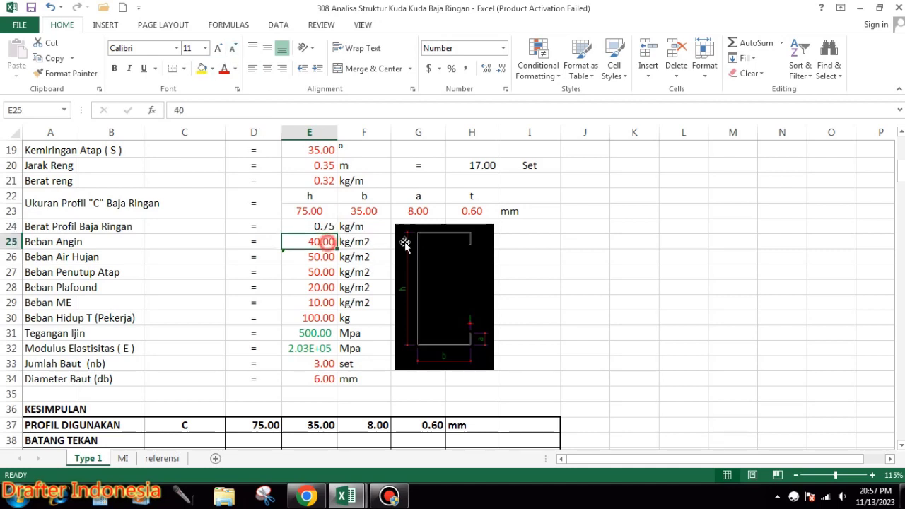
pyautogui.write('25')
pyautogui.press('Return')
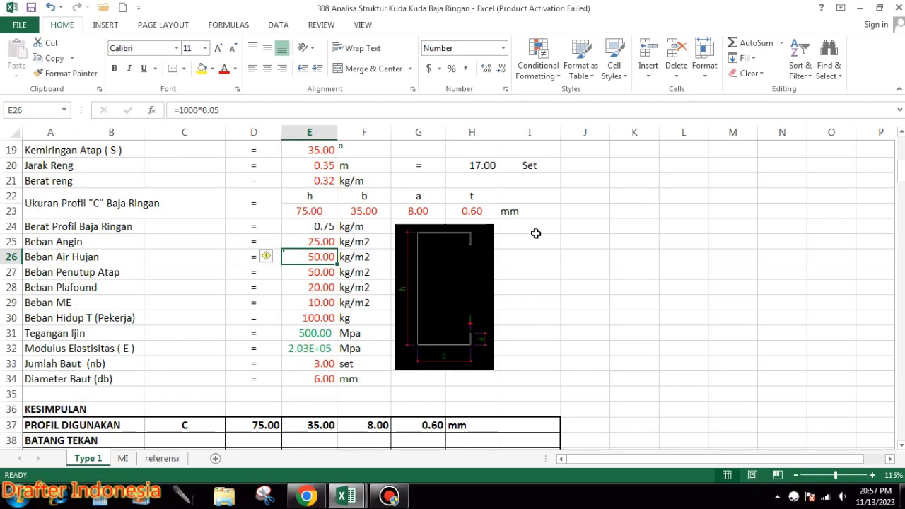
pyautogui.press('Up')
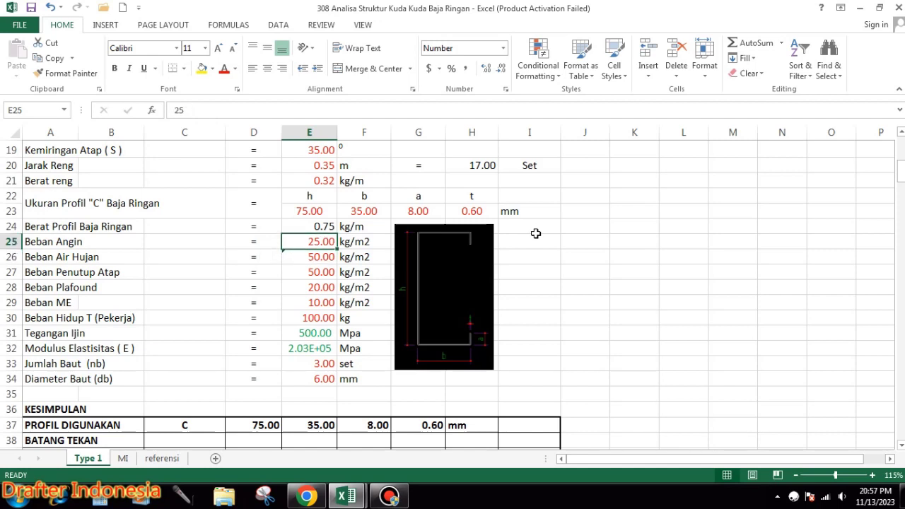
pyautogui.write('40')
pyautogui.press('Return')
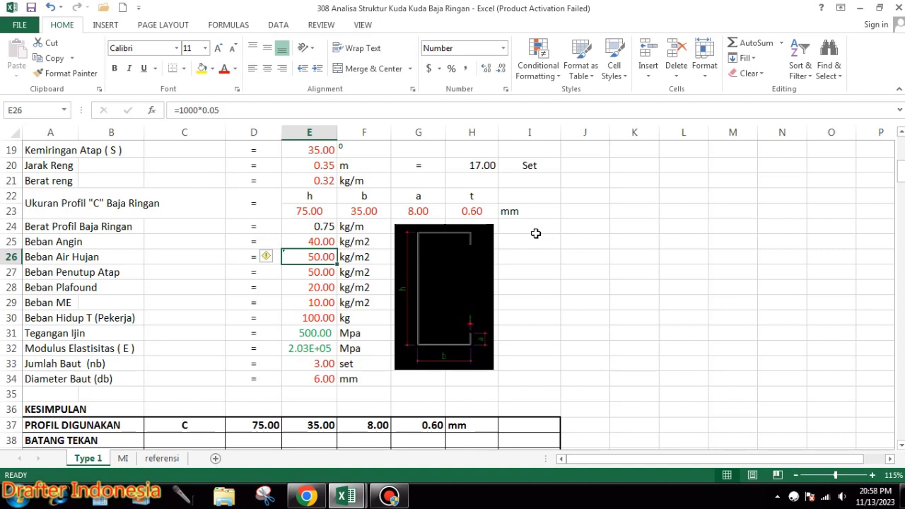
# - Set the wind load back to 25 and the rain load to 25 kg/m2
pyautogui.press('Up')
pyautogui.write('25')
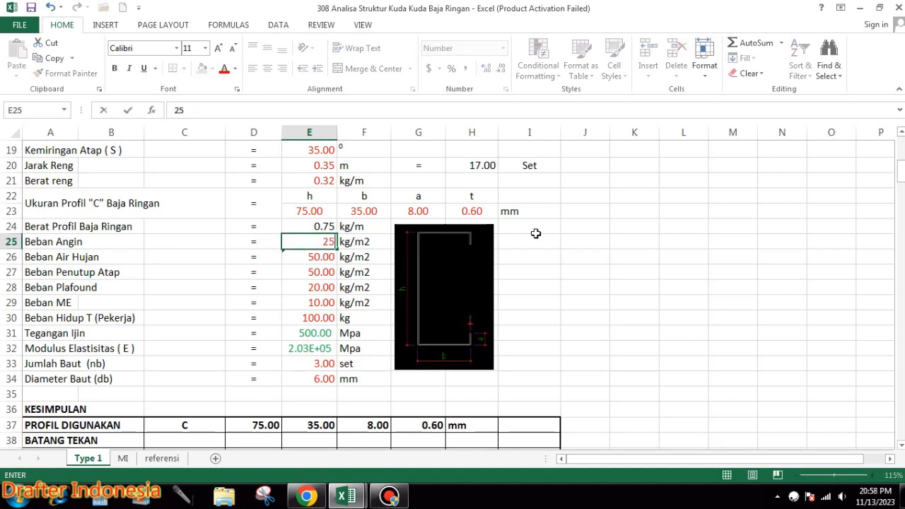
pyautogui.press('Return')
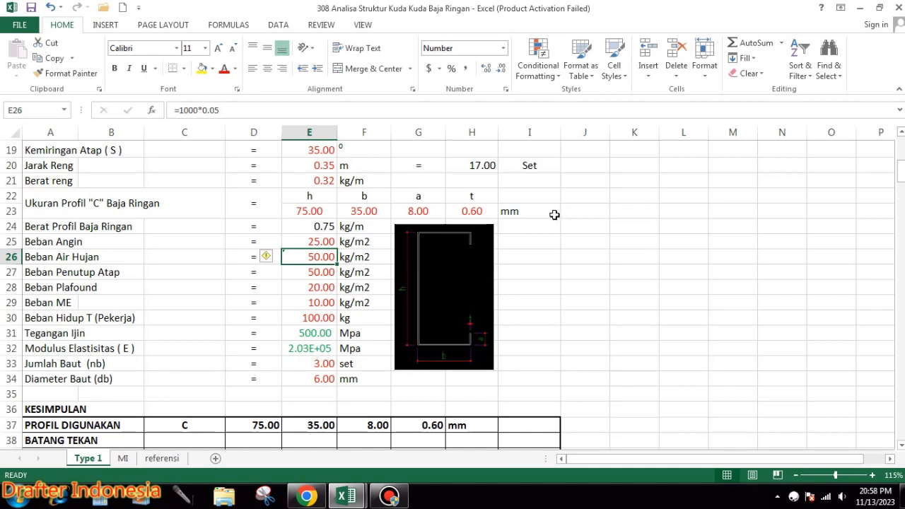
pyautogui.write('25')
pyautogui.press('Return')
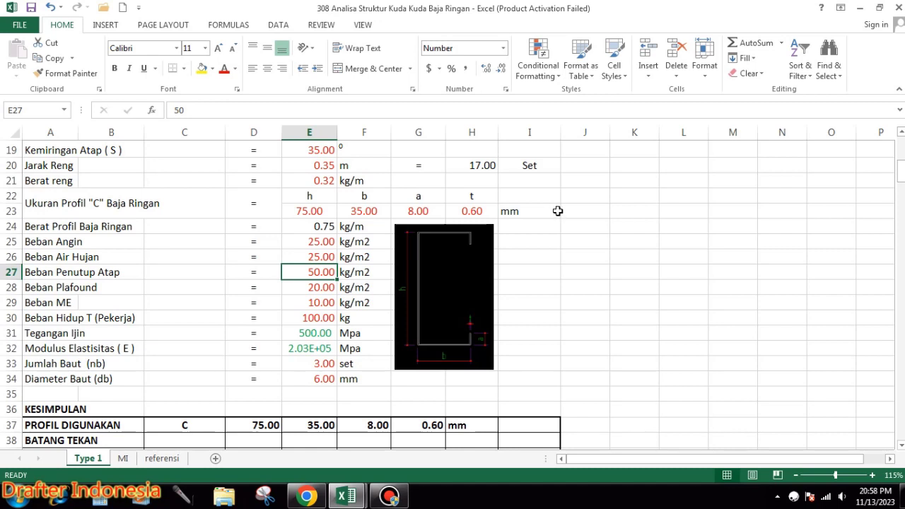
# - Set the roof-covering load to 11 kg/m2 and the ME load to 10, leaving the ceiling load unchanged
pyautogui.write('11')
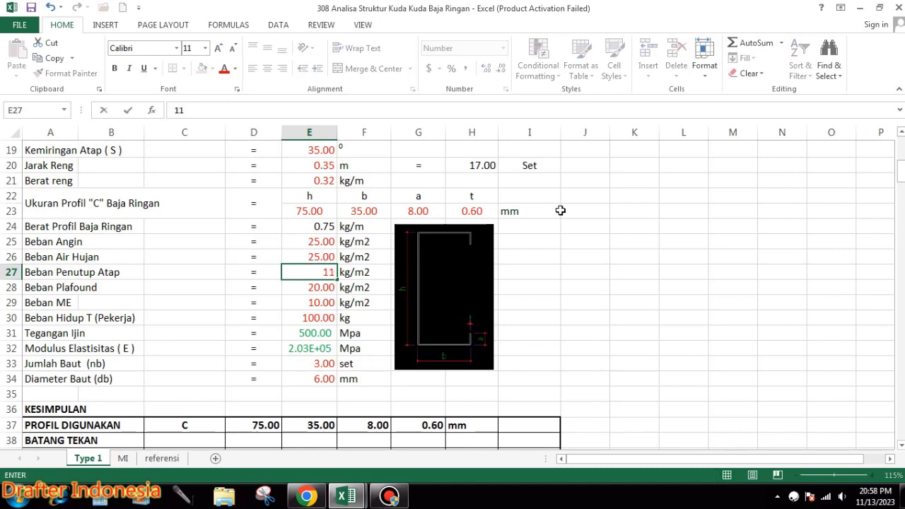
pyautogui.press('Return')
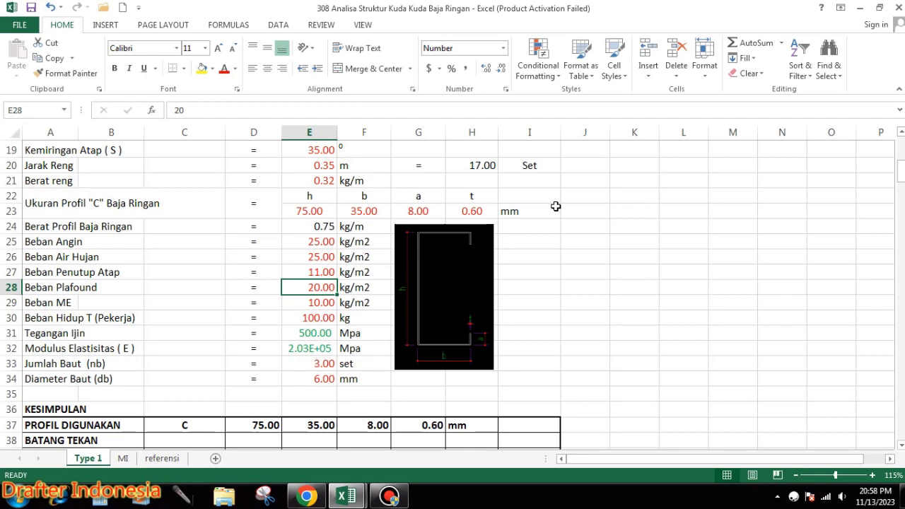
pyautogui.press('F2')
pyautogui.press('Return')
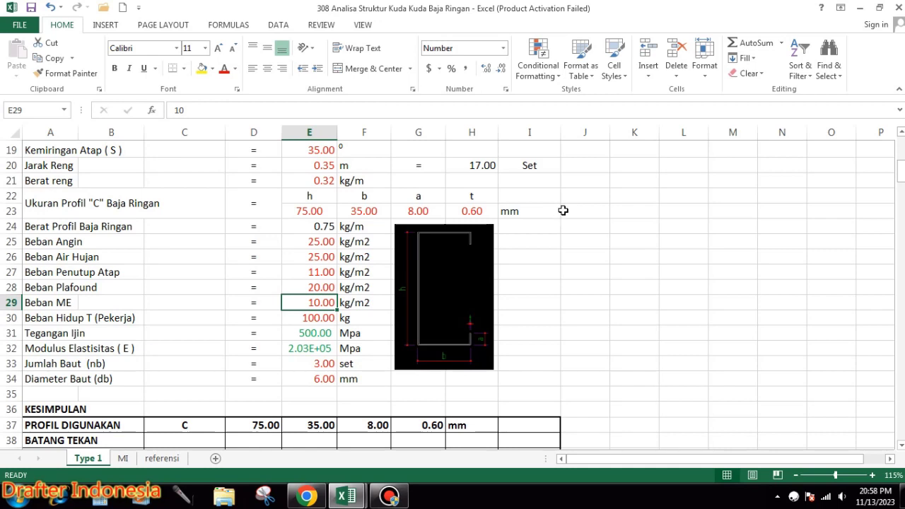
pyautogui.write('10')
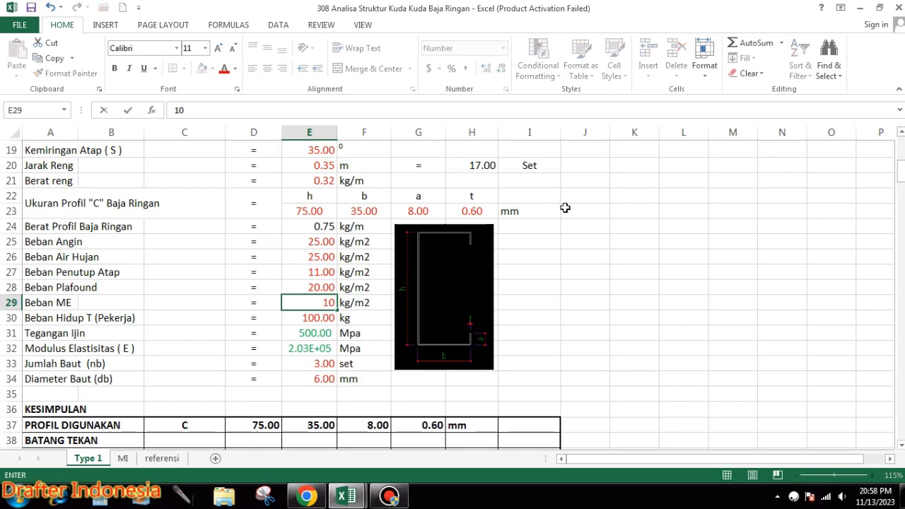
pyautogui.press('Return')
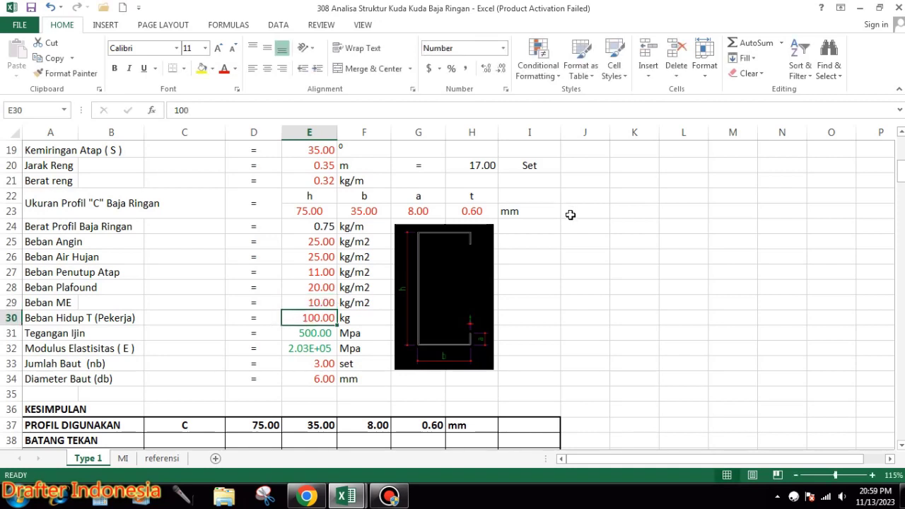
# - Set the allowable stress to 550 MPa, keeping the elastic modulus and bolt count unchanged
pyautogui.write('100')
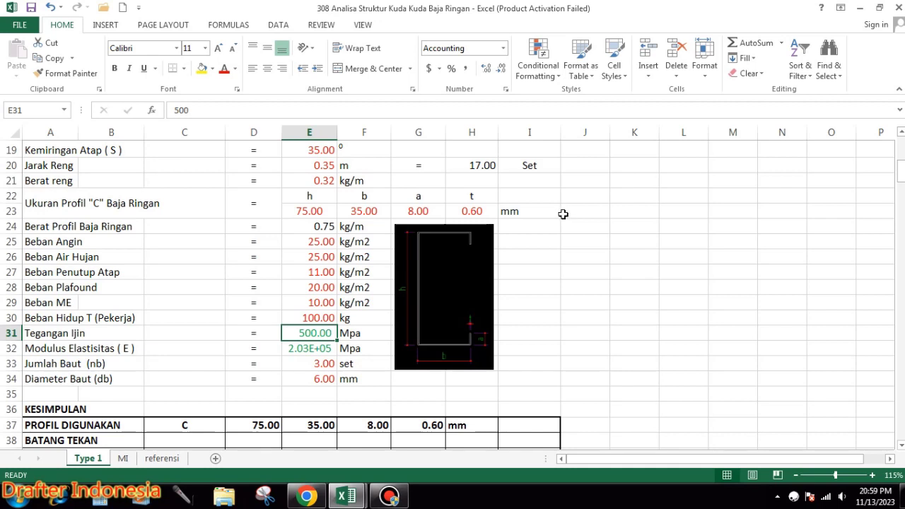
pyautogui.write('5')
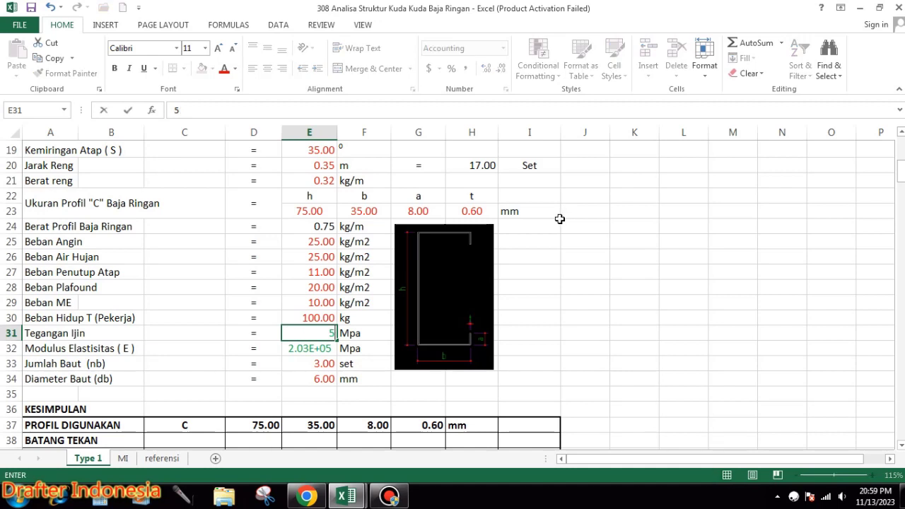
pyautogui.write('50')
pyautogui.press('Return')
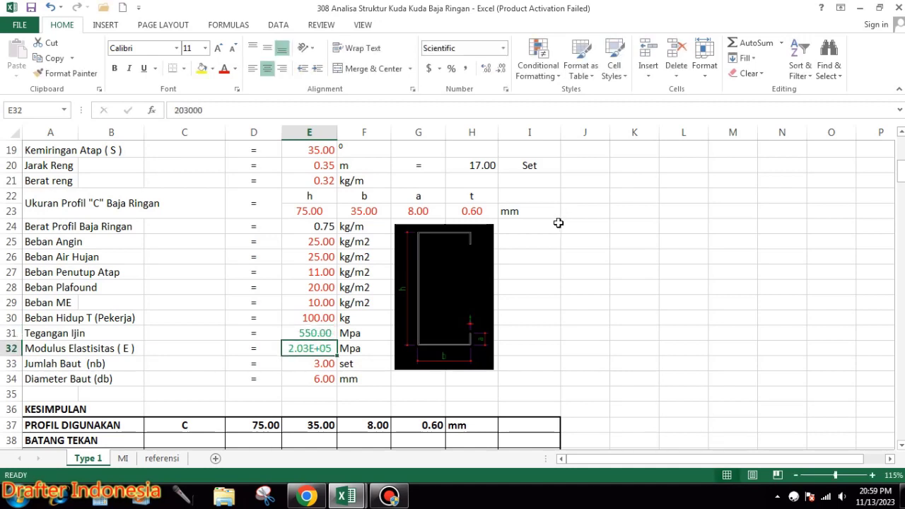
pyautogui.press('Up')
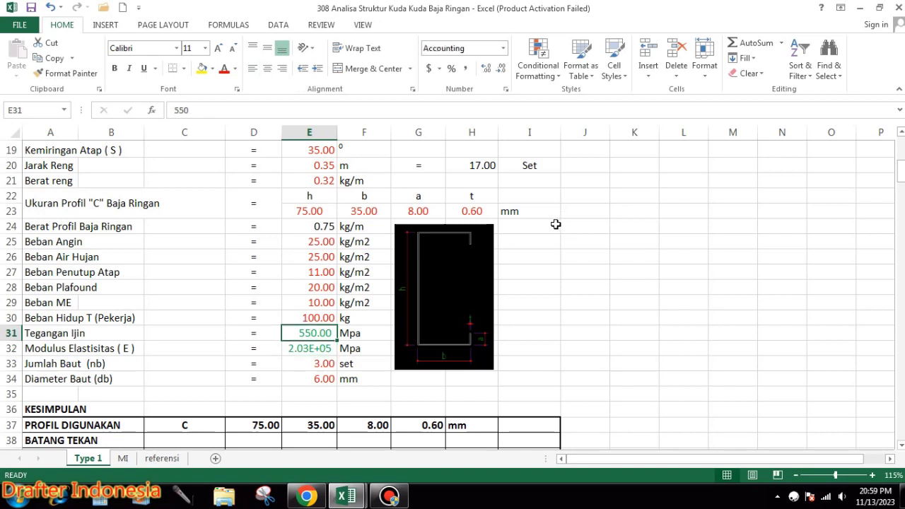
pyautogui.press('Down')
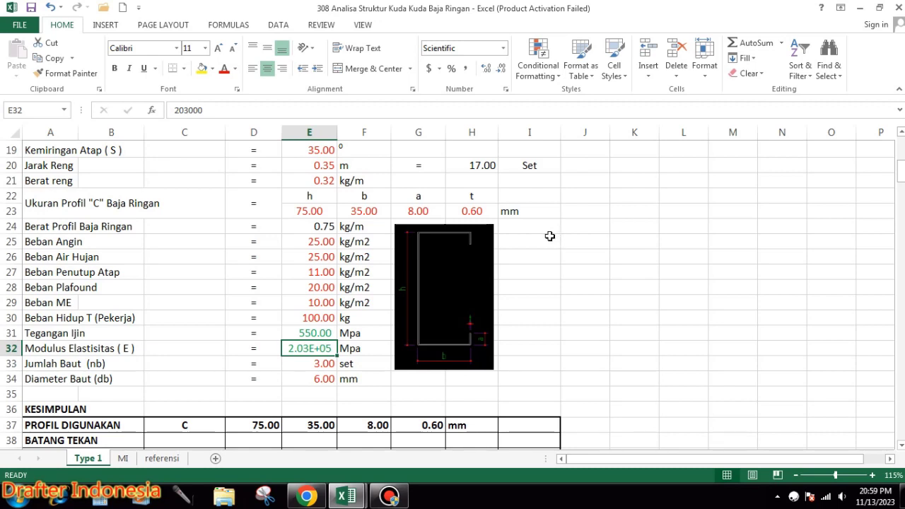
pyautogui.press('Down')
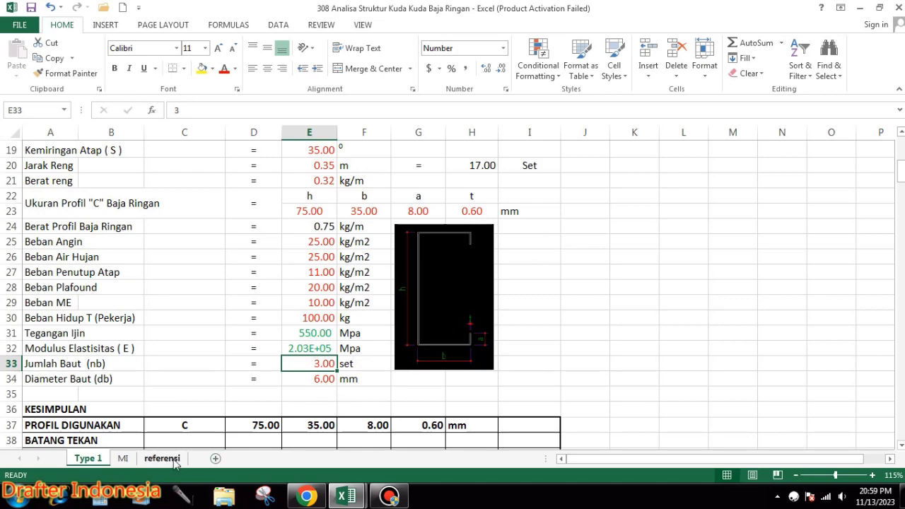
pyautogui.click(162, 459)
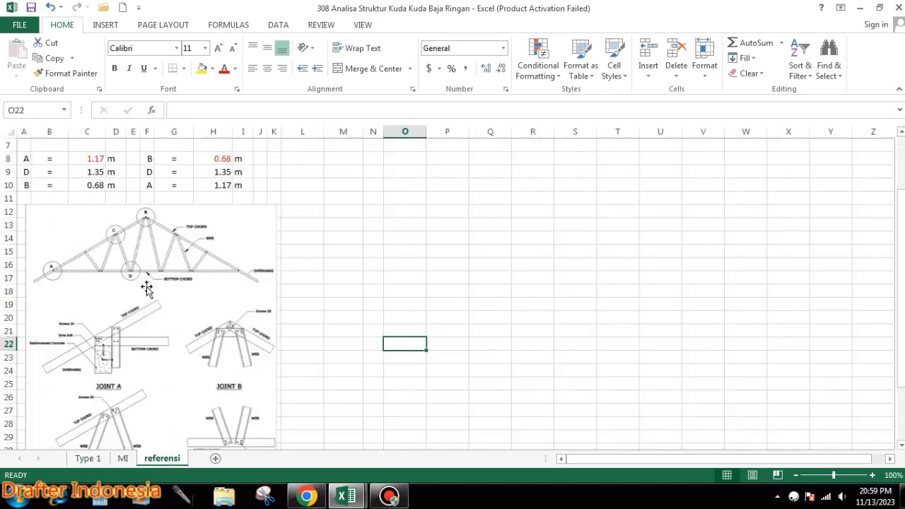
pyautogui.scroll(1, 220, 335)
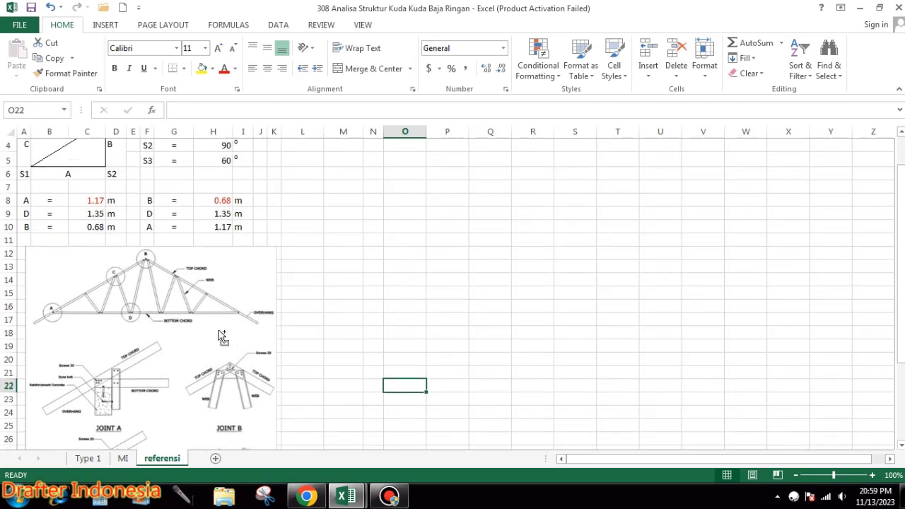
pyautogui.keyDown('ctrl'); pyautogui.scroll(1, 222, 346); pyautogui.keyUp('ctrl')
pyautogui.keyDown('ctrl'); pyautogui.scroll(3, 224, 355); pyautogui.keyUp('ctrl')
pyautogui.scroll(-1, 224, 355)
pyautogui.keyDown('ctrl'); pyautogui.scroll(1, 230, 339); pyautogui.keyUp('ctrl')
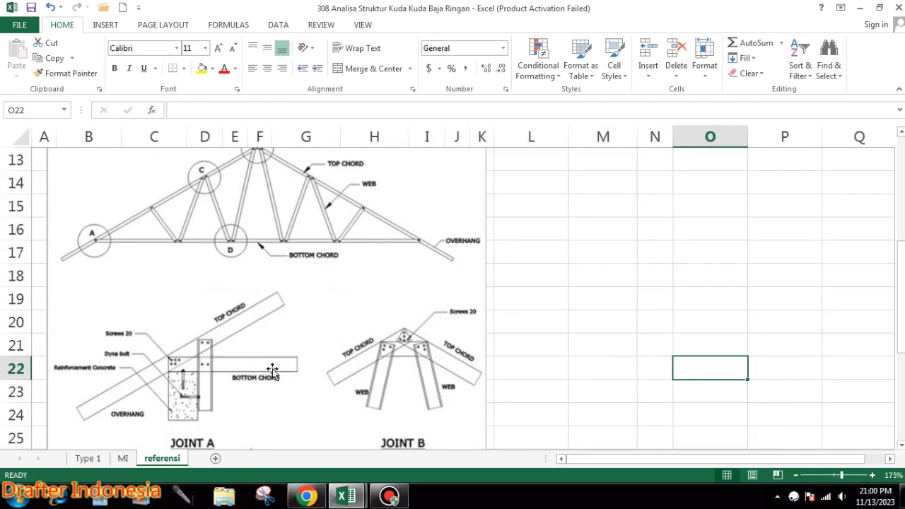
pyautogui.keyDown('ctrl'); pyautogui.scroll(-1, 226, 310); pyautogui.keyUp('ctrl')
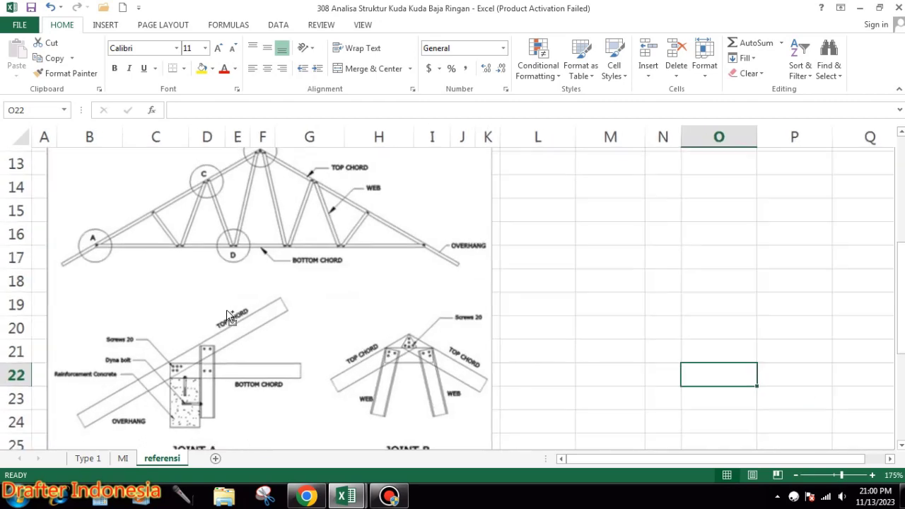
pyautogui.keyDown('ctrl'); pyautogui.scroll(-2, 224, 309); pyautogui.keyUp('ctrl')
pyautogui.keyDown('ctrl'); pyautogui.scroll(-1, 224, 310); pyautogui.keyUp('ctrl')
pyautogui.scroll(-2, 224, 309)
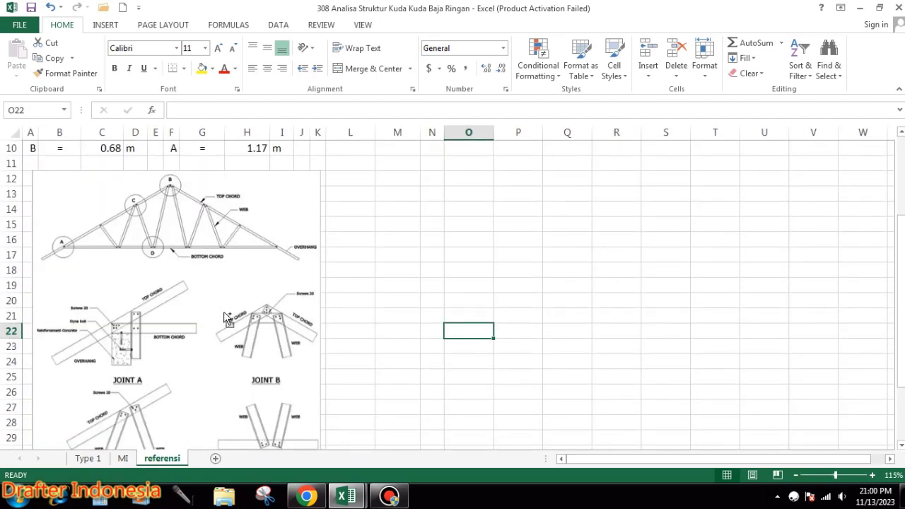
pyautogui.scroll(2, 222, 313)
pyautogui.keyDown('ctrl'); pyautogui.scroll(-1, 219, 318); pyautogui.keyUp('ctrl')
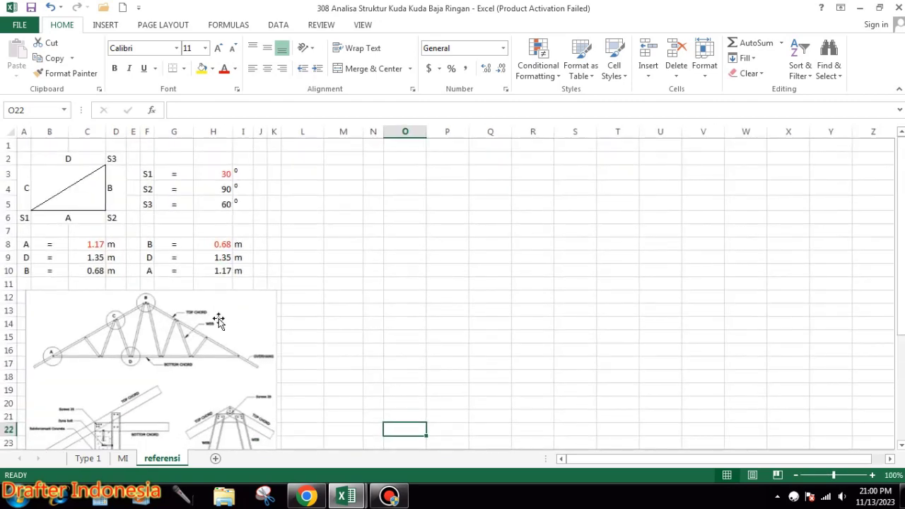
pyautogui.click(87, 458)
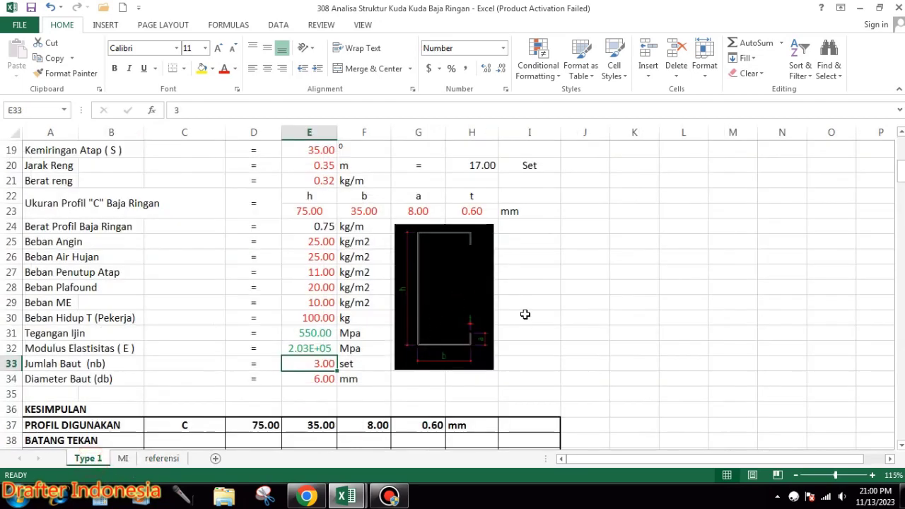
pyautogui.press('Down')
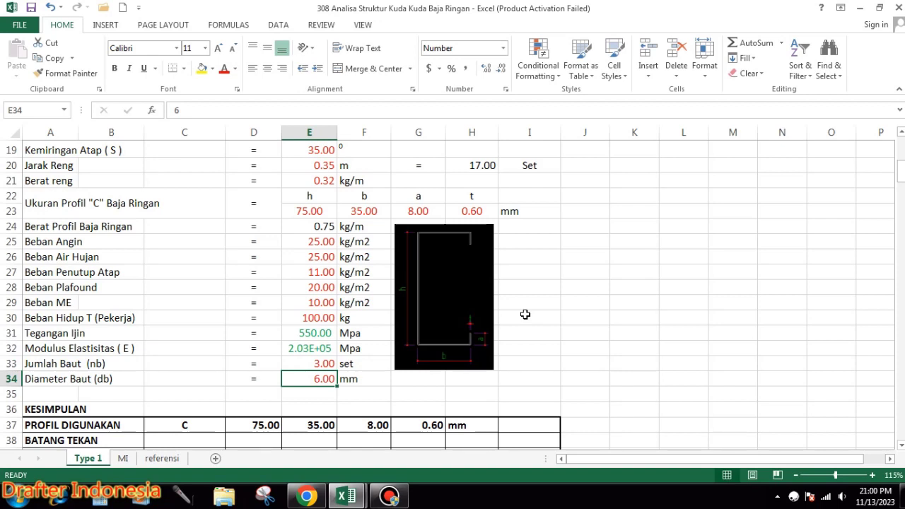
pyautogui.write('6')
pyautogui.press('Return')
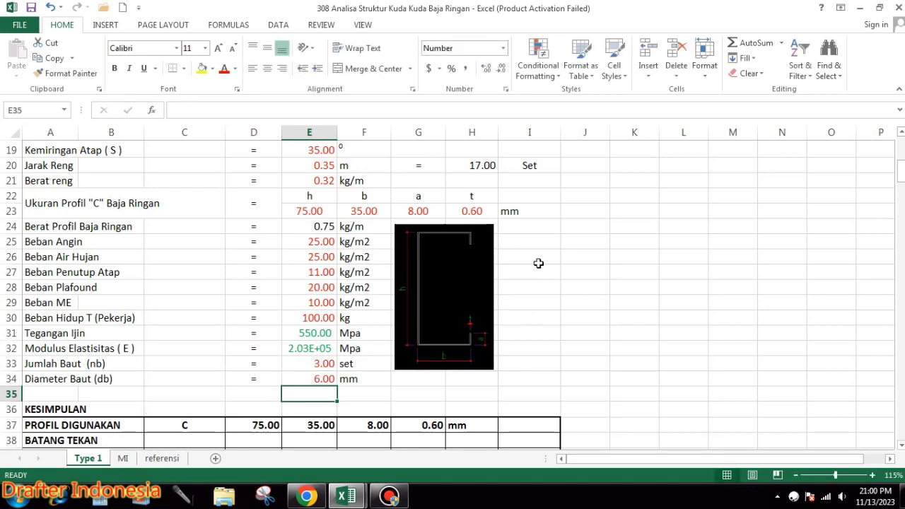
pyautogui.scroll(-2, 522, 266)
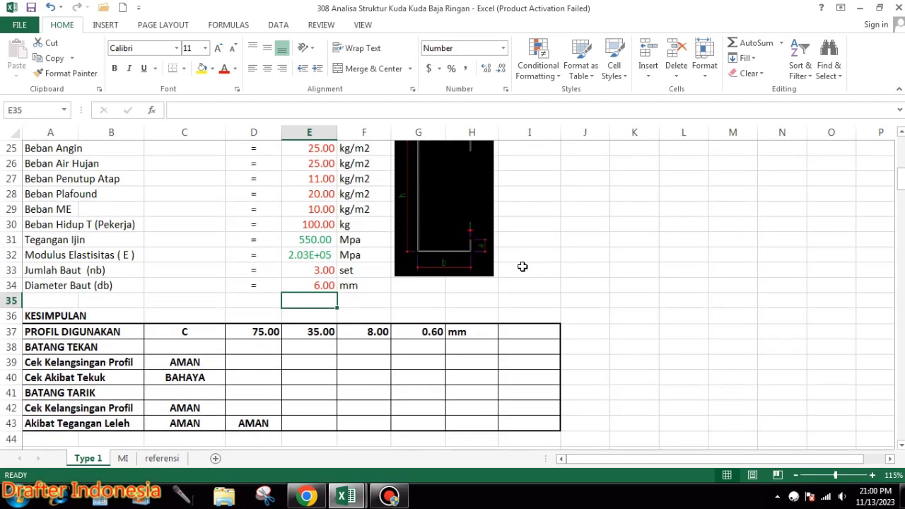
pyautogui.scroll(-1, 521, 265)
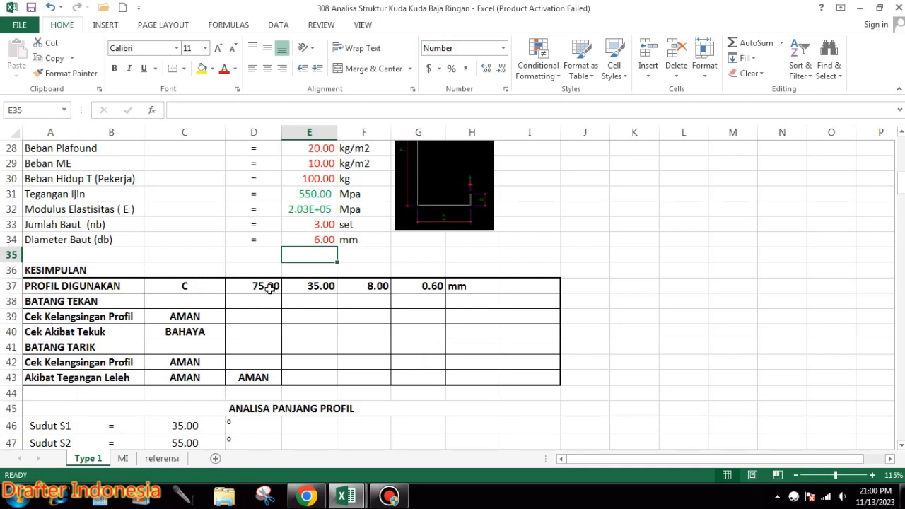
pyautogui.click(269, 286)
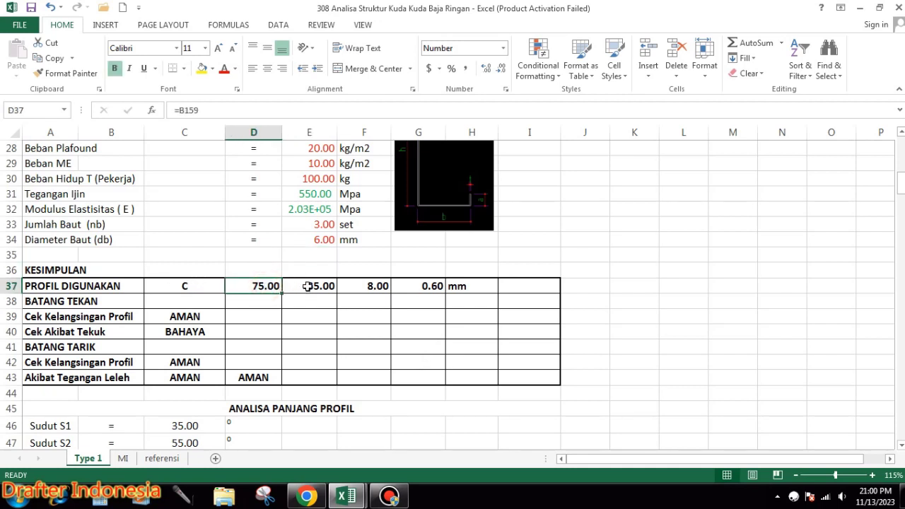
pyautogui.click(308, 285)
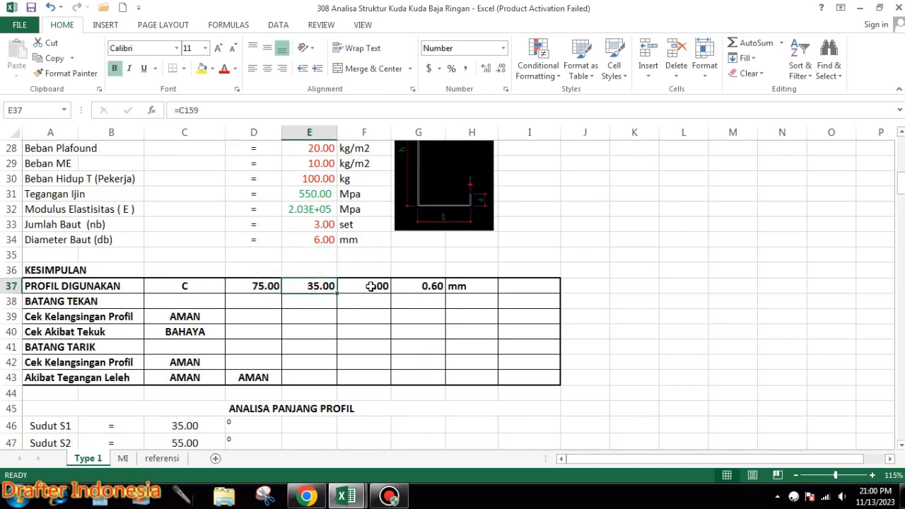
pyautogui.click(370, 285)
pyautogui.click(433, 286)
pyautogui.click(468, 286)
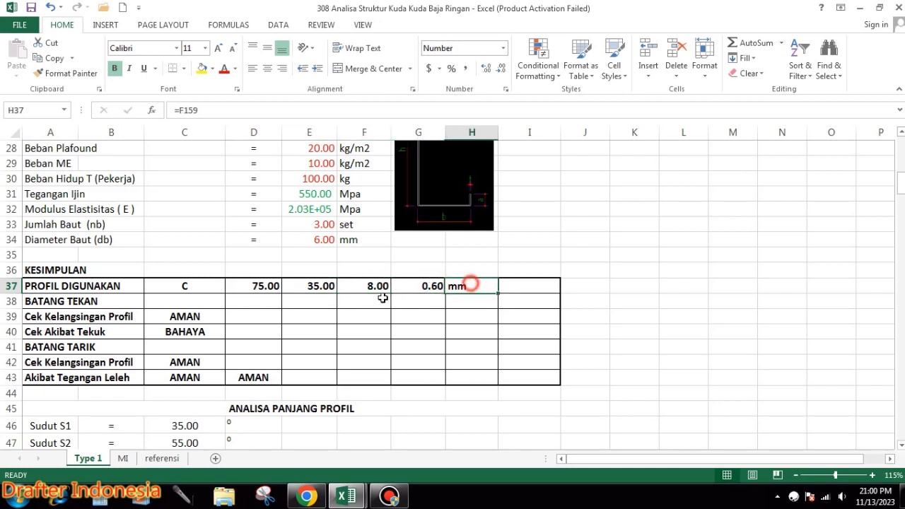
pyautogui.click(102, 303)
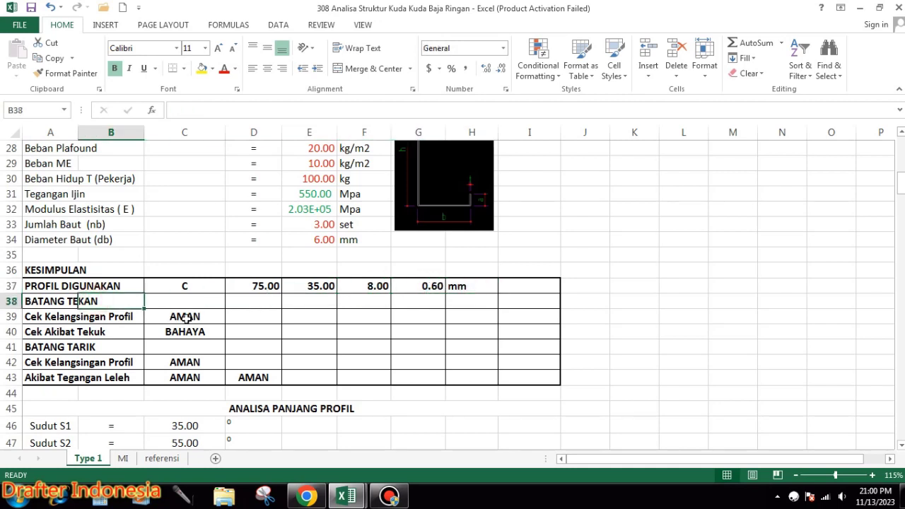
pyautogui.click(185, 317)
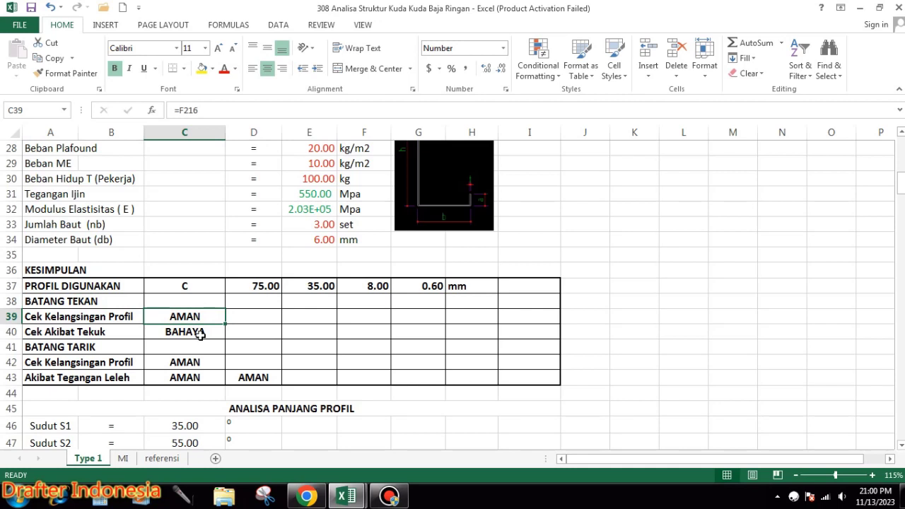
pyautogui.click(200, 333)
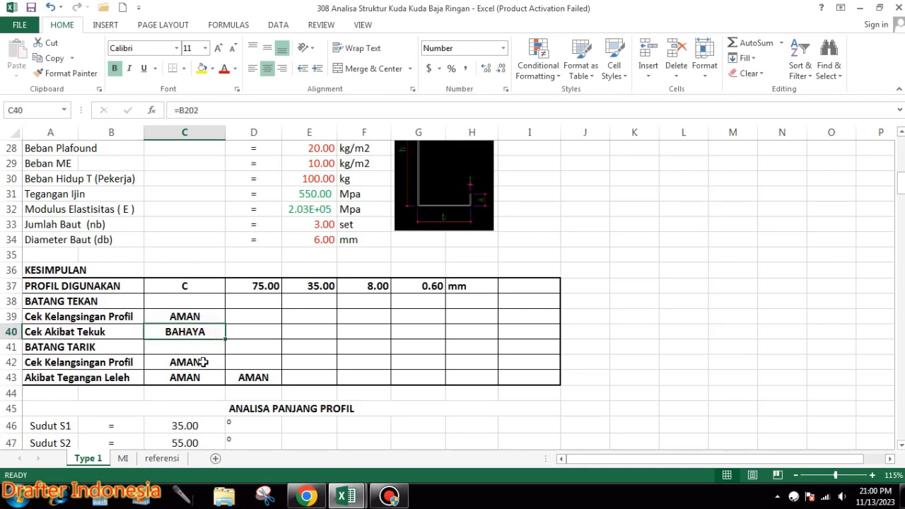
pyautogui.click(203, 362)
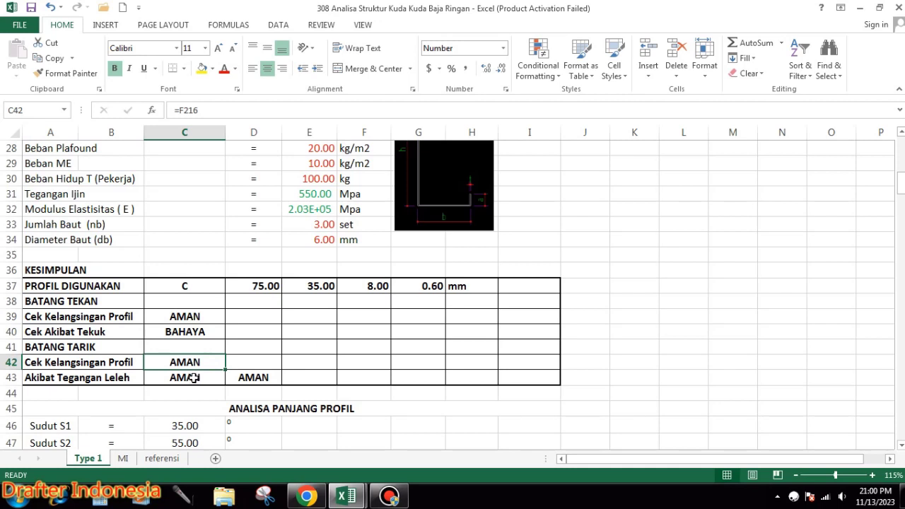
pyautogui.click(193, 378)
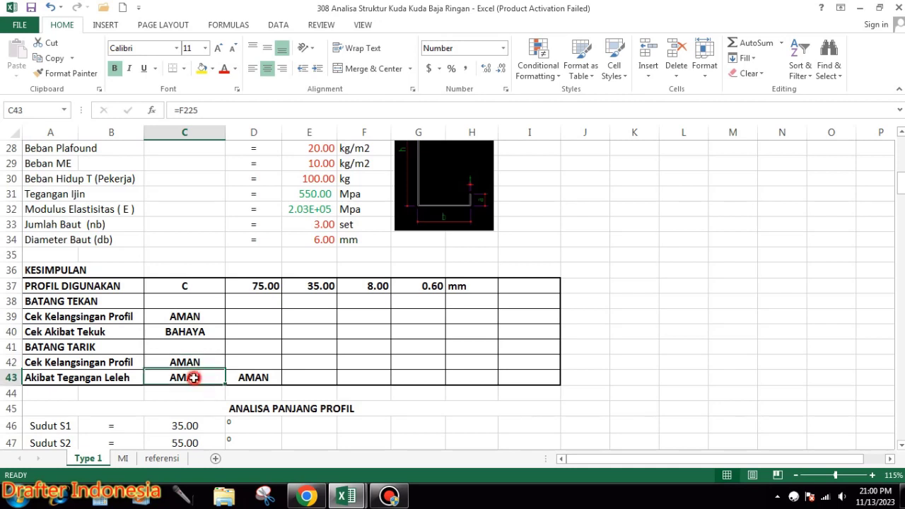
pyautogui.click(255, 377)
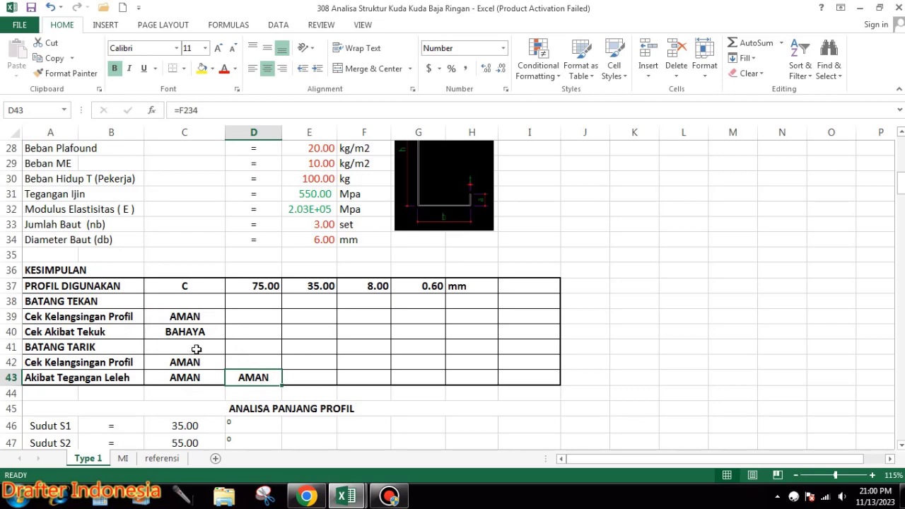
pyautogui.scroll(1, 198, 338)
pyautogui.scroll(1, 301, 307)
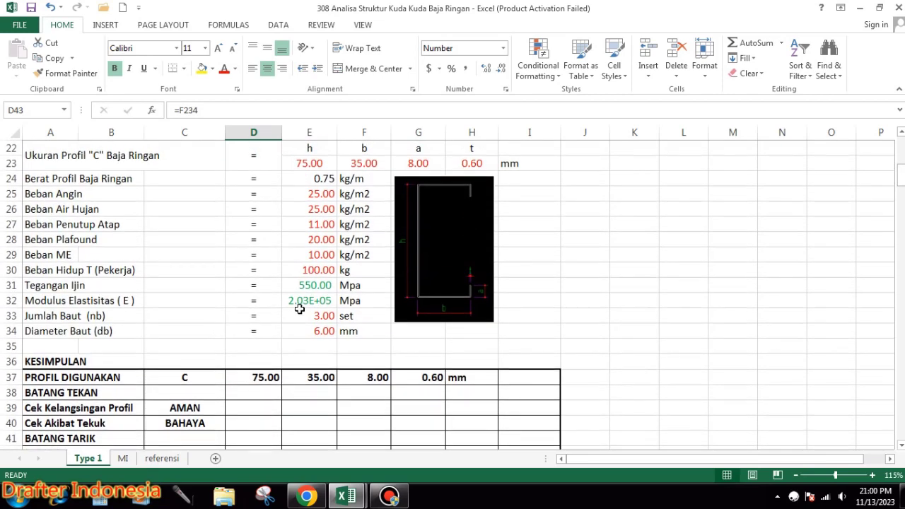
pyautogui.scroll(1, 425, 290)
pyautogui.scroll(1, 453, 285)
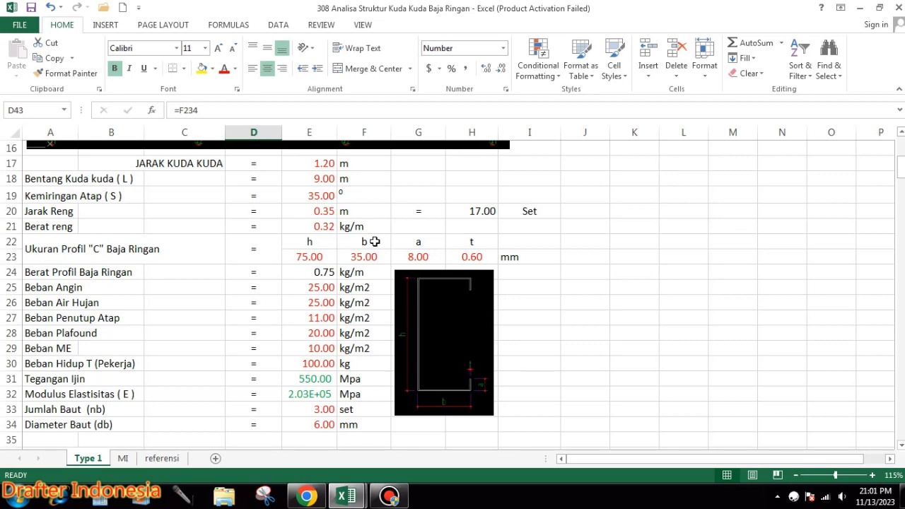
pyautogui.scroll(-1, 339, 242)
pyautogui.scroll(-3, 250, 297)
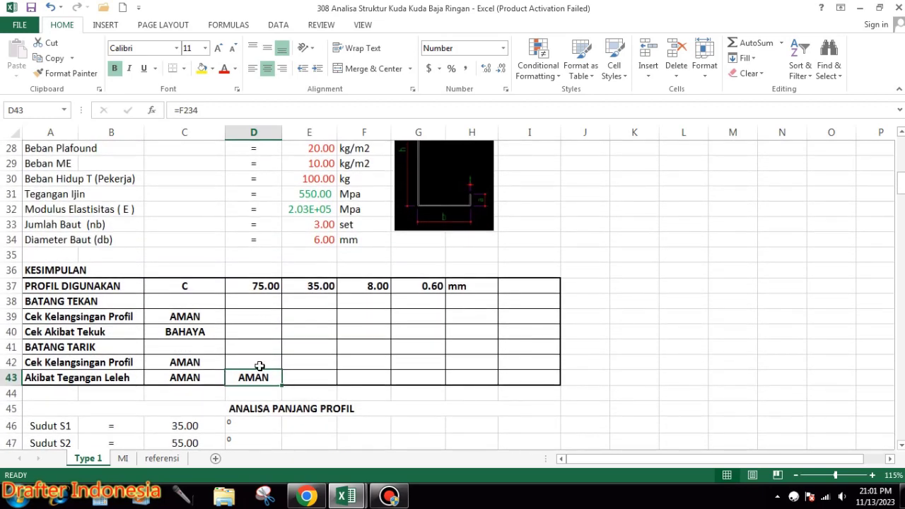
pyautogui.scroll(3, 260, 366)
pyautogui.scroll(1, 297, 325)
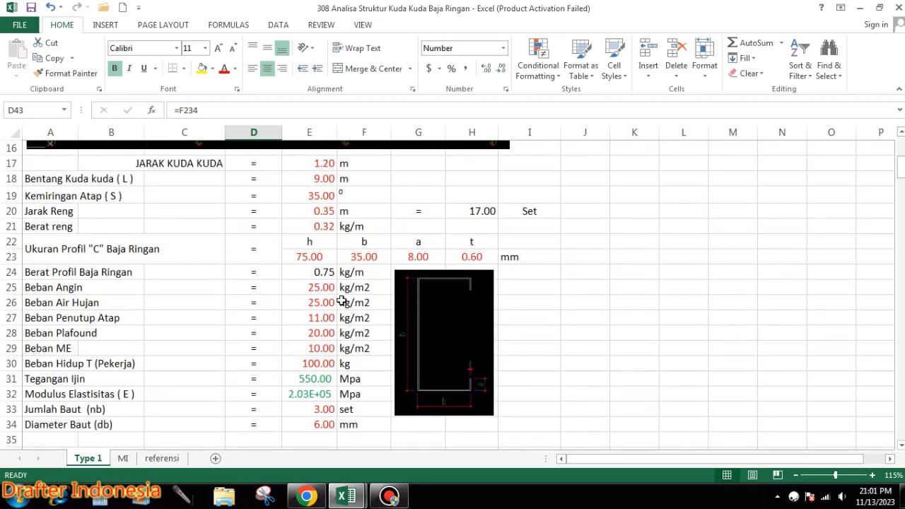
# - Change the truss span in E18 to 8 m
pyautogui.click(325, 182)
pyautogui.scroll(-2, 612, 240)
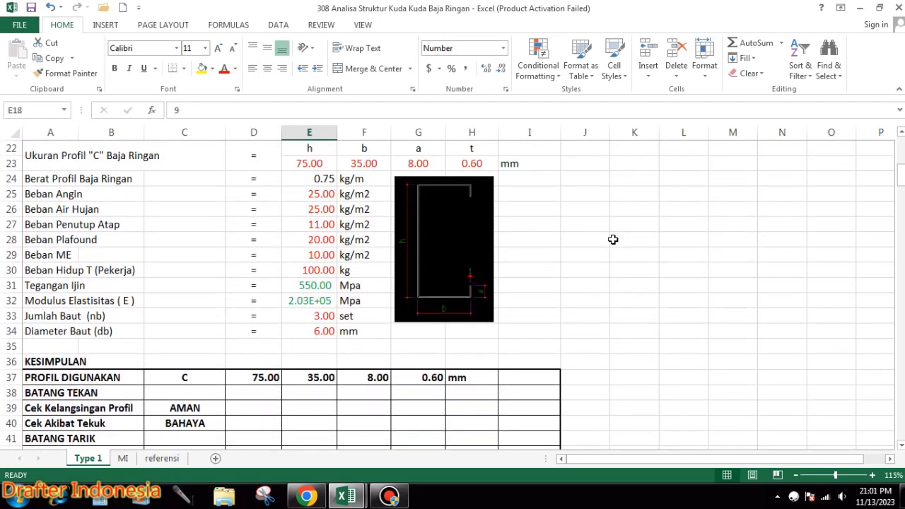
pyautogui.write('8')
pyautogui.press('Return')
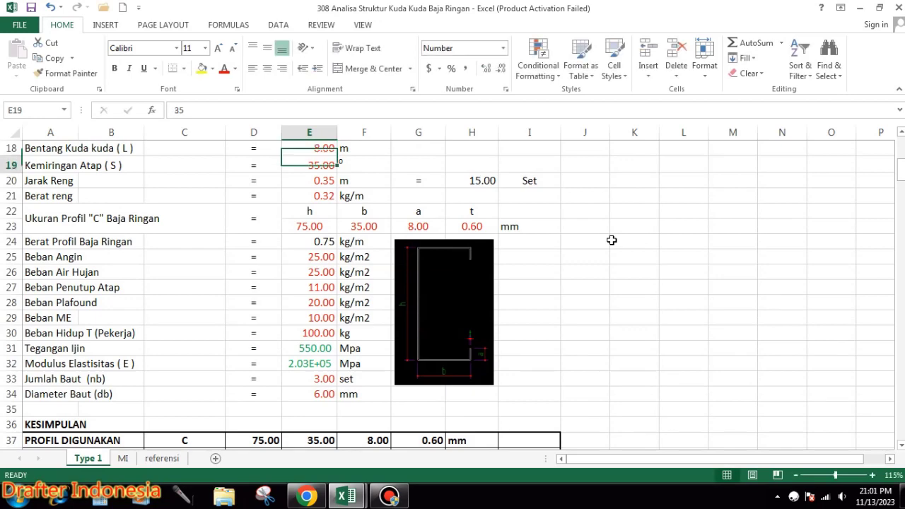
pyautogui.scroll(-3, 327, 332)
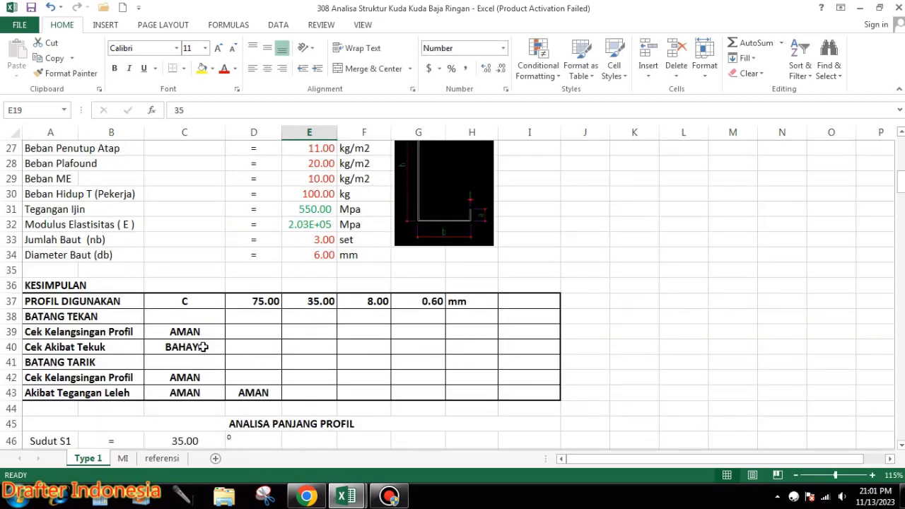
pyautogui.scroll(2, 242, 346)
pyautogui.scroll(1, 287, 339)
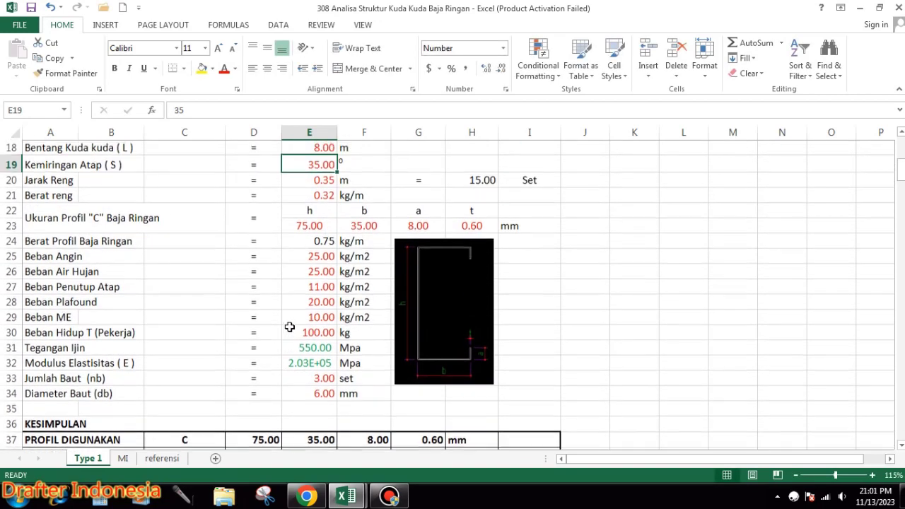
pyautogui.scroll(1, 346, 233)
# - Try a 6 m truss span and review the KESIMPULAN checks
pyautogui.click(323, 194)
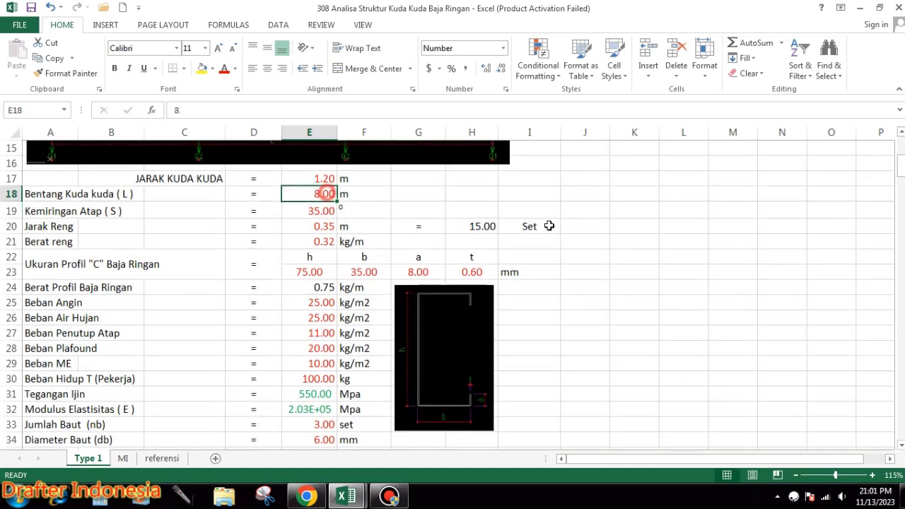
pyautogui.press('Return')
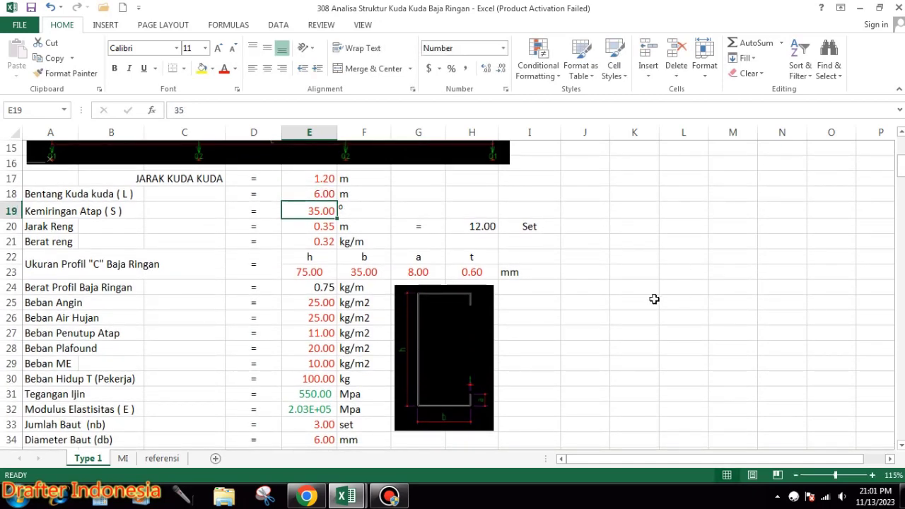
pyautogui.scroll(-4, 600, 300)
pyautogui.scroll(-1, 241, 331)
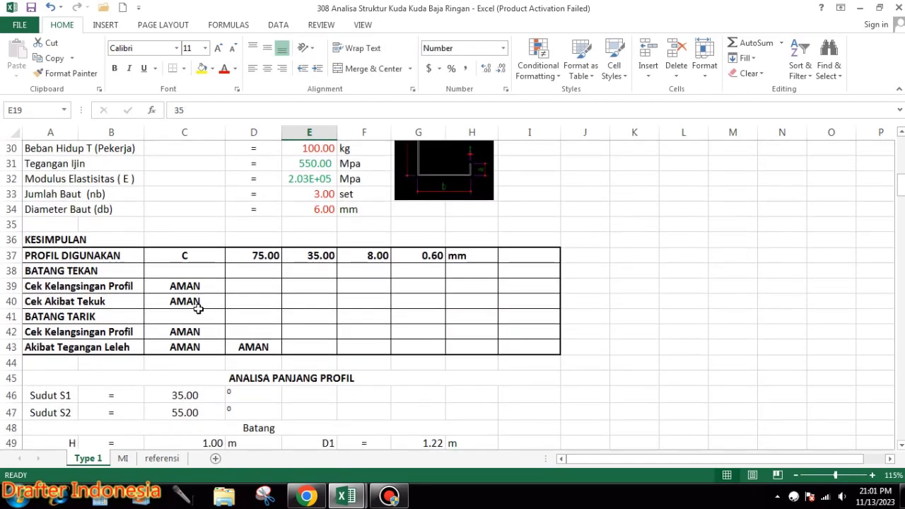
pyautogui.scroll(3, 283, 294)
pyautogui.scroll(3, 284, 293)
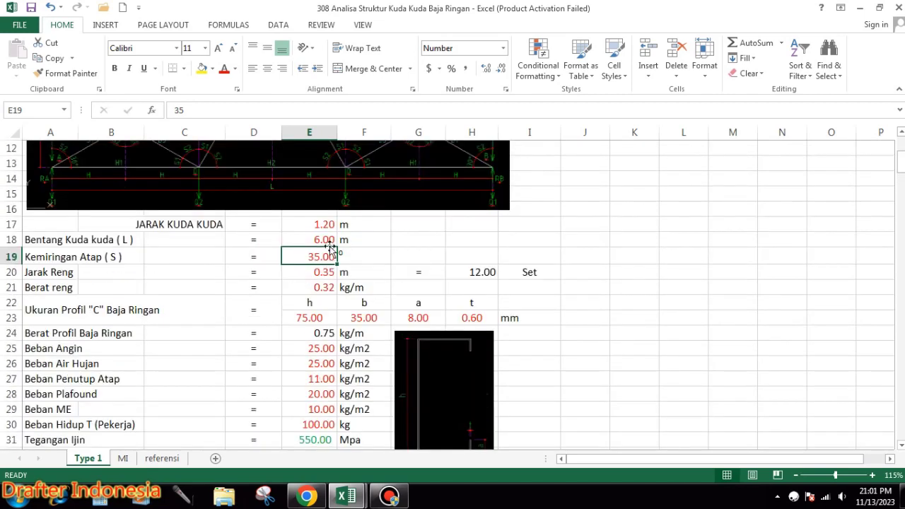
# - Restore the truss span to 8 m and recheck the results
pyautogui.click(328, 238)
pyautogui.write('8')
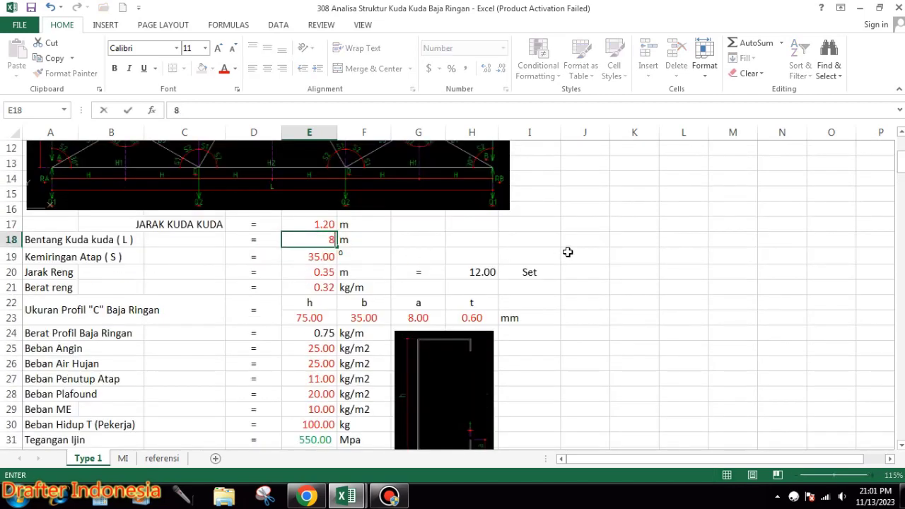
pyautogui.press('Return')
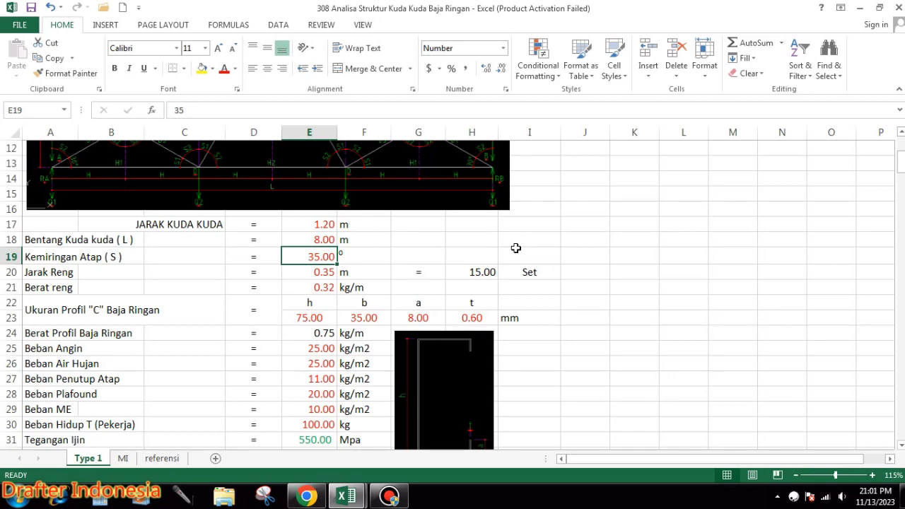
pyautogui.scroll(-3, 434, 257)
pyautogui.scroll(-3, 417, 301)
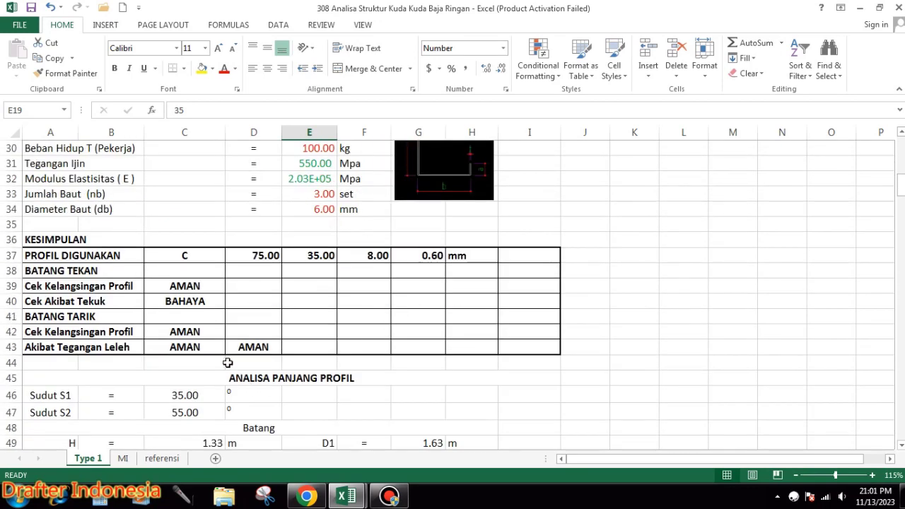
pyautogui.scroll(3, 227, 362)
pyautogui.scroll(2, 306, 246)
# - Try truss spacings of 1.0 m and 0.9 m in E17
pyautogui.click(325, 179)
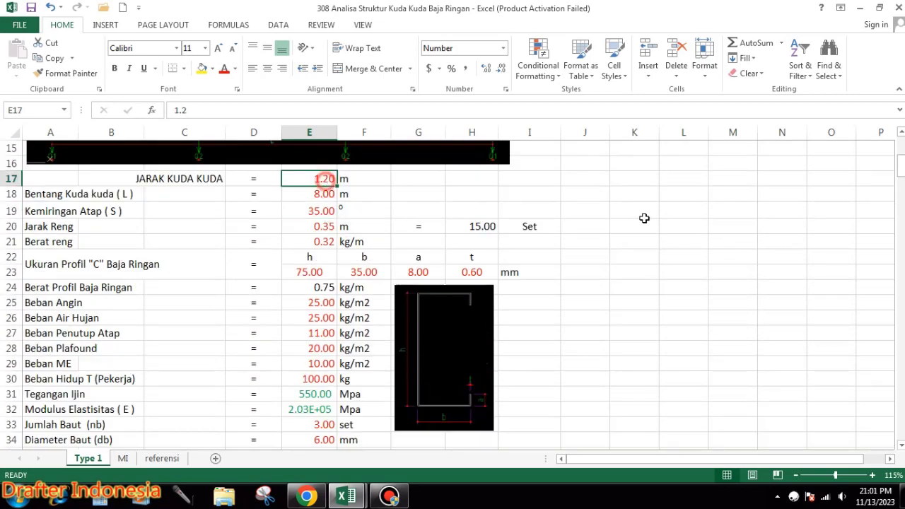
pyautogui.write('1')
pyautogui.press('Return')
pyautogui.scroll(-1, 532, 332)
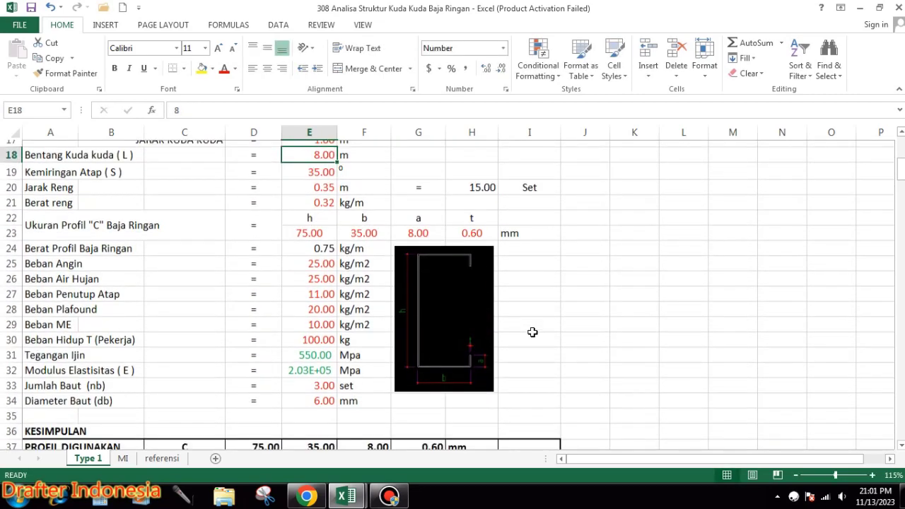
pyautogui.scroll(-3, 532, 332)
pyautogui.scroll(4, 416, 347)
pyautogui.scroll(1, 340, 214)
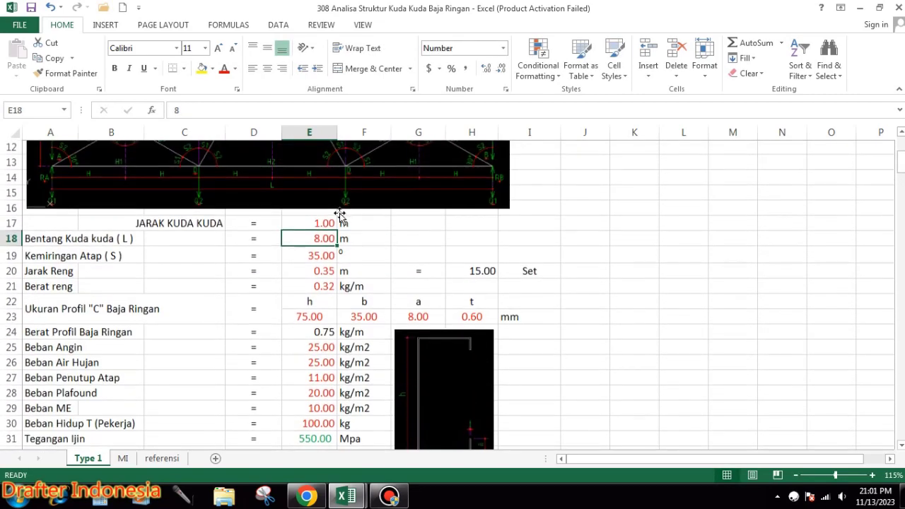
pyautogui.click(323, 224)
pyautogui.write('0.9')
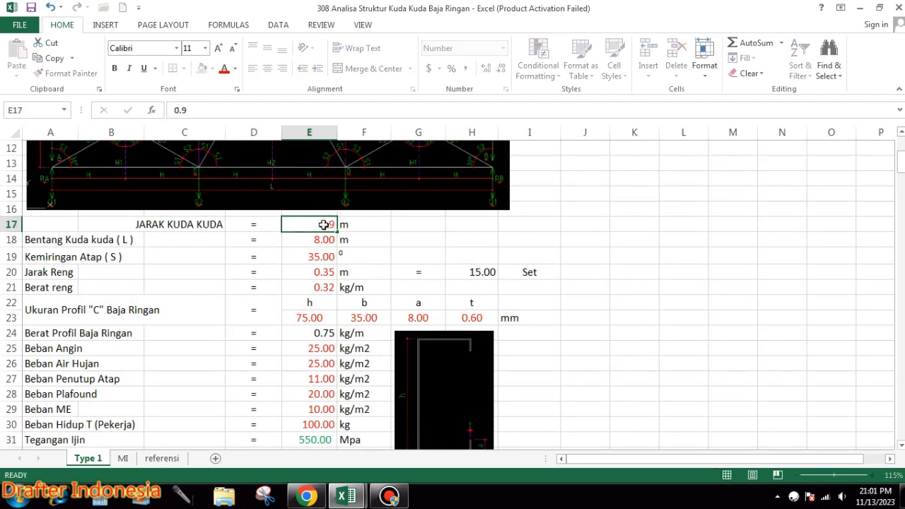
pyautogui.press('Return')
pyautogui.scroll(-4, 379, 251)
pyautogui.scroll(3, 374, 248)
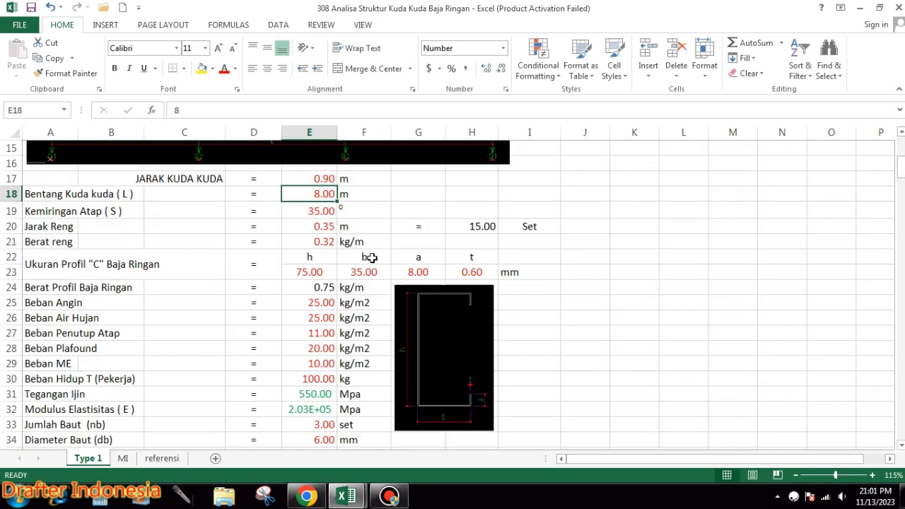
# - Try a 0.5 m truss spacing, then restore it to 1.20 m
pyautogui.click(323, 181)
pyautogui.write('0')
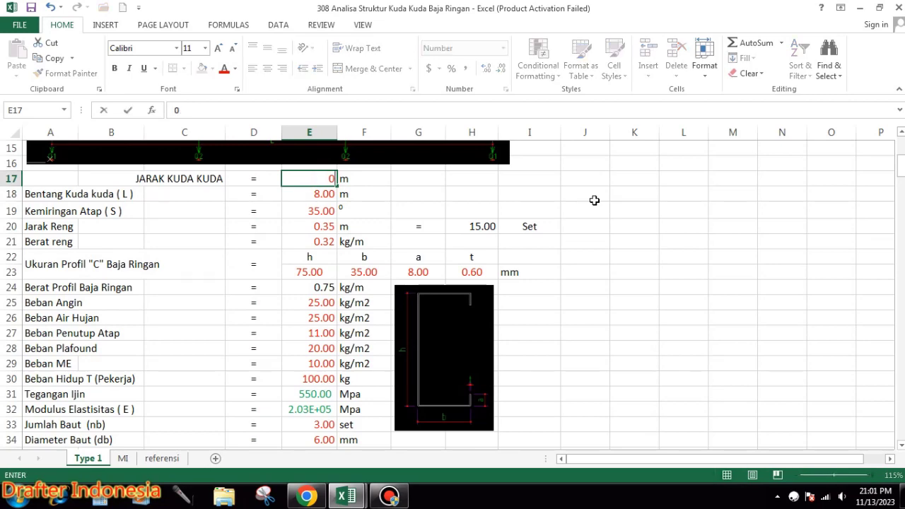
pyautogui.write('5')
pyautogui.press('Return')
pyautogui.scroll(-3, 584, 240)
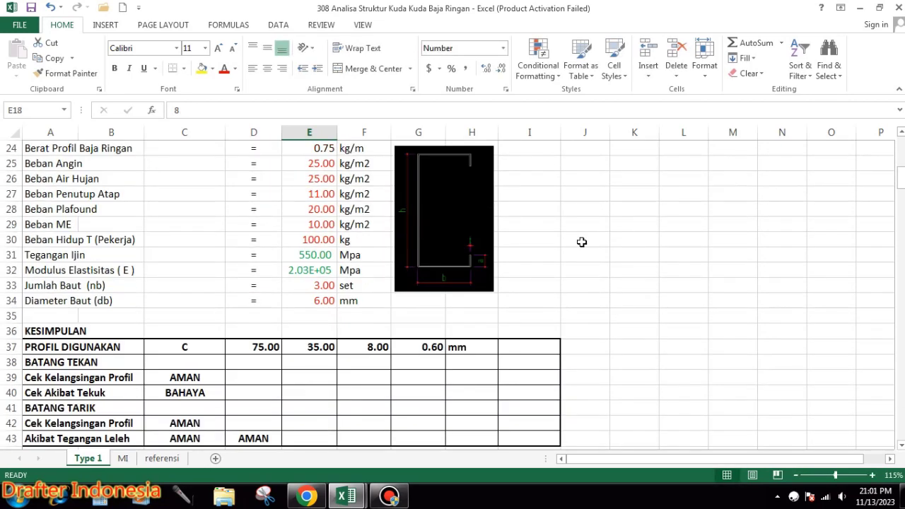
pyautogui.scroll(4, 451, 312)
pyautogui.click(325, 224)
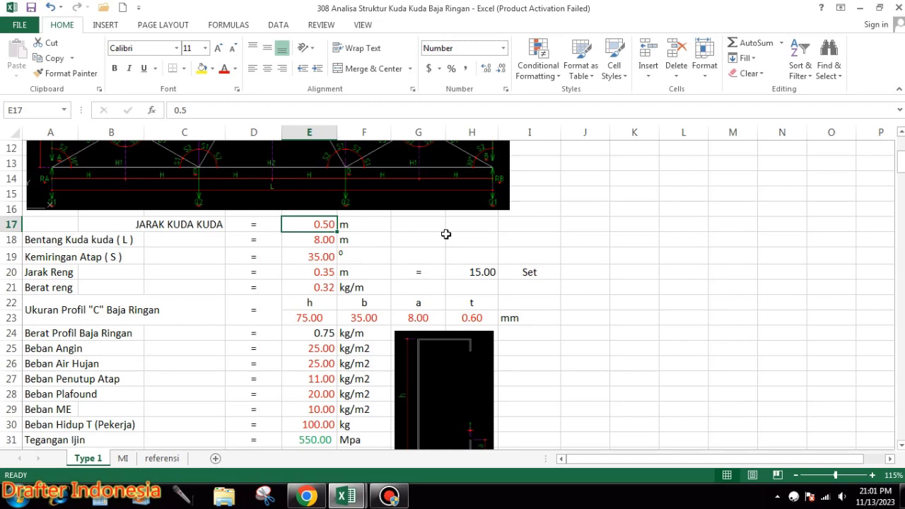
pyautogui.scroll(2, 363, 187)
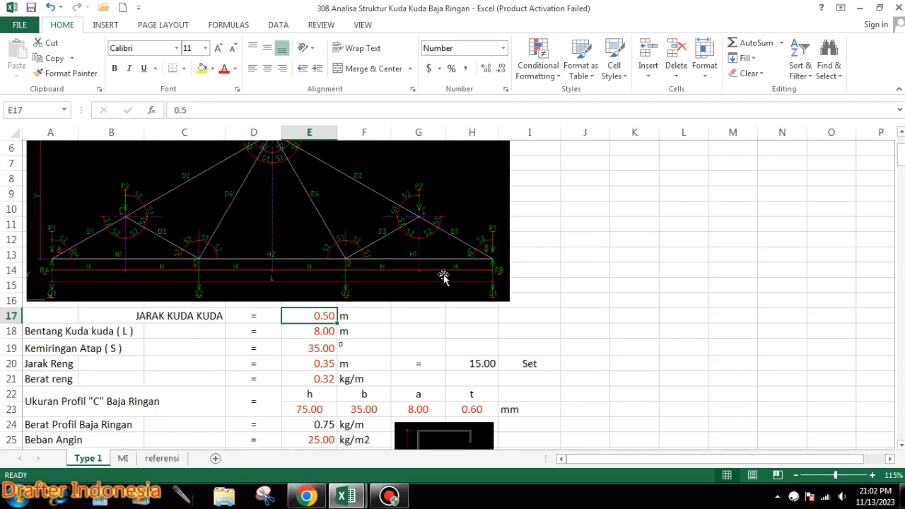
pyautogui.write('1.2')
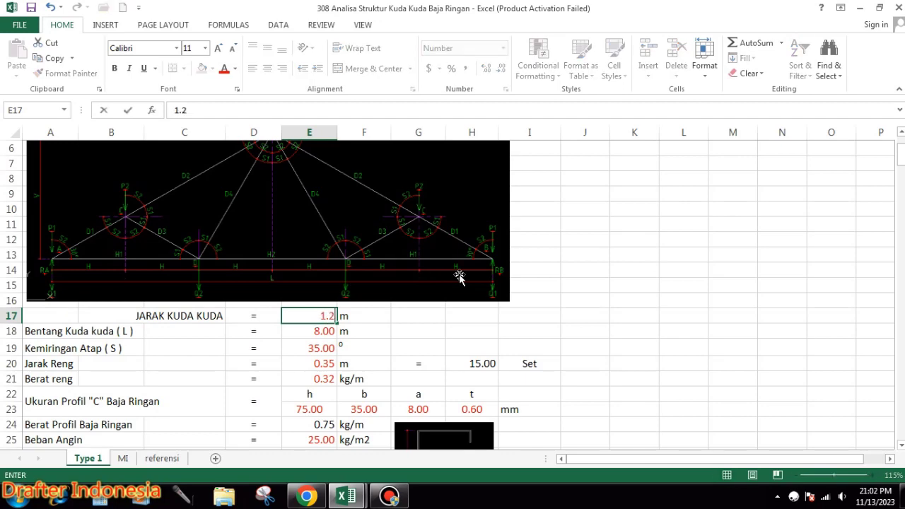
pyautogui.press('Return')
# - Enter 7 m as the truss span
pyautogui.scroll(-4, 511, 285)
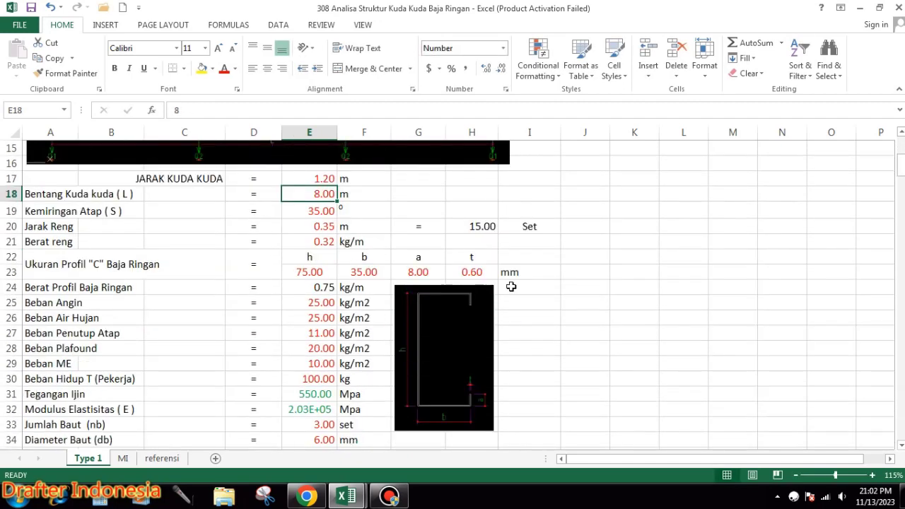
pyautogui.scroll(-2, 544, 292)
pyautogui.scroll(3, 545, 293)
pyautogui.write('7')
pyautogui.press('Return')
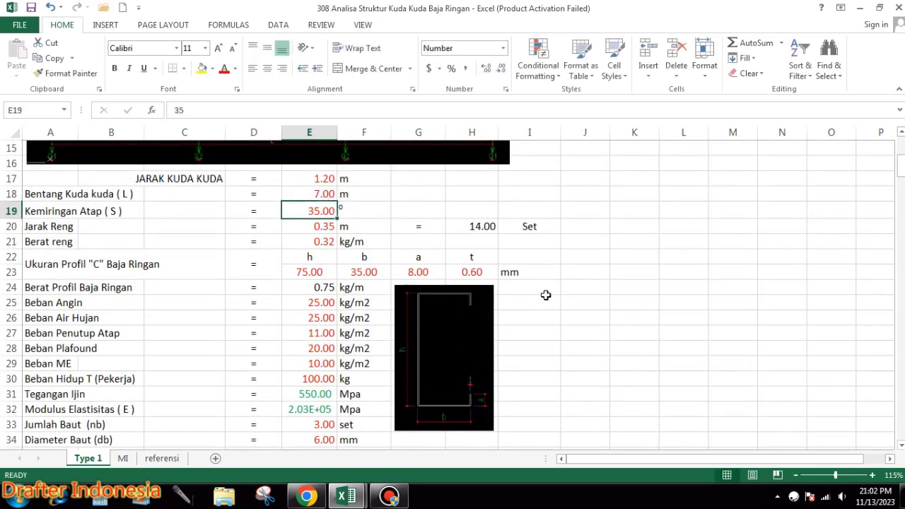
pyautogui.scroll(-4, 659, 308)
pyautogui.scroll(2, 588, 327)
pyautogui.scroll(2, 557, 302)
pyautogui.scroll(-3, 430, 272)
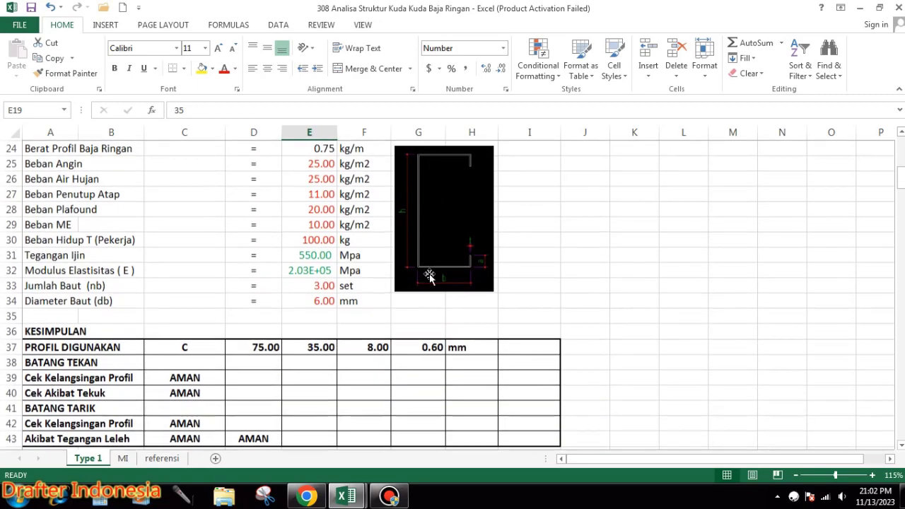
pyautogui.scroll(-2, 424, 277)
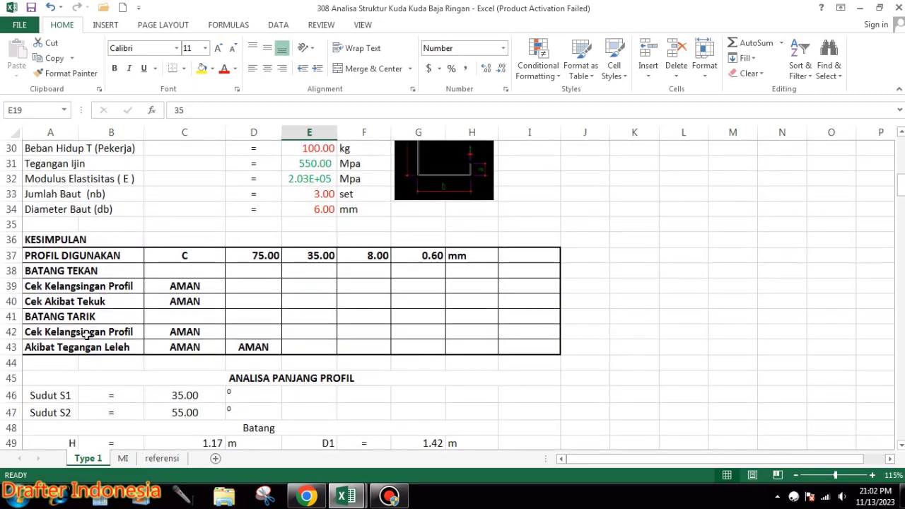
pyautogui.scroll(2, 365, 327)
pyautogui.scroll(2, 389, 196)
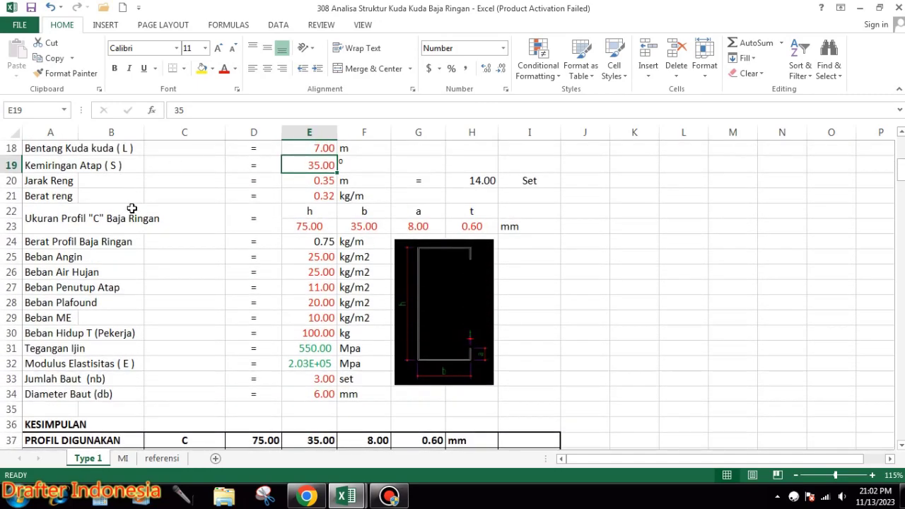
pyautogui.scroll(5, 384, 194)
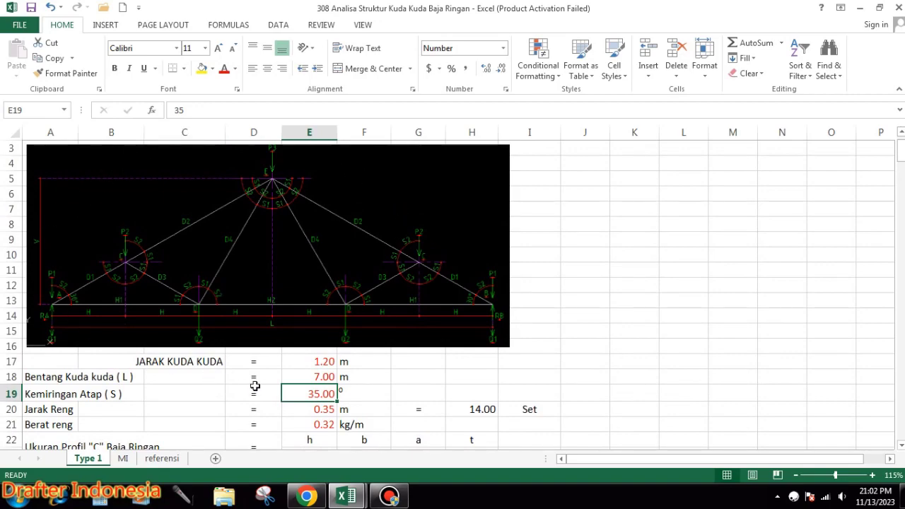
pyautogui.scroll(-3, 469, 266)
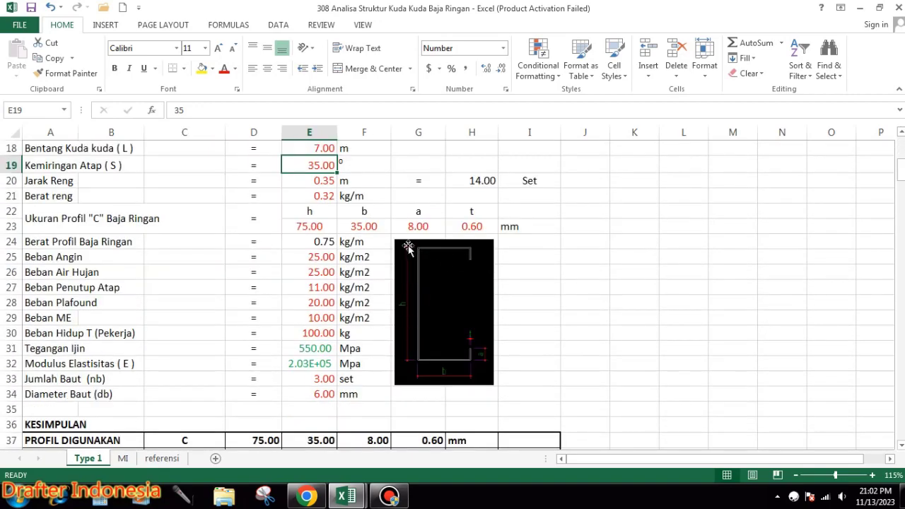
pyautogui.scroll(-2, 368, 235)
pyautogui.scroll(-2, 369, 235)
pyautogui.scroll(-1, 367, 236)
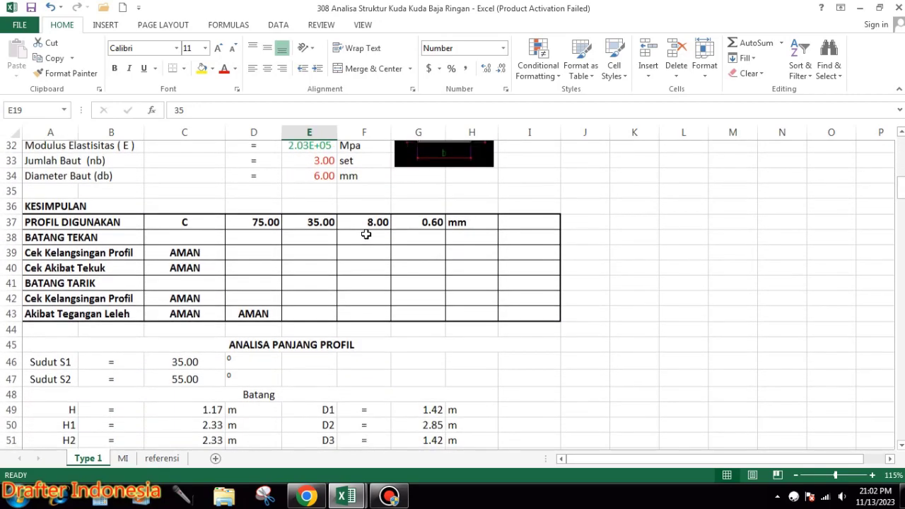
pyautogui.scroll(-1, 321, 252)
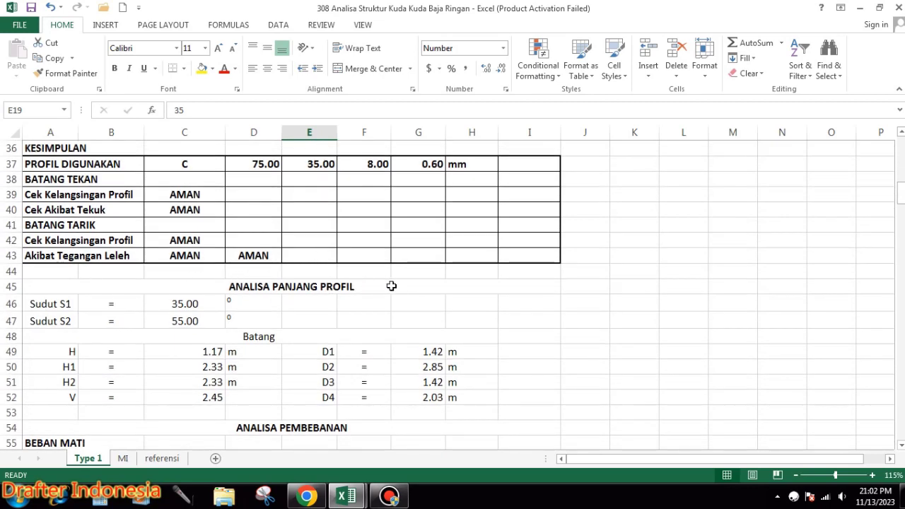
pyautogui.scroll(-1, 392, 285)
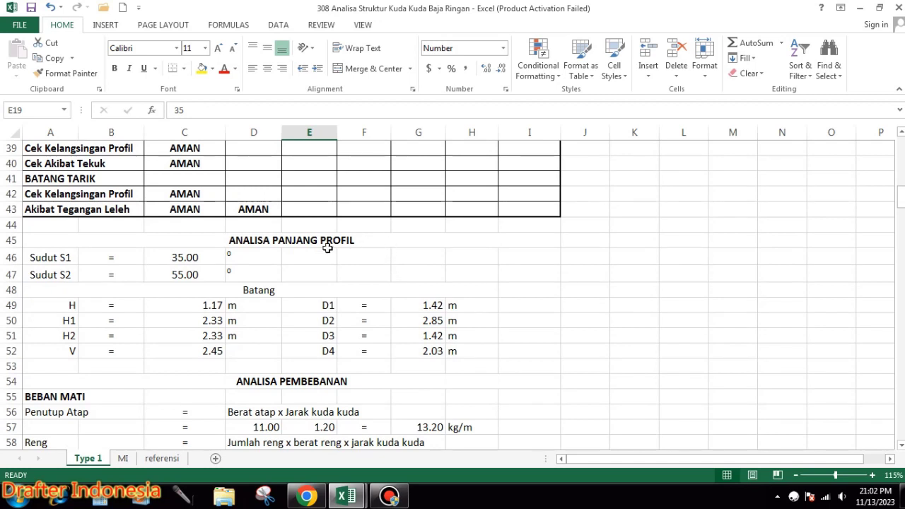
pyautogui.click(200, 258)
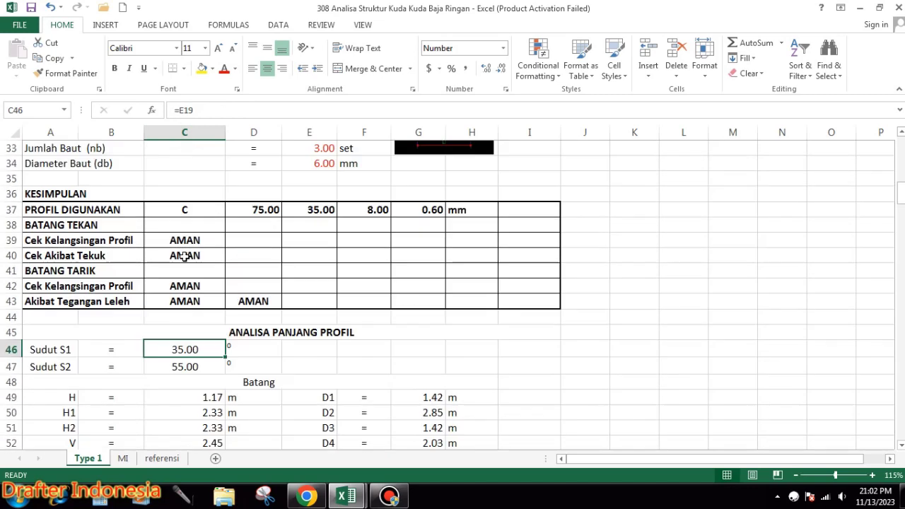
pyautogui.scroll(4, 193, 218)
pyautogui.scroll(3, 290, 184)
pyautogui.scroll(-4, 298, 191)
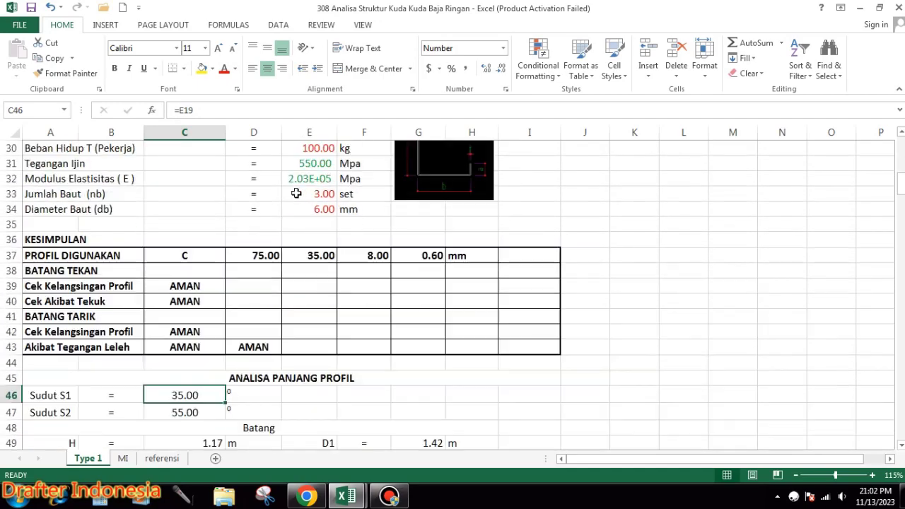
pyautogui.scroll(-2, 299, 192)
pyautogui.doubleClick(202, 302)
pyautogui.scroll(5, 441, 228)
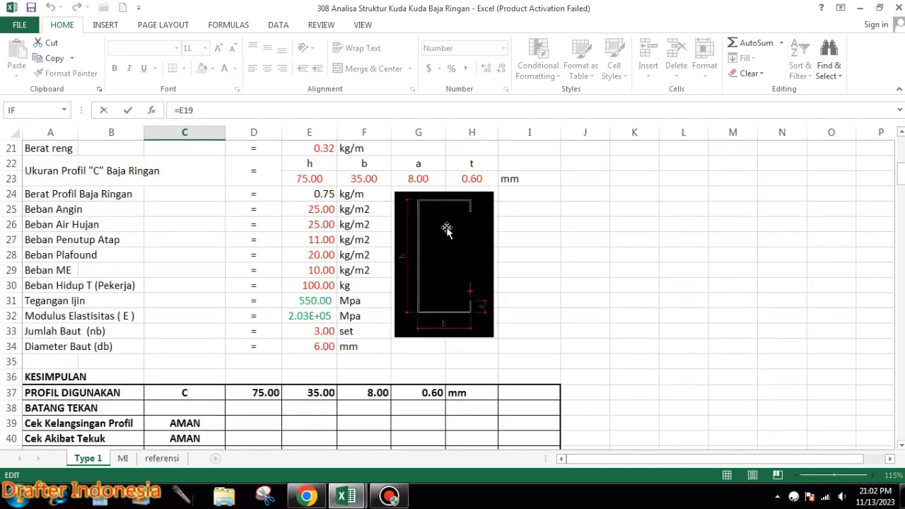
pyautogui.scroll(5, 446, 229)
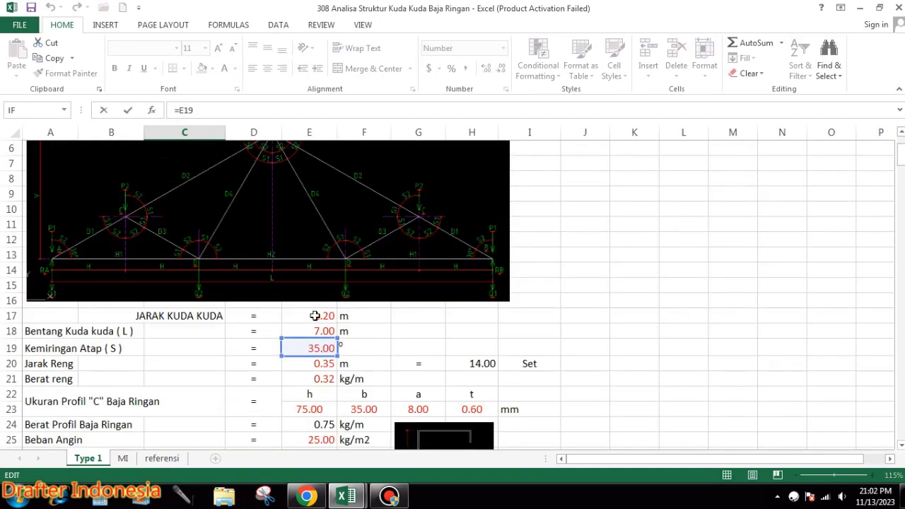
pyautogui.scroll(-6, 396, 262)
pyautogui.scroll(-4, 396, 262)
pyautogui.press('Escape')
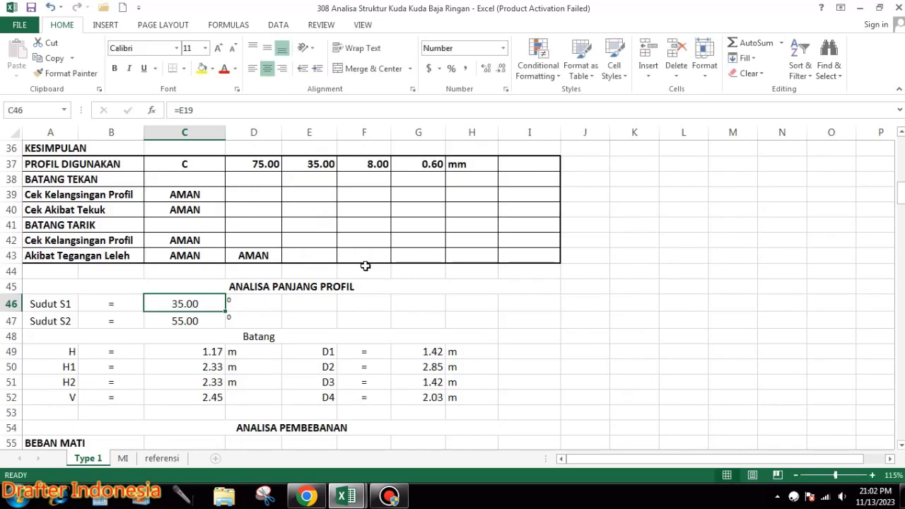
pyautogui.click(200, 320)
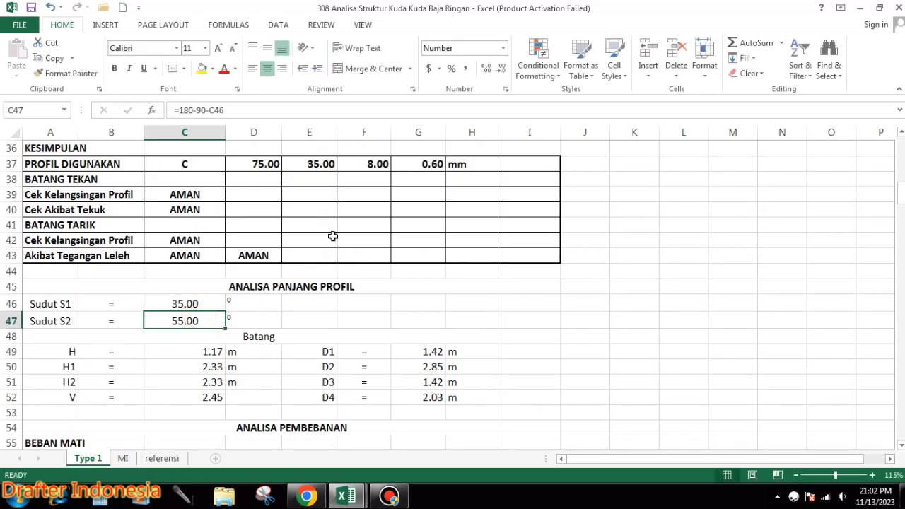
pyautogui.click(214, 354)
pyautogui.scroll(4, 228, 336)
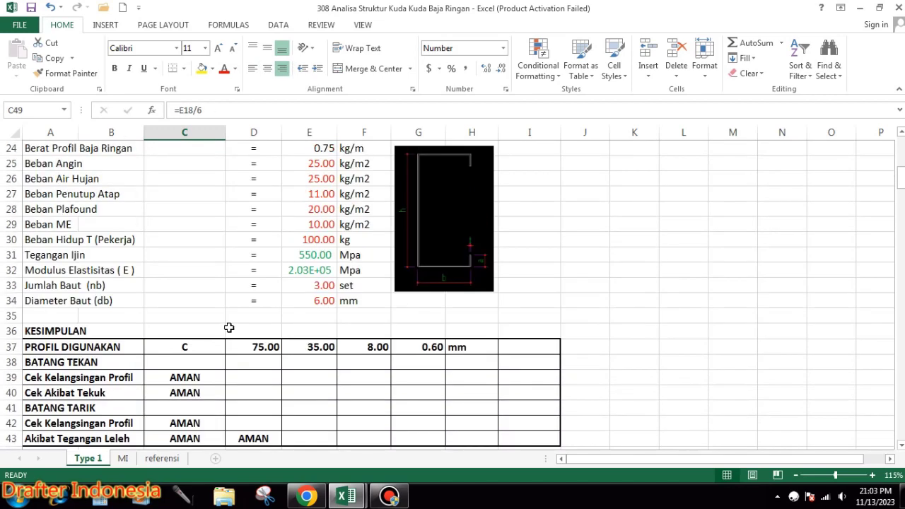
pyautogui.scroll(4, 229, 327)
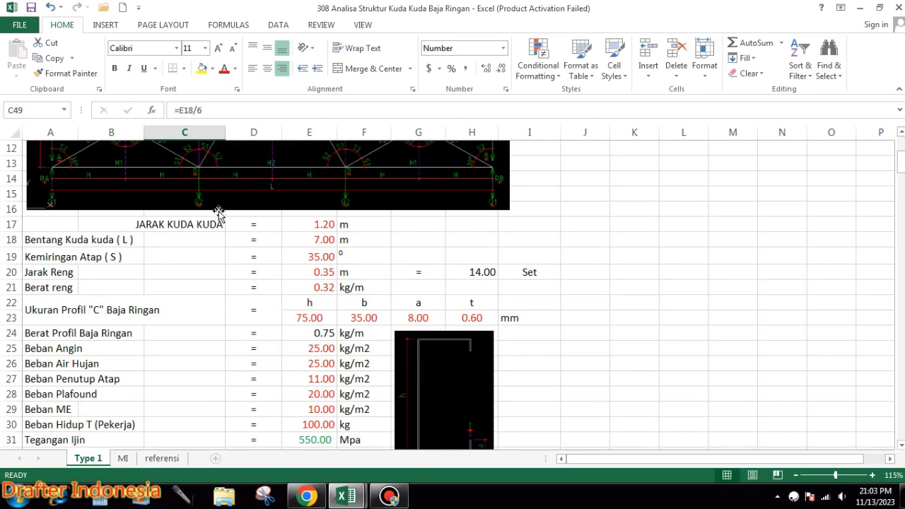
pyautogui.scroll(-6, 273, 293)
pyautogui.scroll(-2, 318, 337)
pyautogui.scroll(-1, 234, 341)
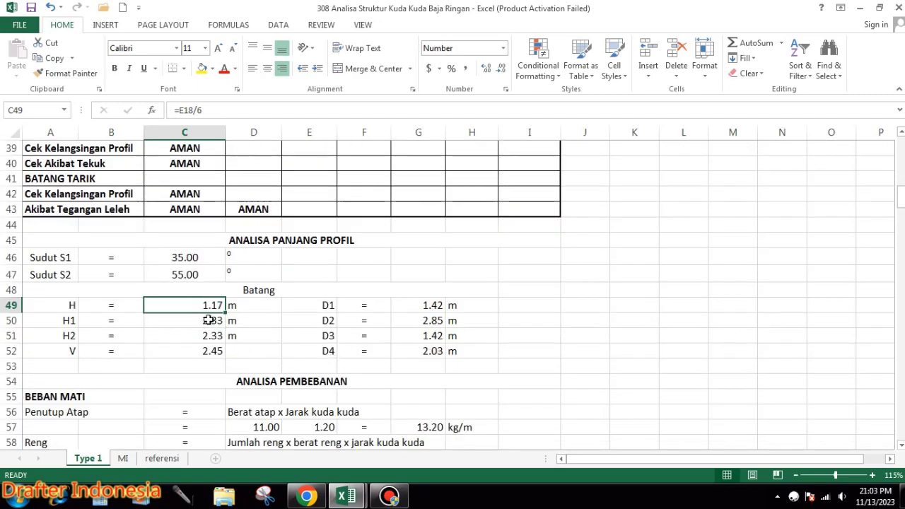
pyautogui.click(209, 320)
pyautogui.scroll(5, 325, 325)
pyautogui.scroll(4, 328, 323)
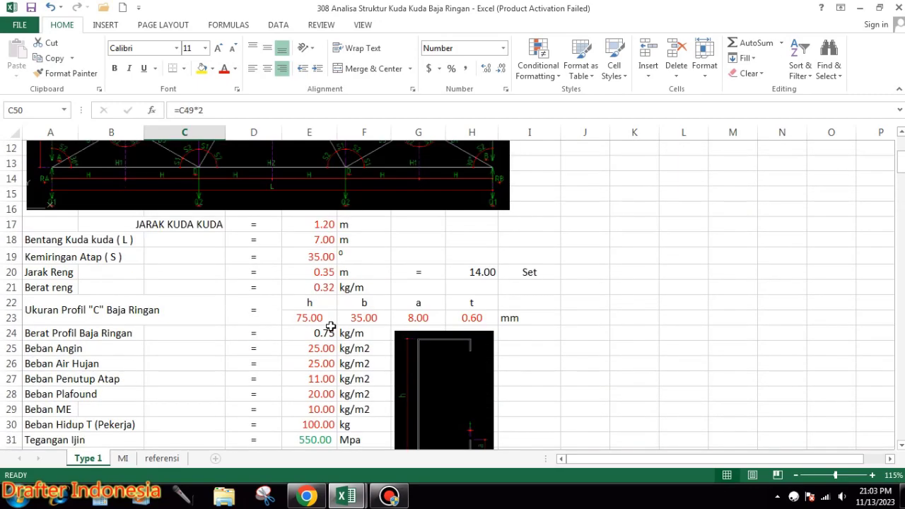
pyautogui.scroll(1, 331, 326)
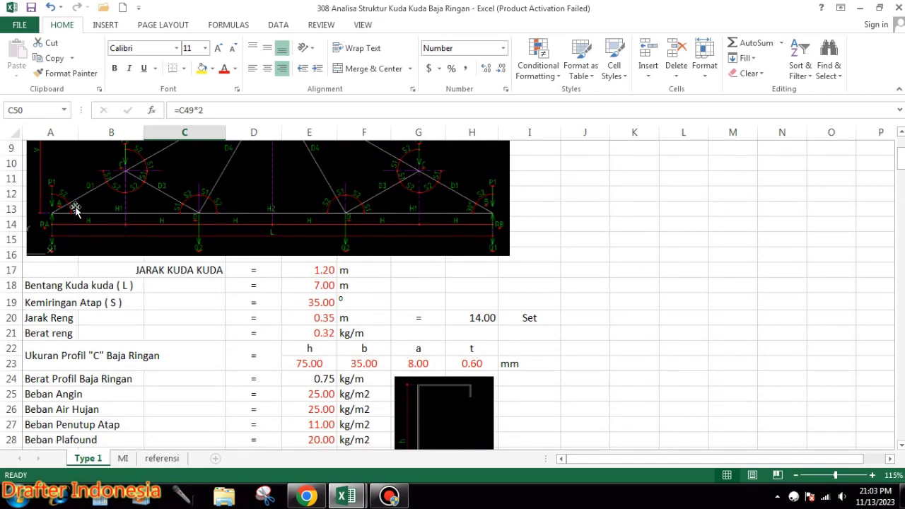
pyautogui.scroll(-6, 267, 234)
pyautogui.scroll(-3, 267, 236)
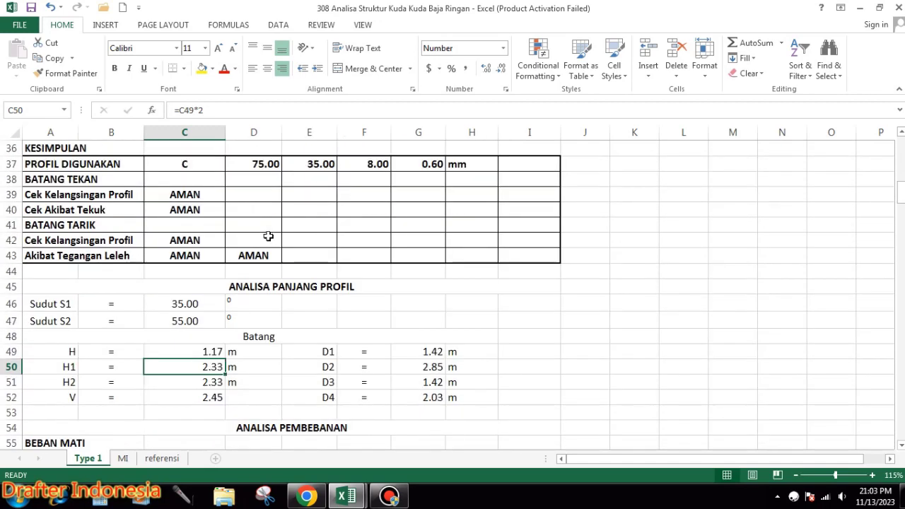
pyautogui.click(201, 382)
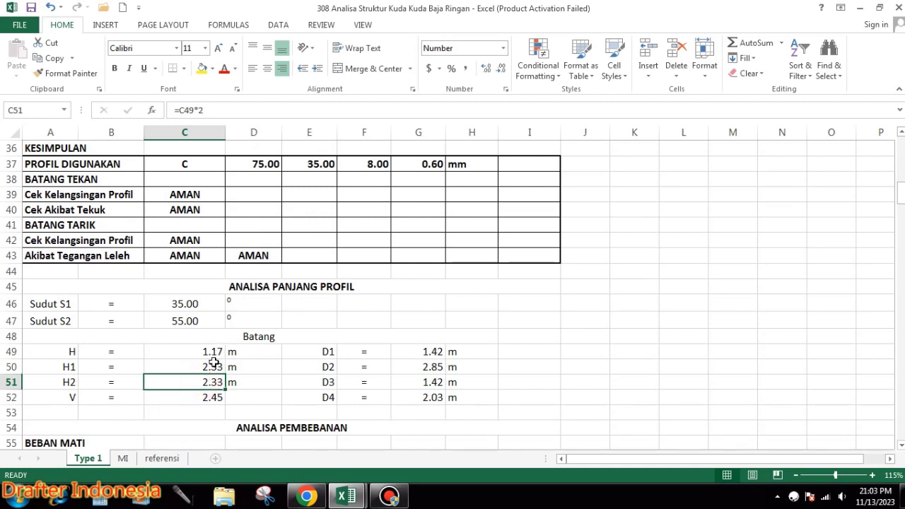
pyautogui.click(204, 397)
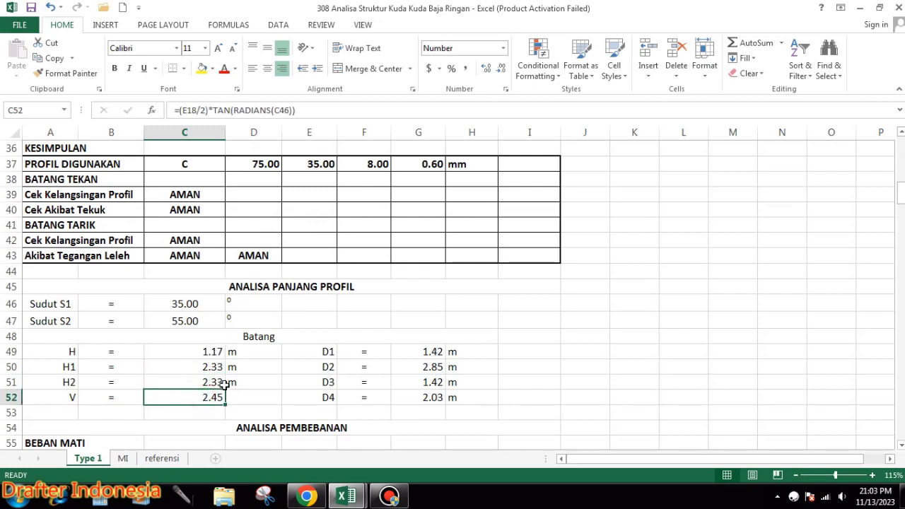
pyautogui.click(422, 351)
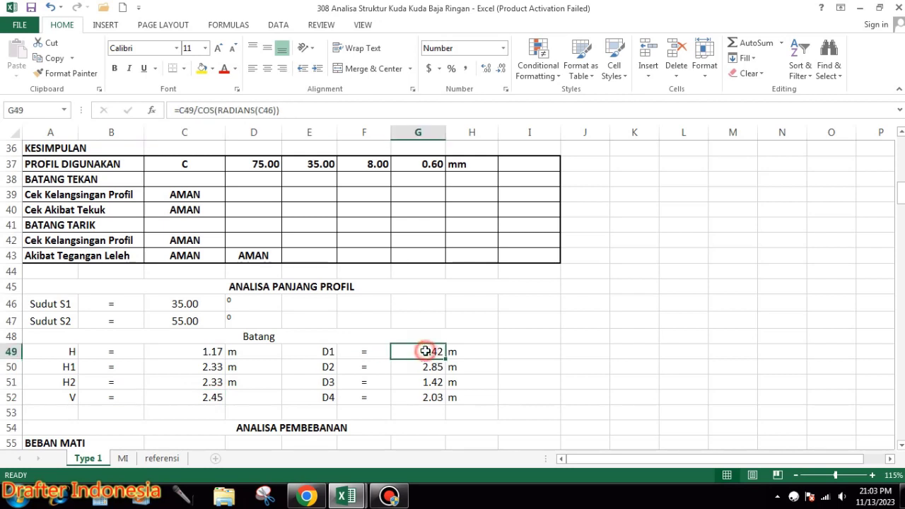
pyautogui.click(428, 369)
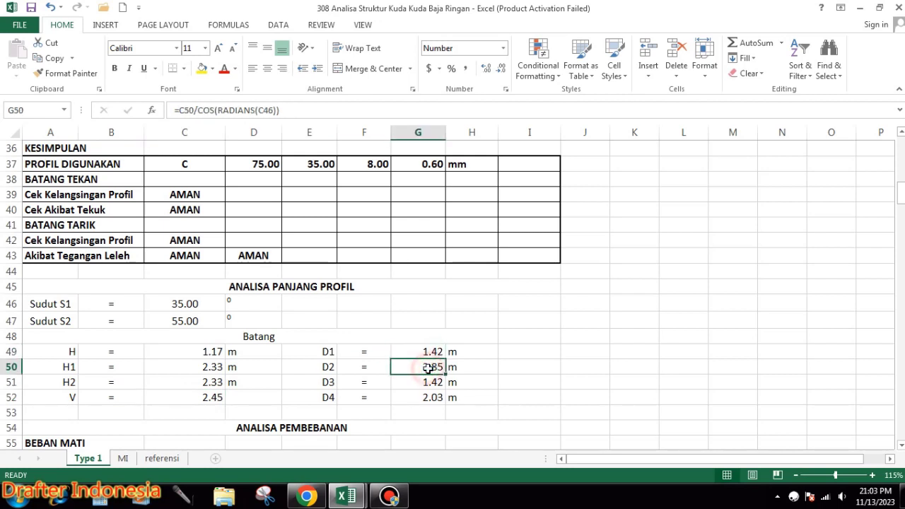
pyautogui.click(428, 381)
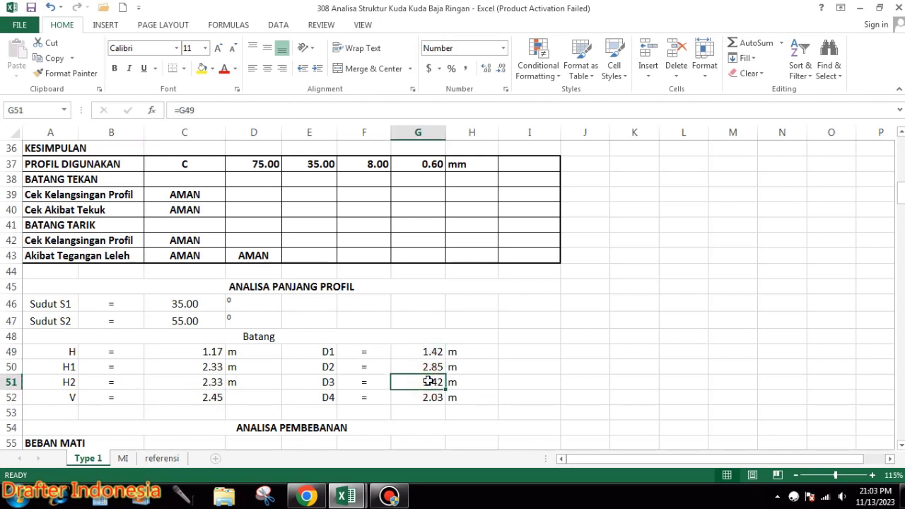
pyautogui.click(430, 396)
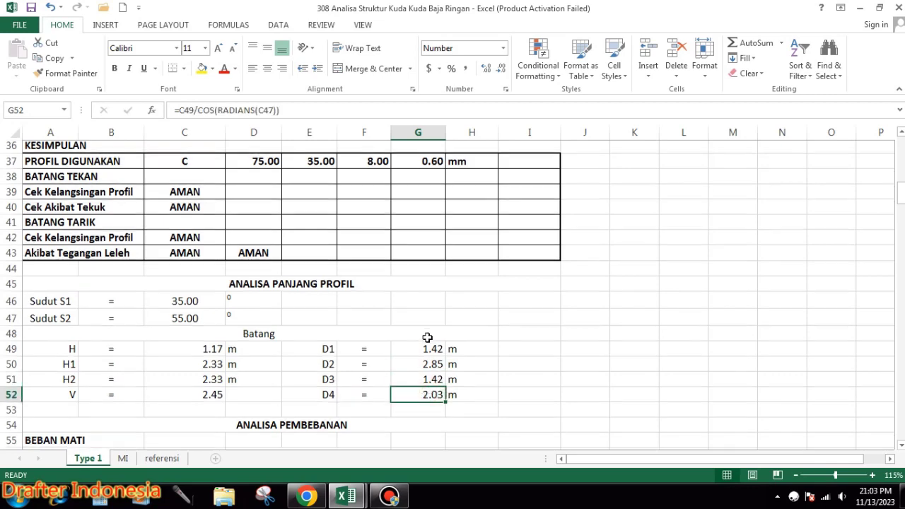
pyautogui.scroll(-4, 426, 337)
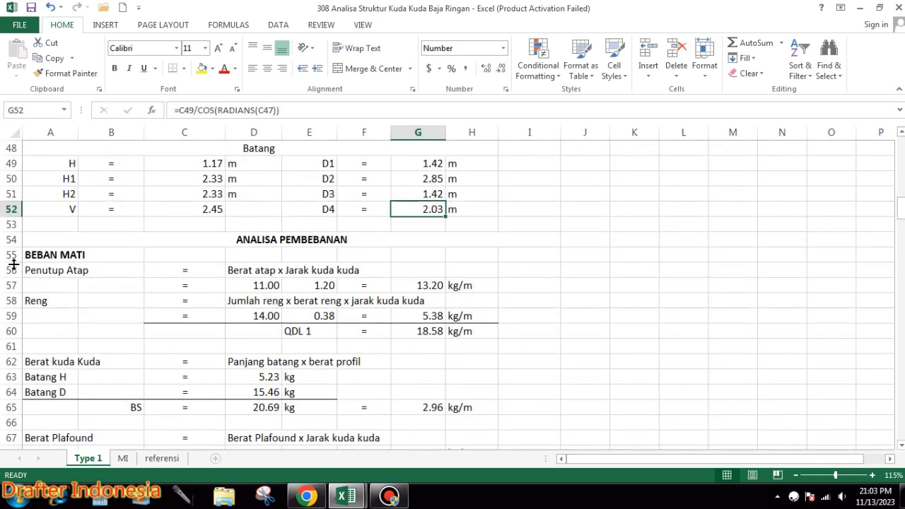
pyautogui.click(264, 269)
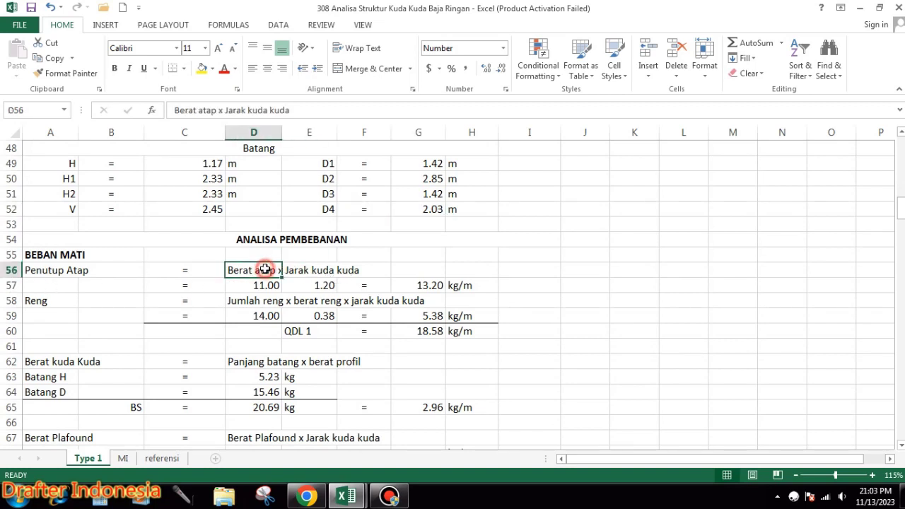
pyautogui.click(257, 286)
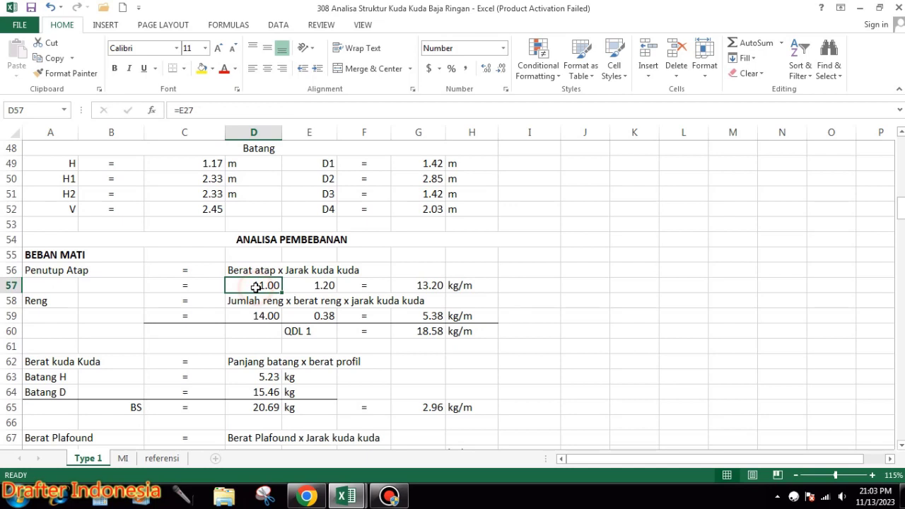
pyautogui.click(315, 286)
pyautogui.click(431, 286)
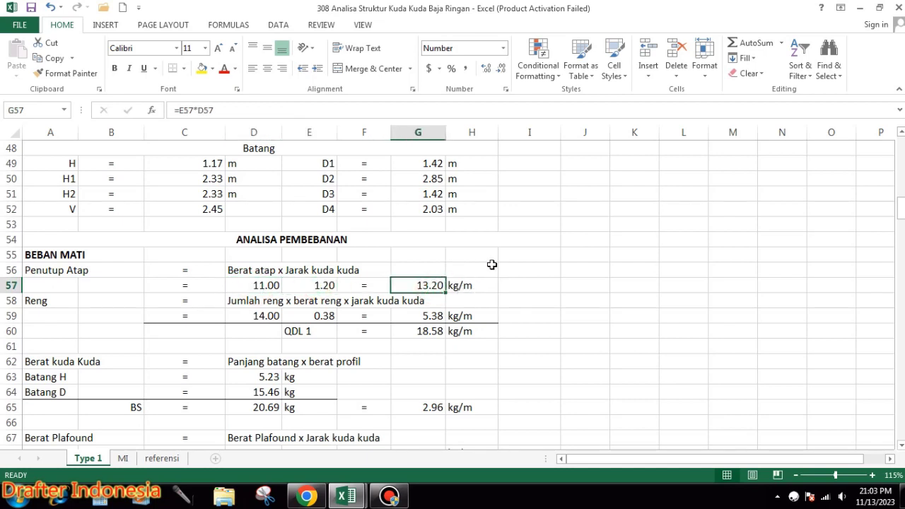
pyautogui.click(241, 300)
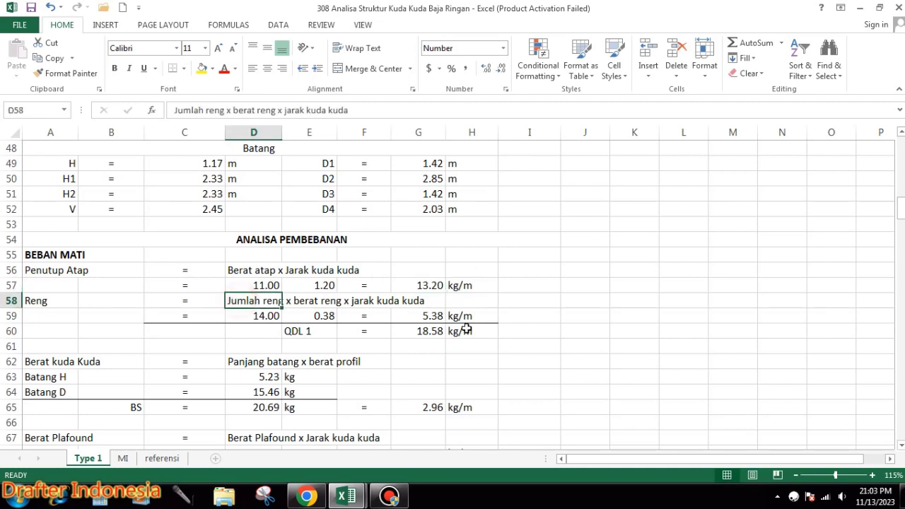
pyautogui.click(270, 316)
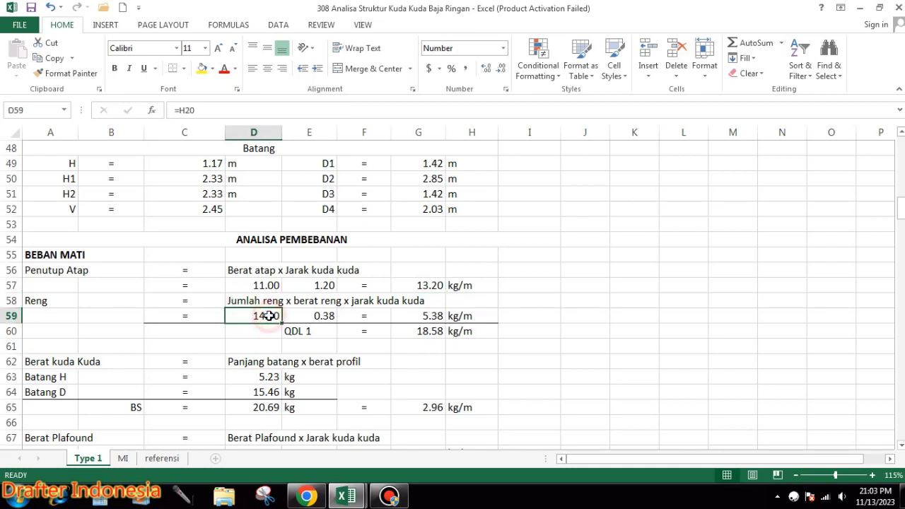
pyautogui.click(305, 314)
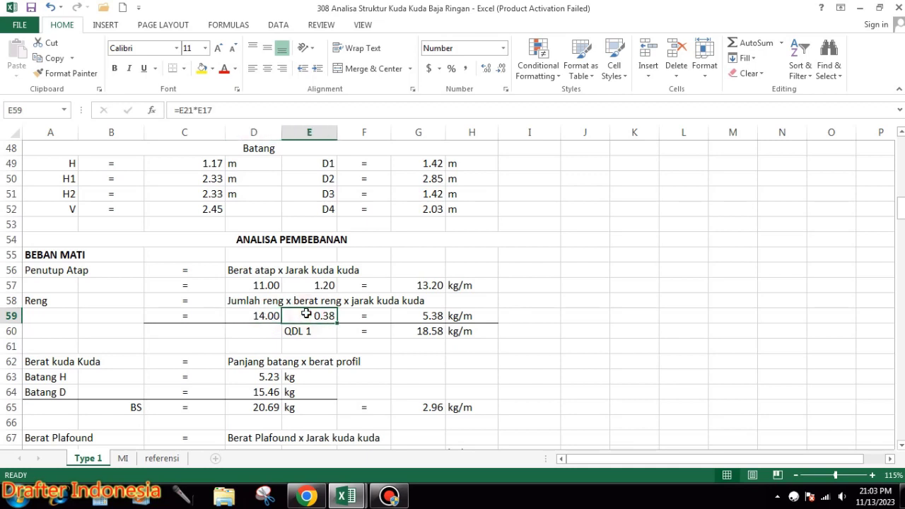
pyautogui.click(424, 314)
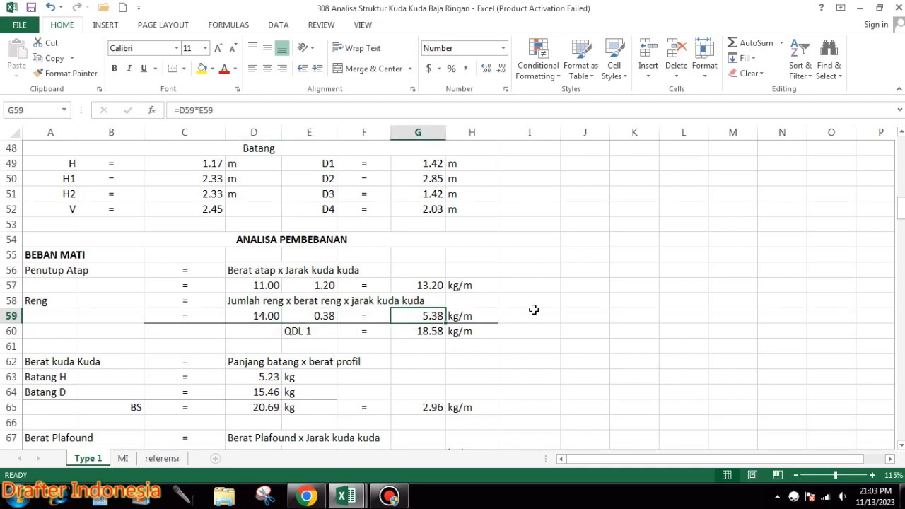
pyautogui.scroll(-1, 527, 289)
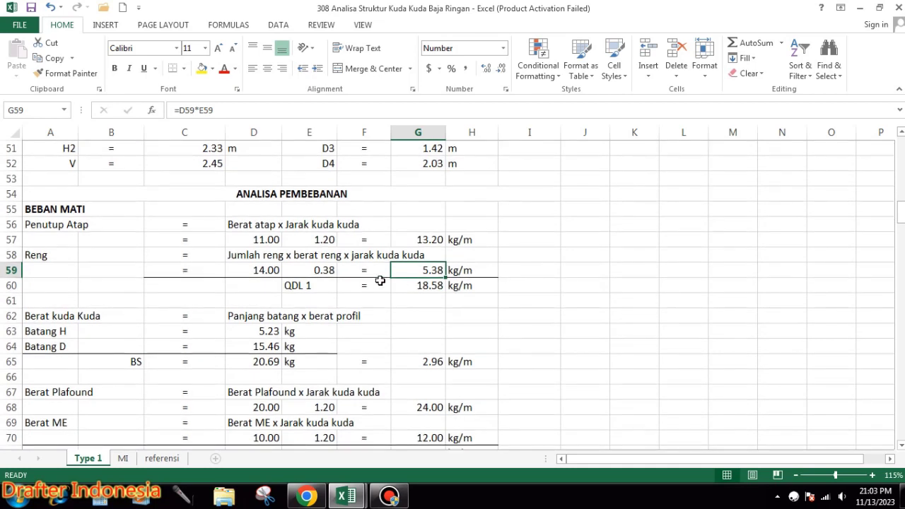
pyautogui.click(311, 288)
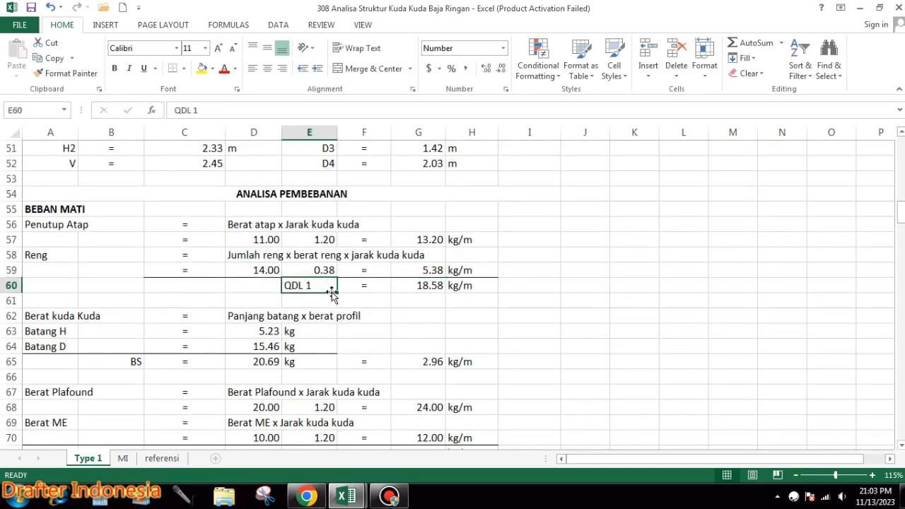
pyautogui.click(429, 287)
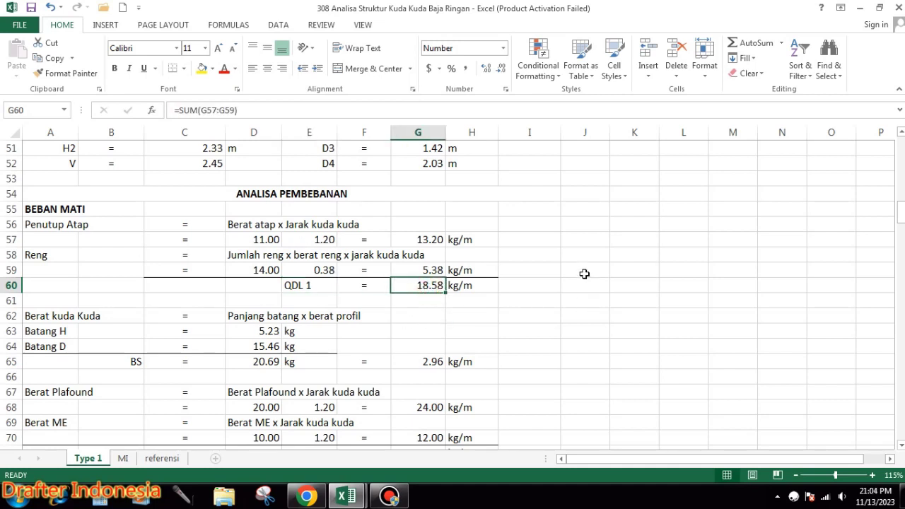
pyautogui.scroll(-1, 583, 274)
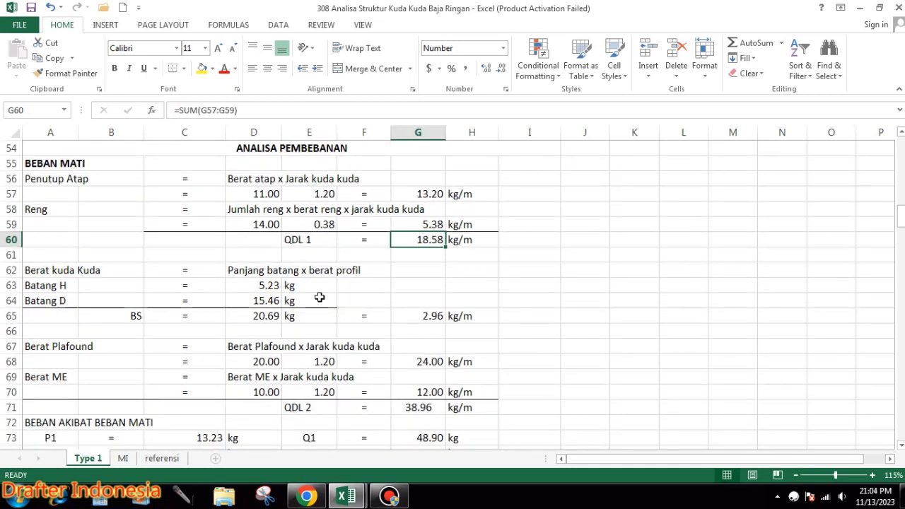
pyautogui.click(248, 271)
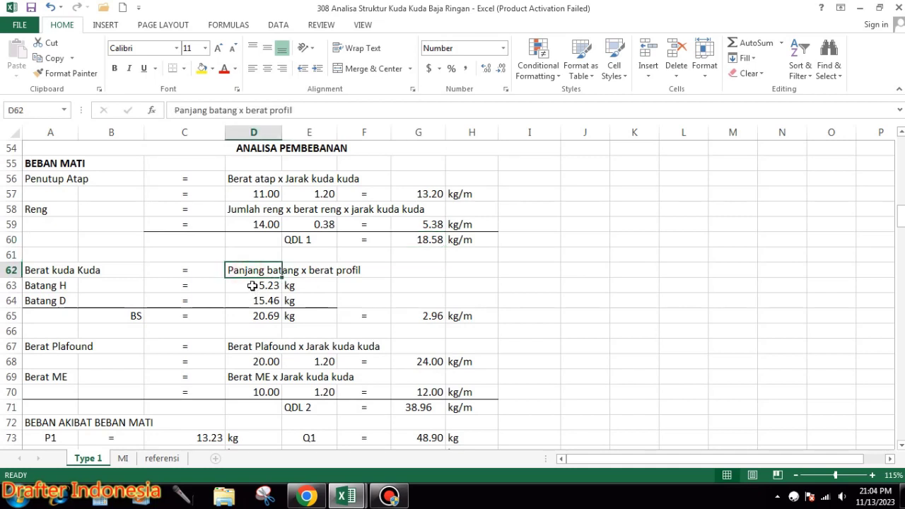
pyautogui.click(252, 285)
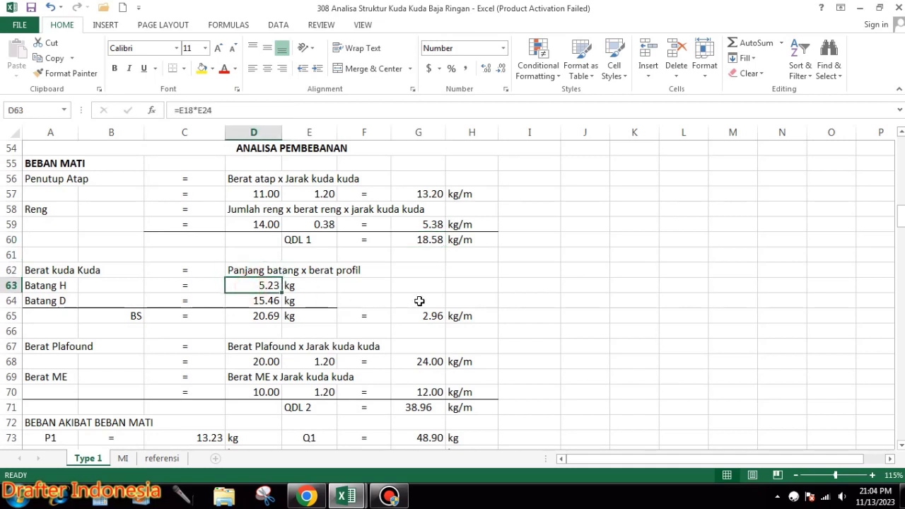
pyautogui.click(271, 300)
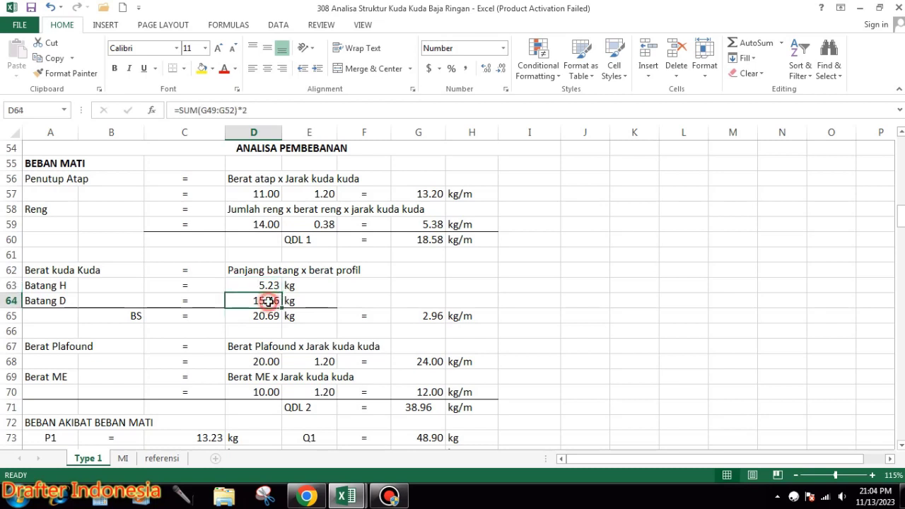
pyautogui.click(261, 285)
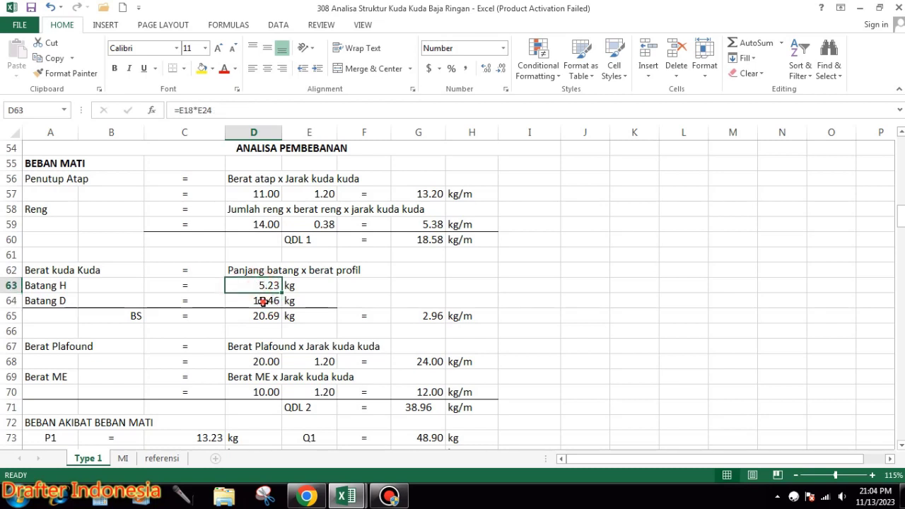
pyautogui.click(262, 301)
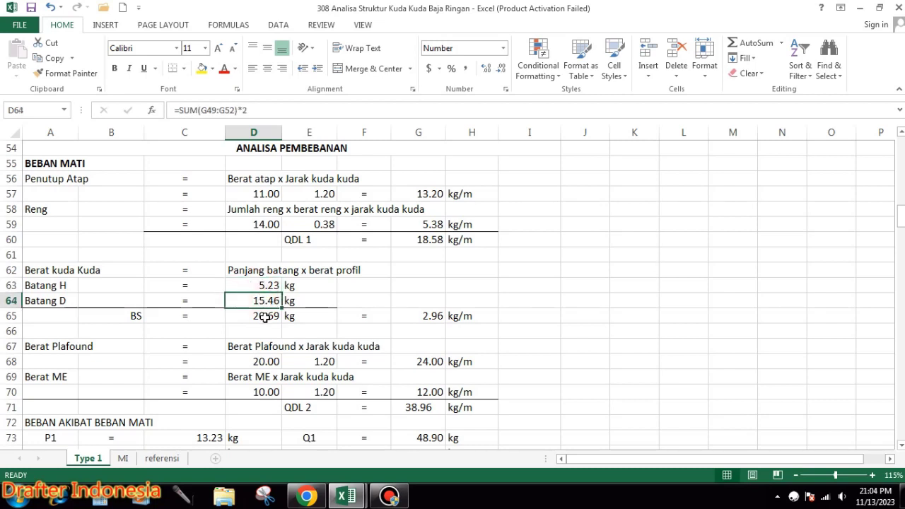
pyautogui.click(265, 318)
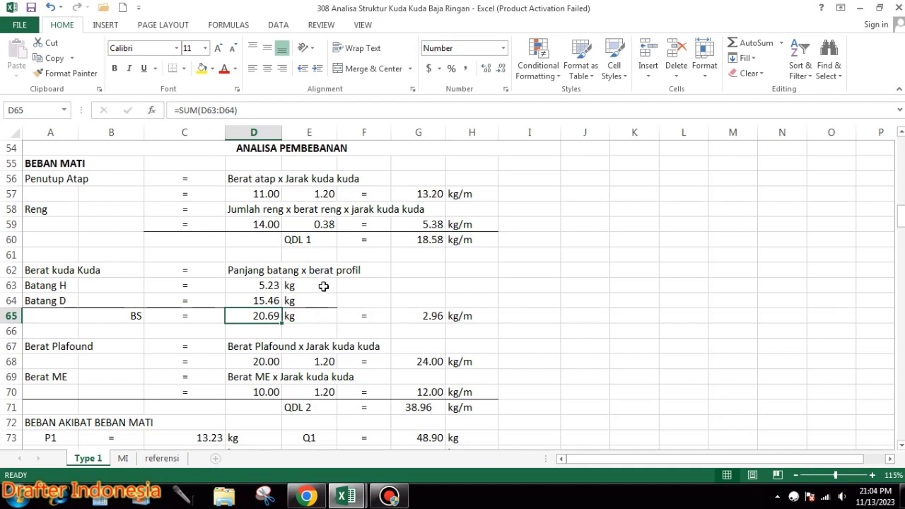
pyautogui.click(431, 316)
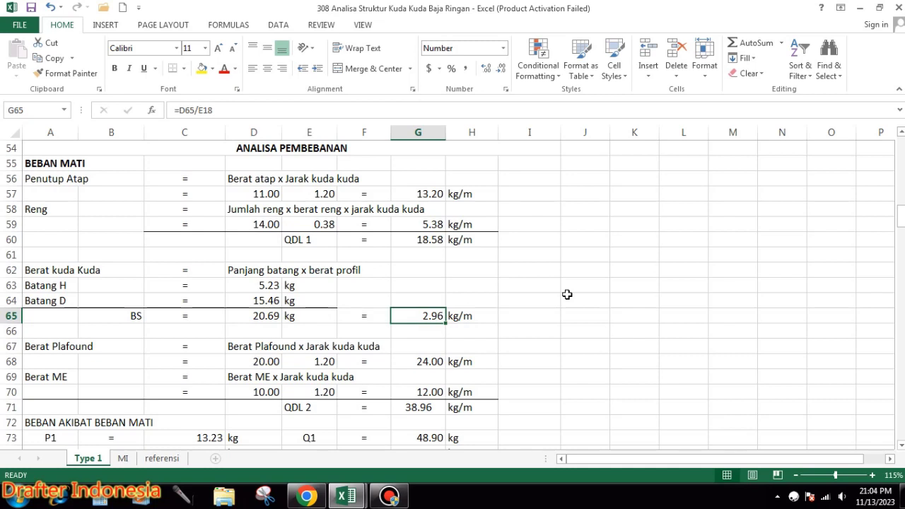
pyautogui.scroll(-2, 567, 294)
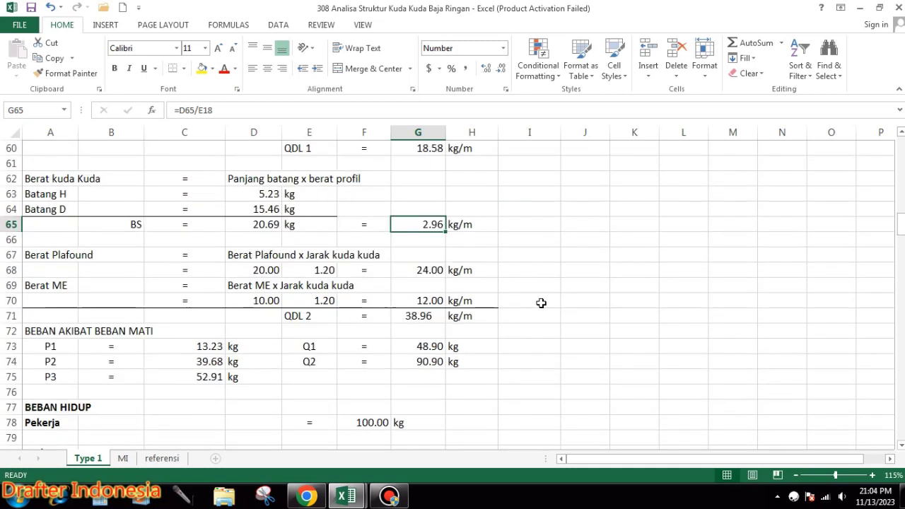
pyautogui.click(258, 255)
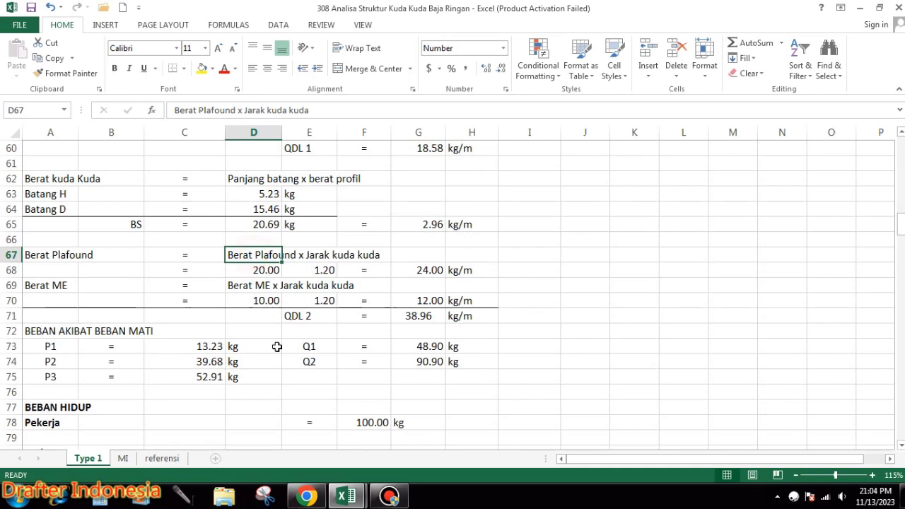
pyautogui.click(247, 270)
pyautogui.click(311, 270)
pyautogui.click(428, 271)
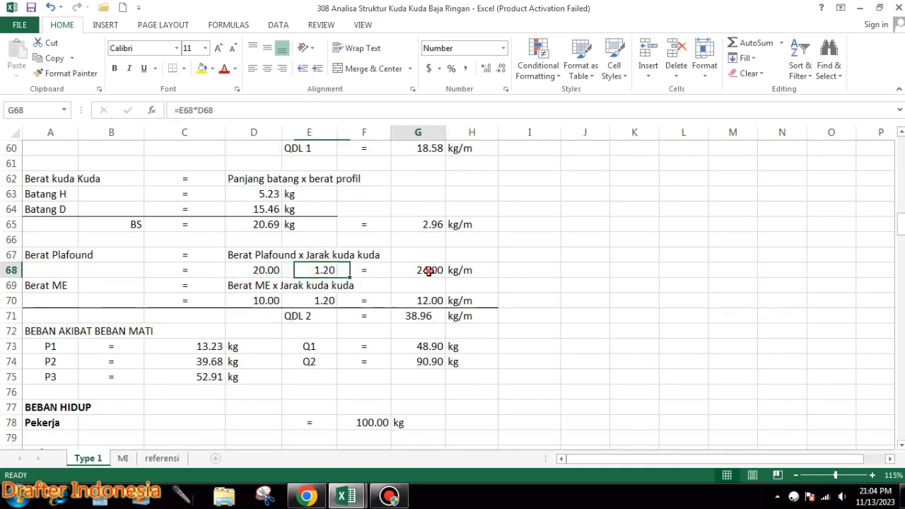
pyautogui.click(488, 269)
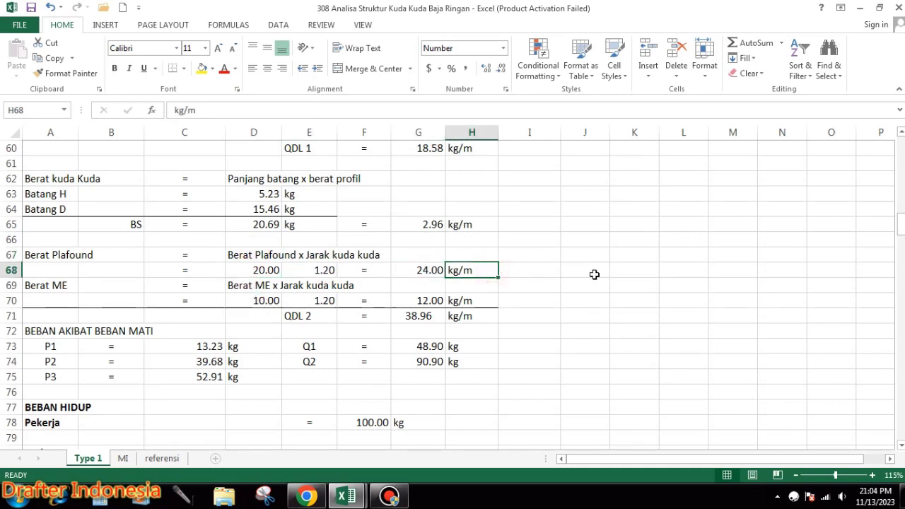
pyautogui.click(259, 285)
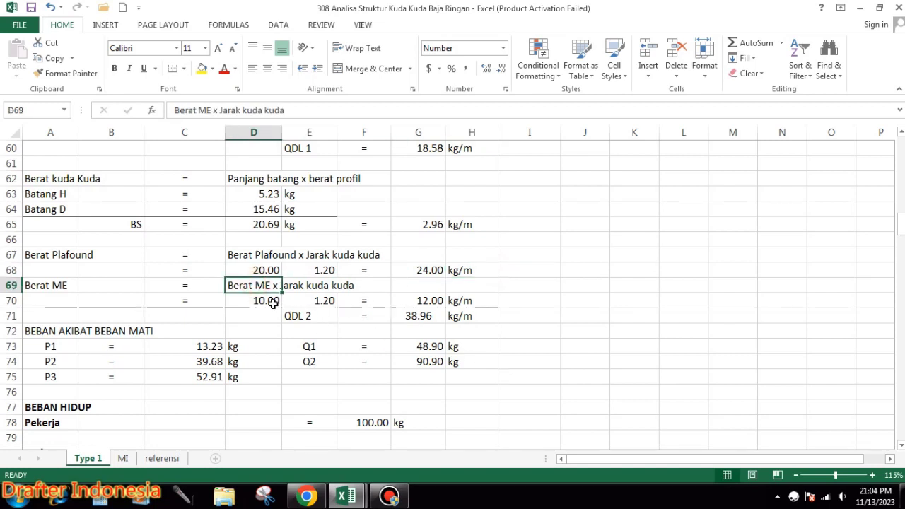
pyautogui.click(267, 301)
pyautogui.click(312, 302)
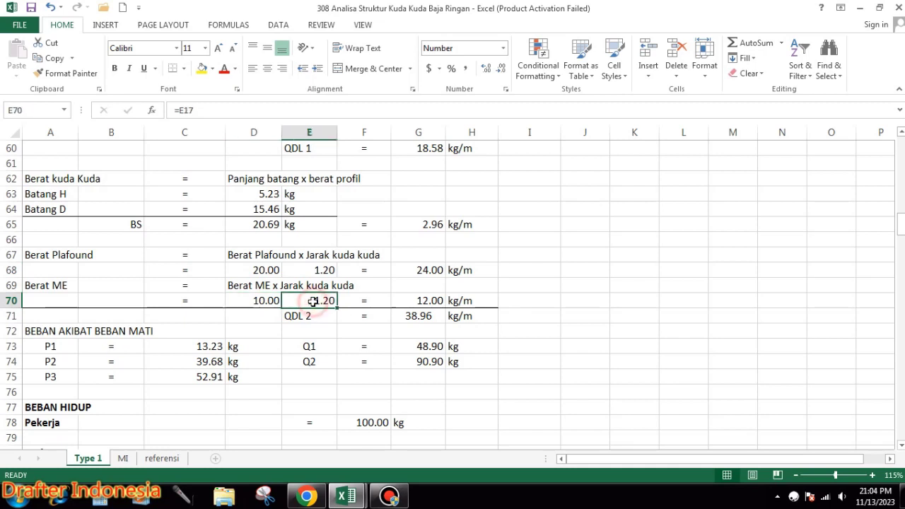
pyautogui.click(426, 300)
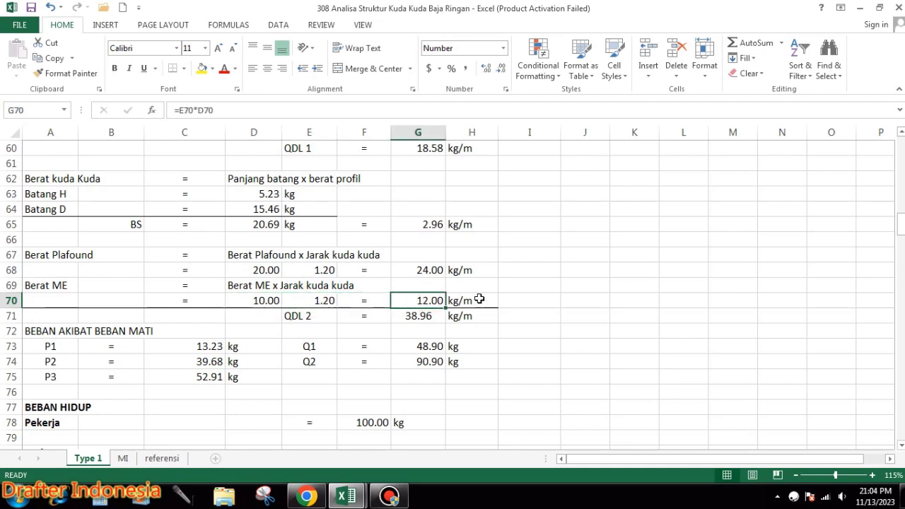
pyautogui.click(479, 298)
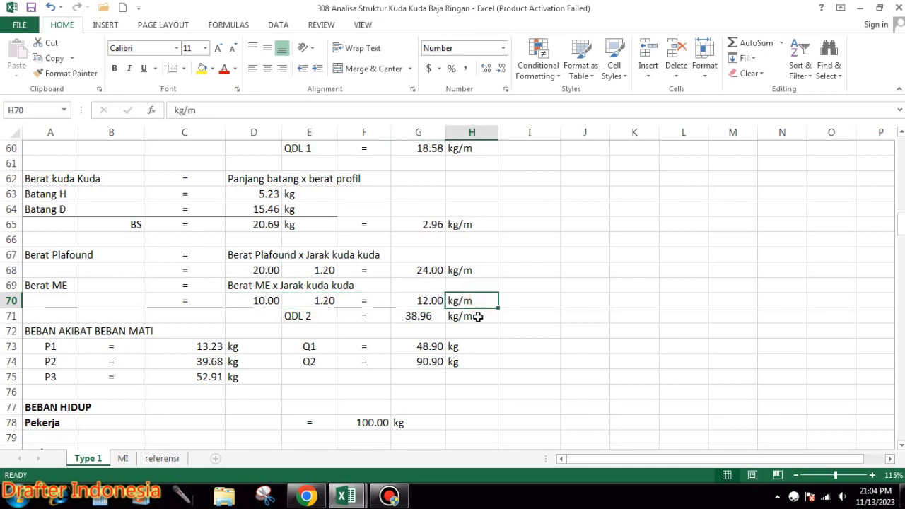
pyautogui.click(302, 318)
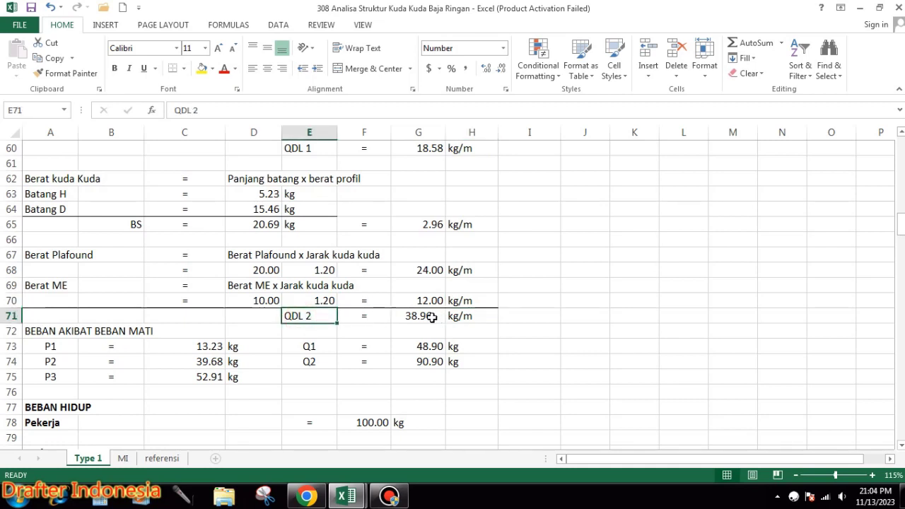
pyautogui.click(431, 318)
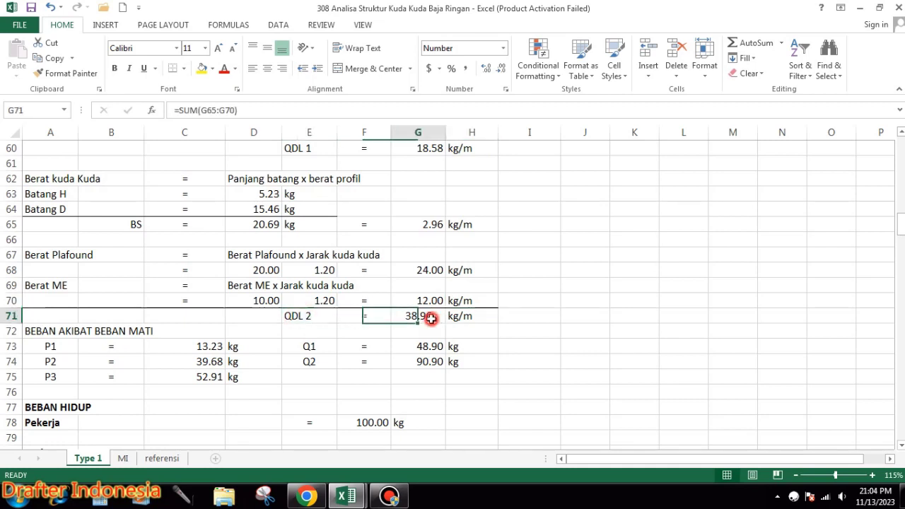
pyautogui.click(481, 316)
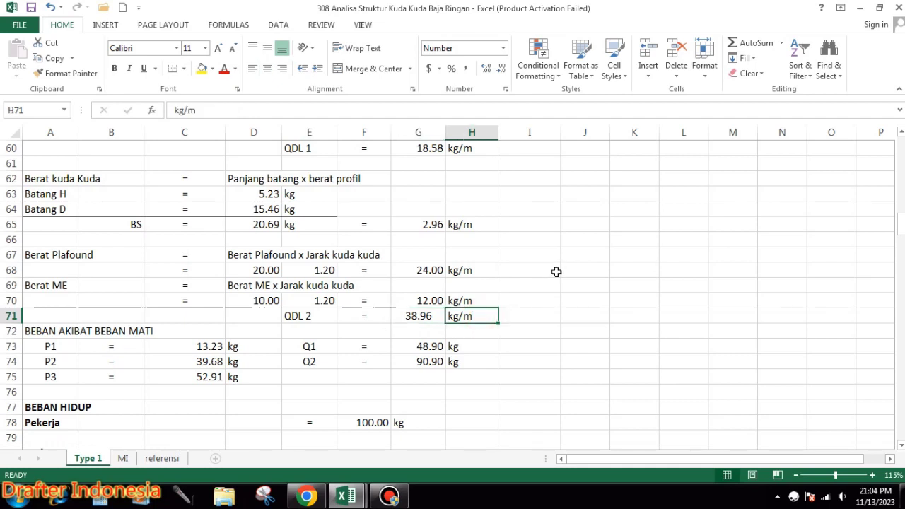
pyautogui.scroll(-1, 556, 271)
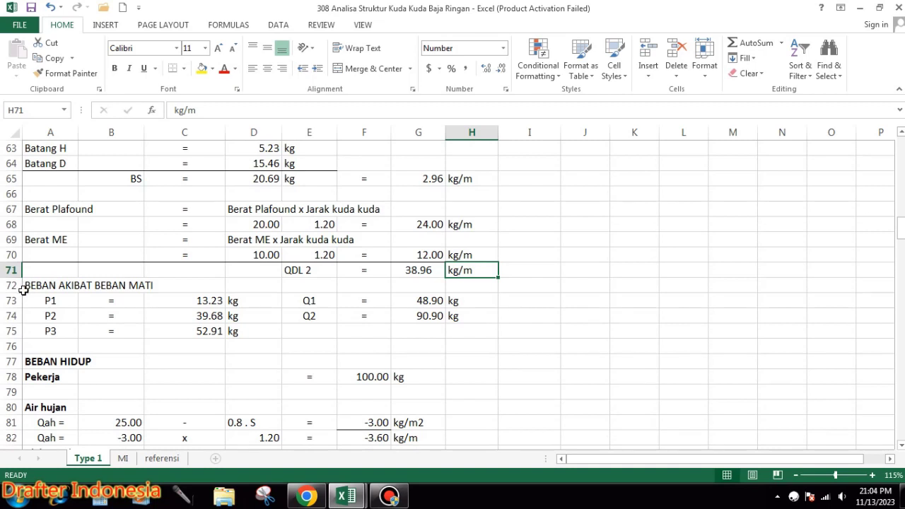
pyautogui.click(24, 289)
pyautogui.click(209, 300)
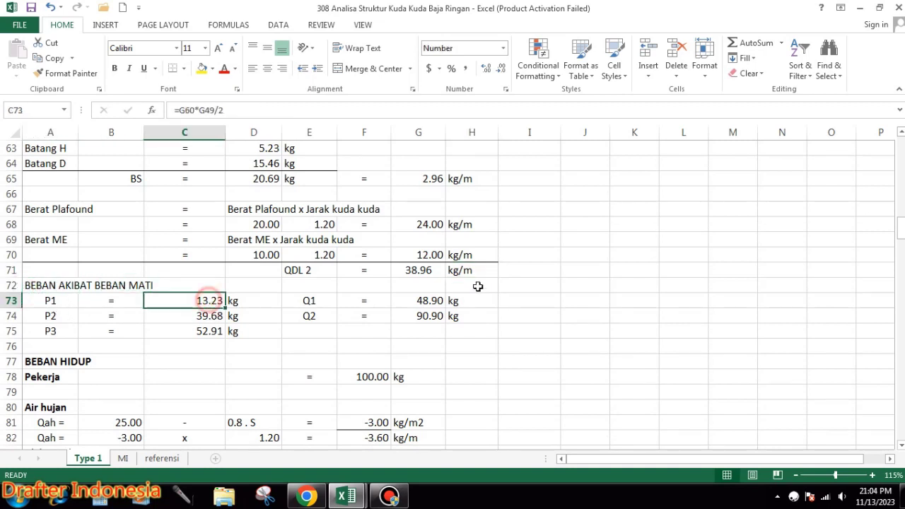
pyautogui.click(212, 315)
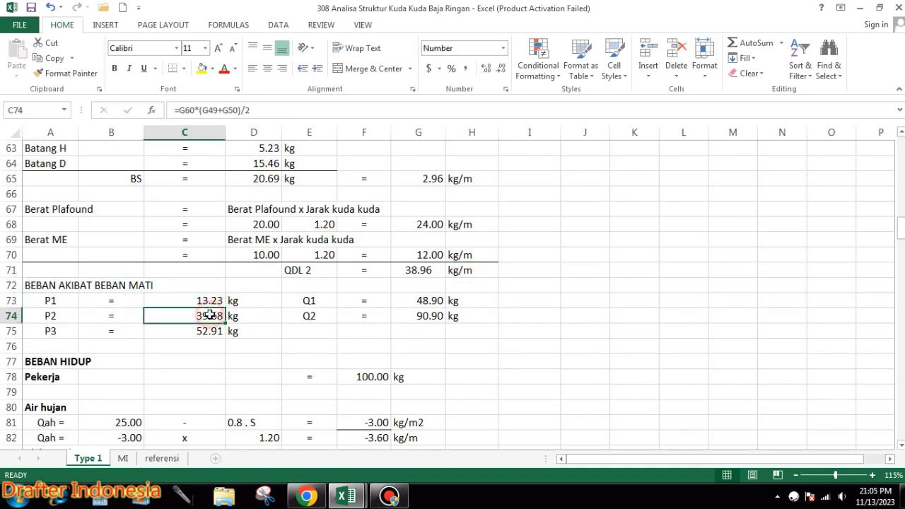
pyautogui.click(200, 331)
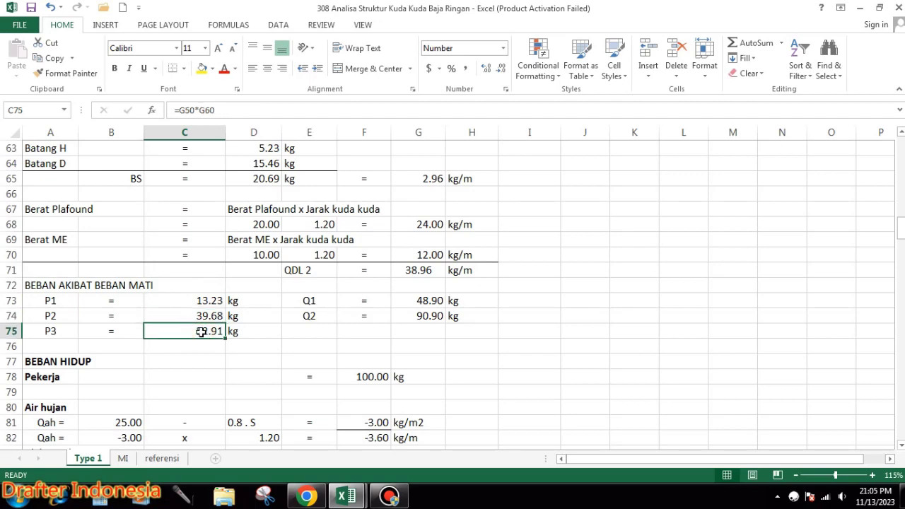
pyautogui.click(430, 298)
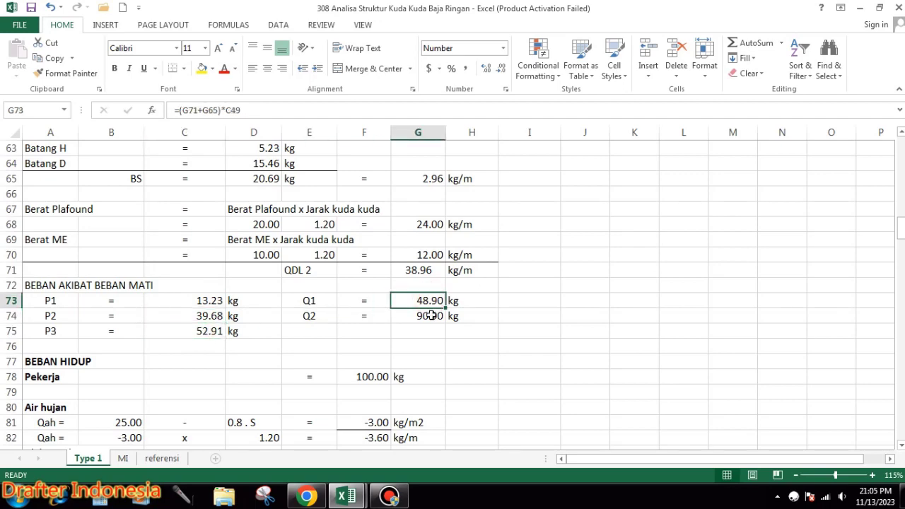
pyautogui.click(431, 316)
pyautogui.scroll(3, 431, 317)
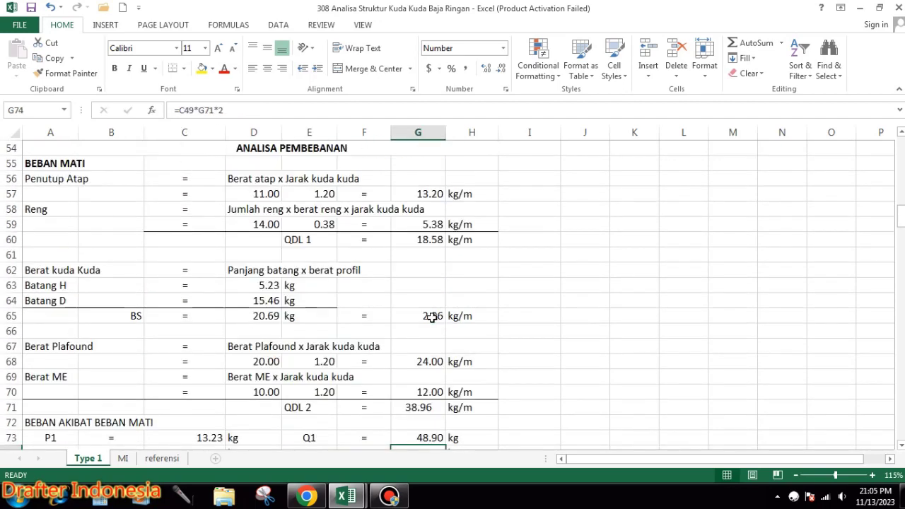
pyautogui.scroll(5, 431, 317)
pyautogui.scroll(6, 431, 317)
pyautogui.scroll(4, 431, 318)
pyautogui.scroll(3, 432, 317)
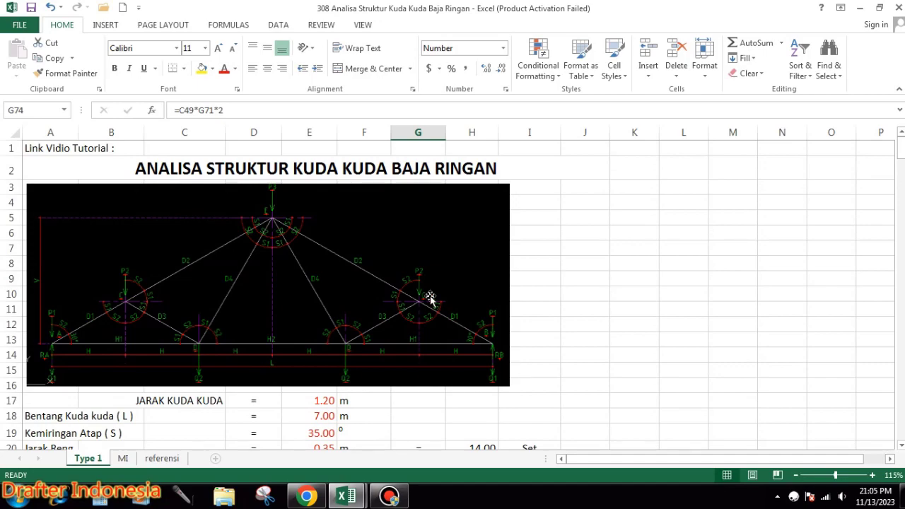
pyautogui.scroll(-1, 370, 289)
pyautogui.scroll(-5, 370, 290)
pyautogui.scroll(-5, 370, 291)
pyautogui.scroll(-1, 369, 292)
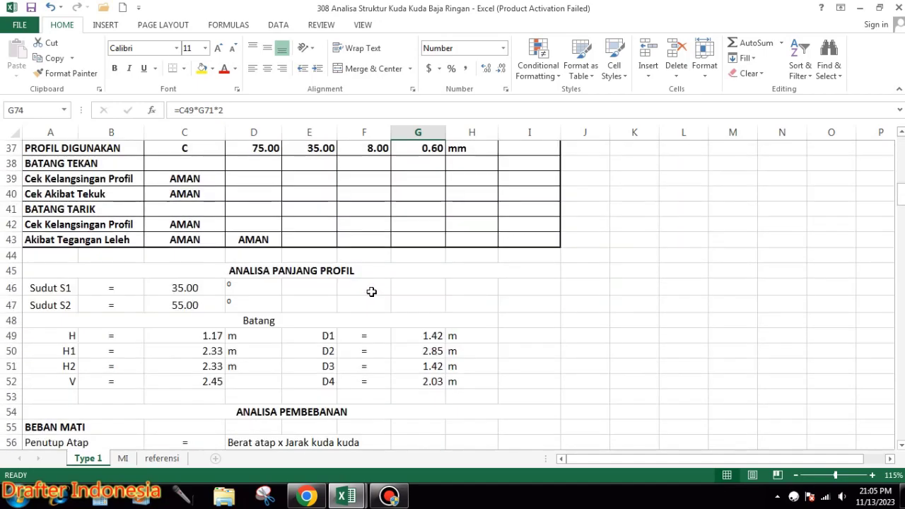
pyautogui.scroll(-3, 369, 291)
pyautogui.scroll(-1, 370, 292)
pyautogui.scroll(-4, 369, 293)
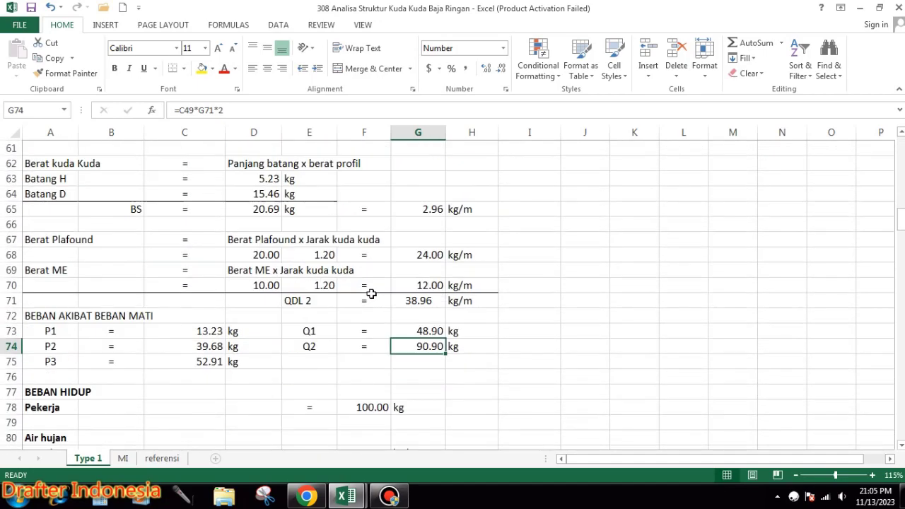
pyautogui.scroll(-2, 370, 293)
pyautogui.scroll(-1, 371, 293)
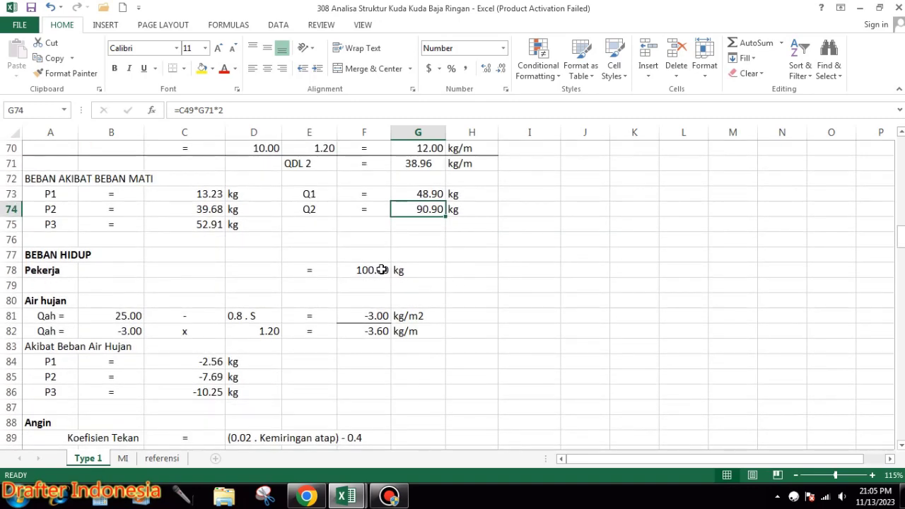
pyautogui.click(373, 270)
pyautogui.scroll(-2, 406, 256)
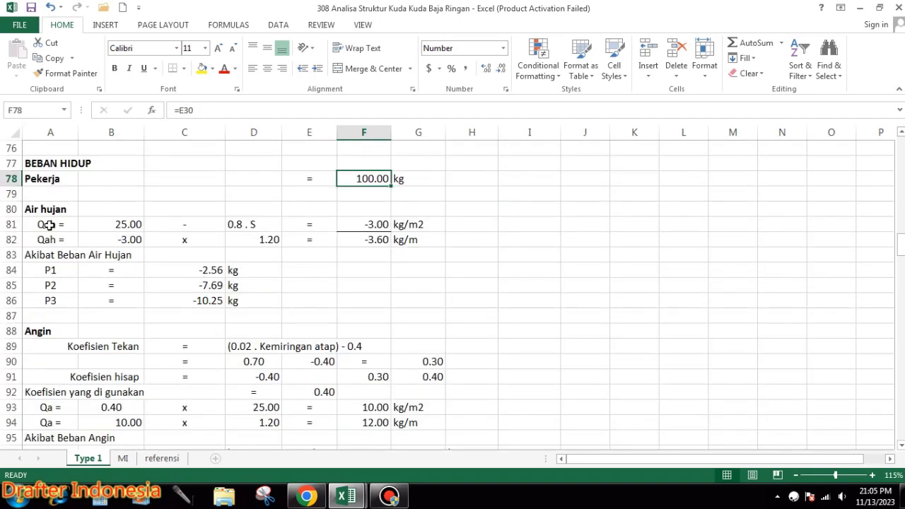
pyautogui.click(115, 224)
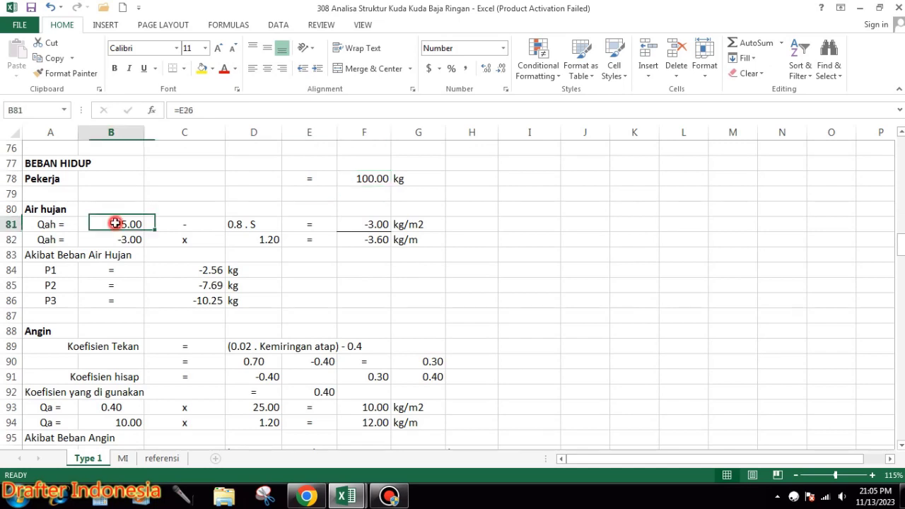
pyautogui.click(198, 224)
pyautogui.click(241, 224)
pyautogui.click(360, 225)
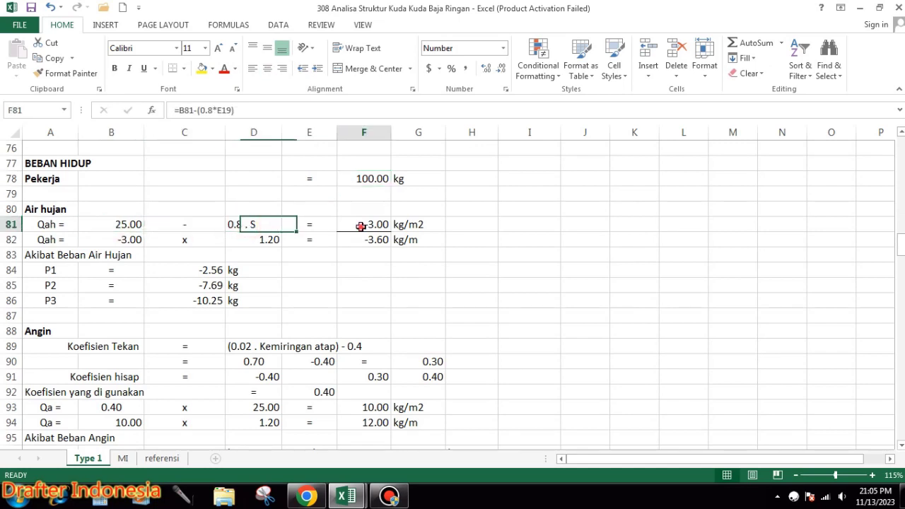
pyautogui.click(415, 225)
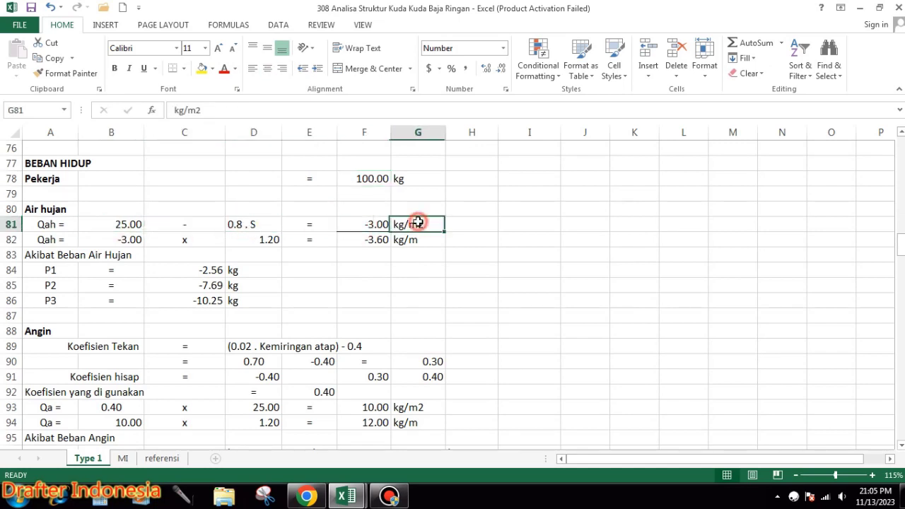
pyautogui.click(62, 240)
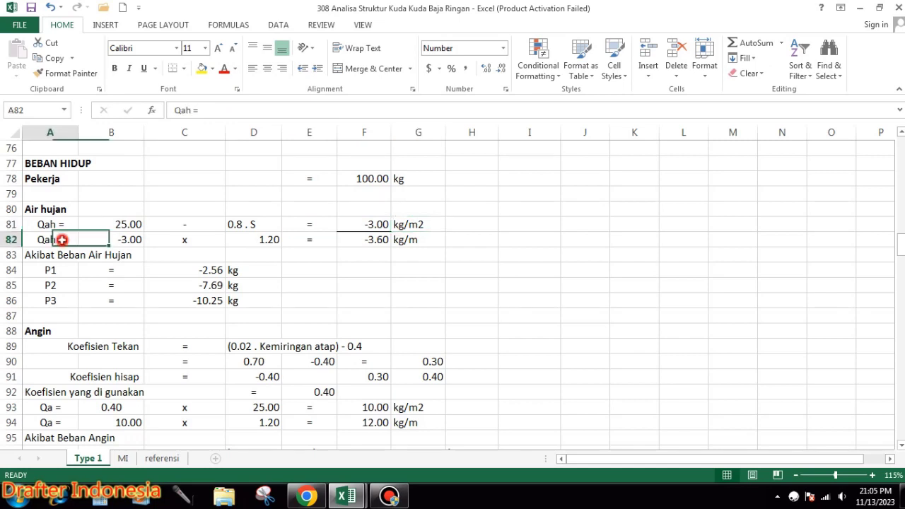
pyautogui.click(122, 240)
pyautogui.click(182, 240)
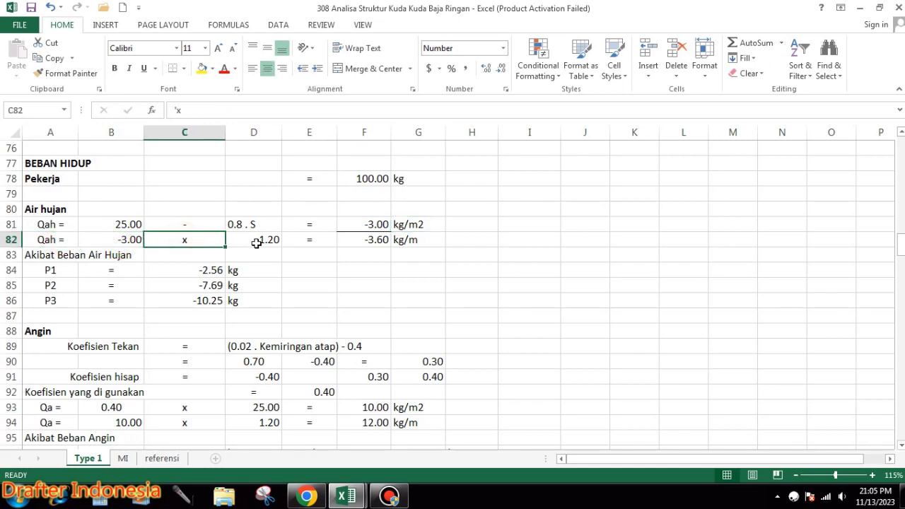
pyautogui.click(256, 240)
pyautogui.click(302, 243)
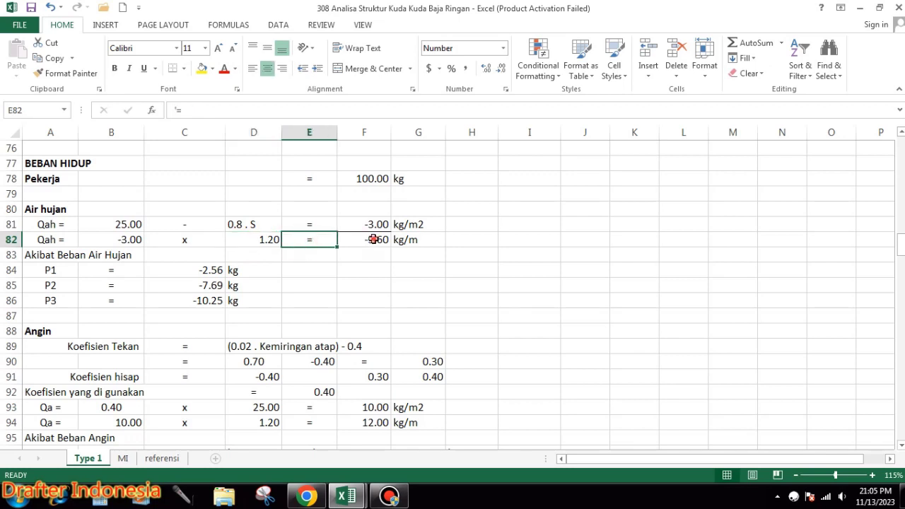
pyautogui.click(372, 239)
pyautogui.click(404, 242)
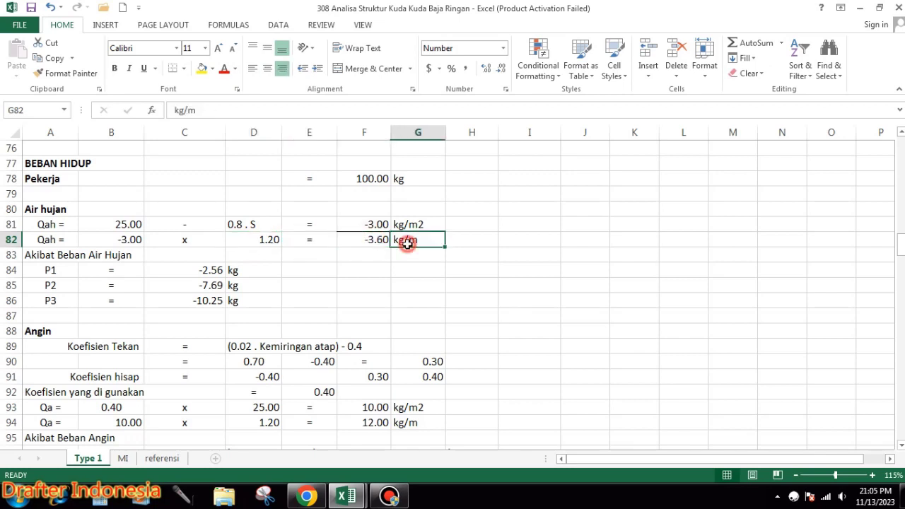
pyautogui.click(32, 257)
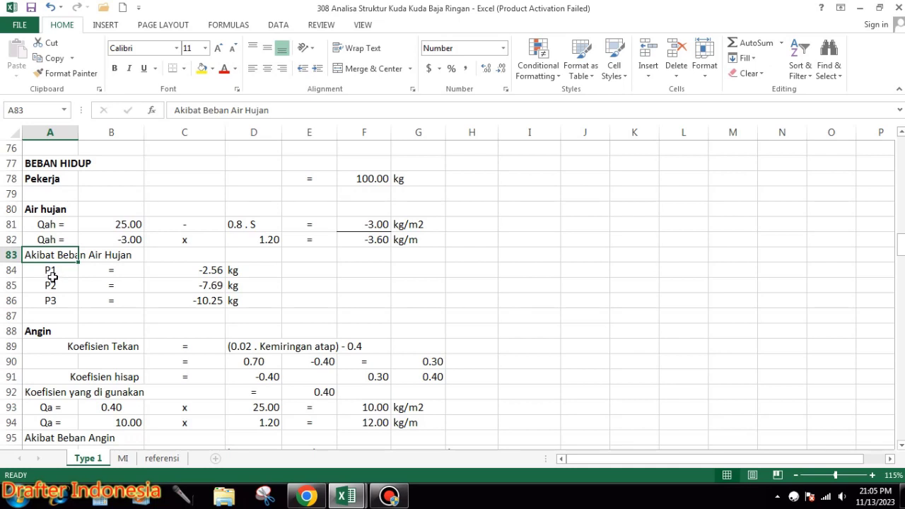
pyautogui.click(52, 273)
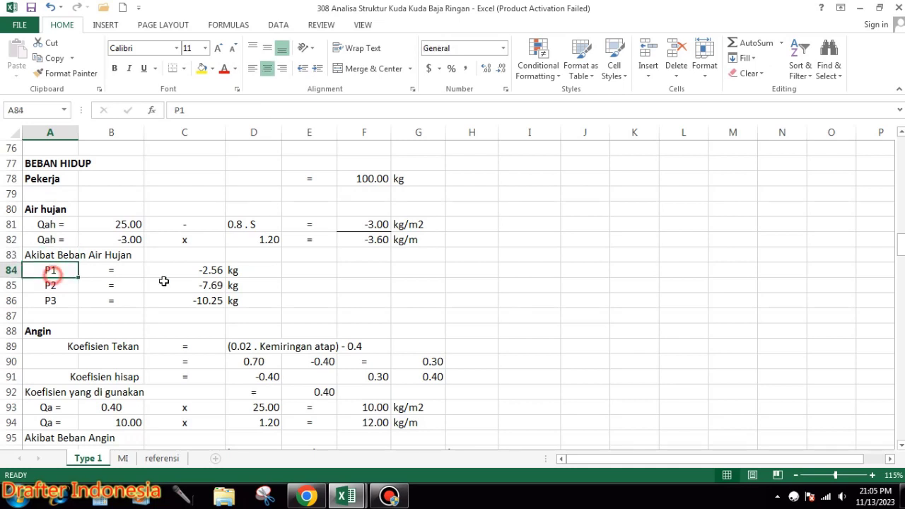
pyautogui.click(206, 269)
pyautogui.click(217, 286)
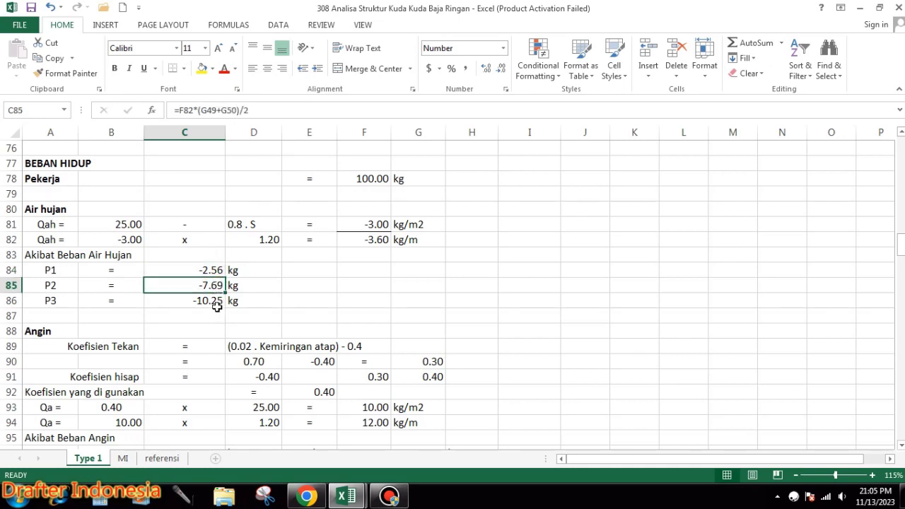
pyautogui.click(216, 303)
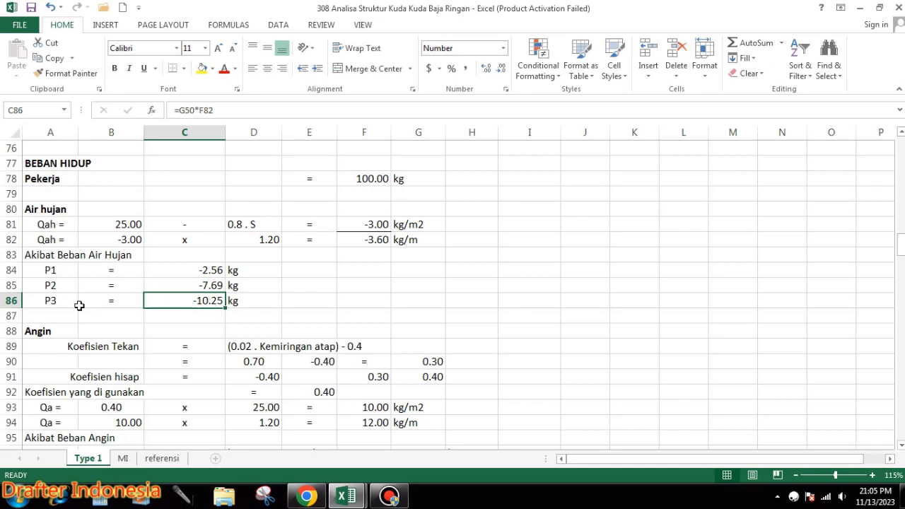
pyautogui.click(219, 266)
pyautogui.click(216, 284)
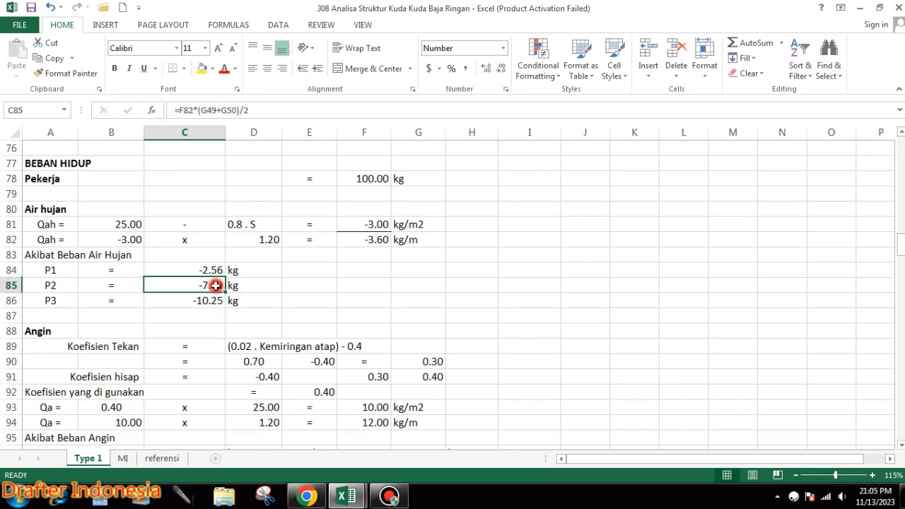
pyautogui.click(216, 301)
pyautogui.scroll(-2, 279, 275)
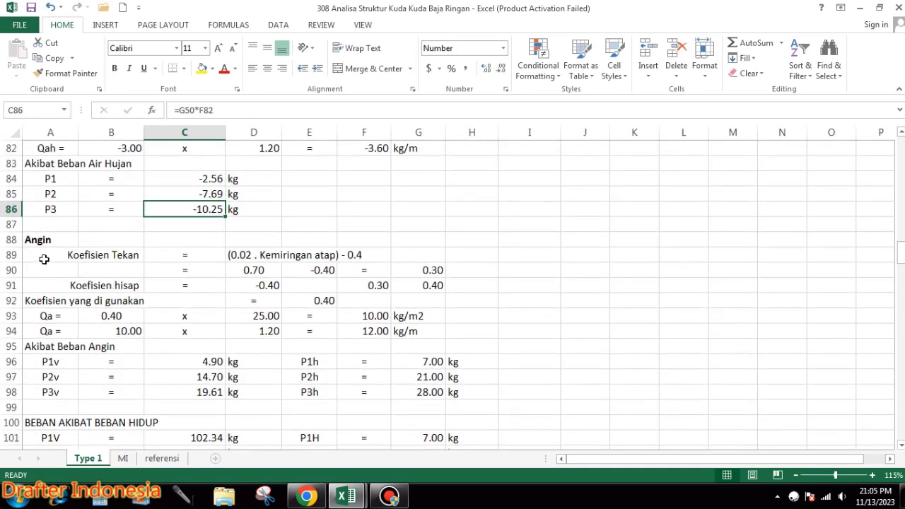
pyautogui.click(129, 255)
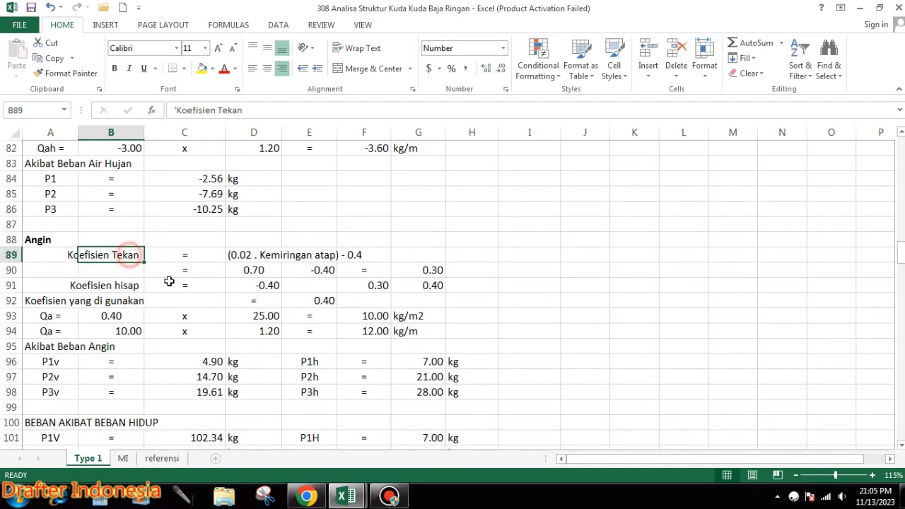
pyautogui.click(243, 256)
pyautogui.click(271, 269)
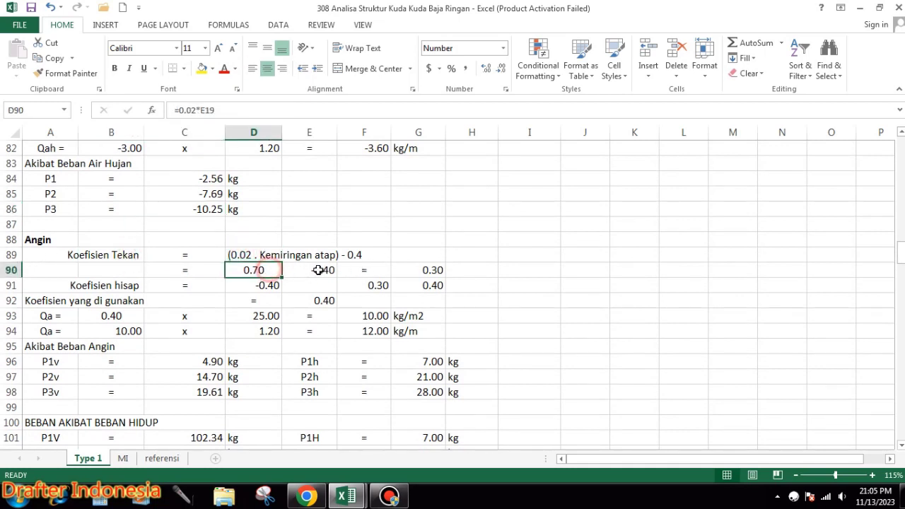
pyautogui.click(318, 270)
pyautogui.click(421, 271)
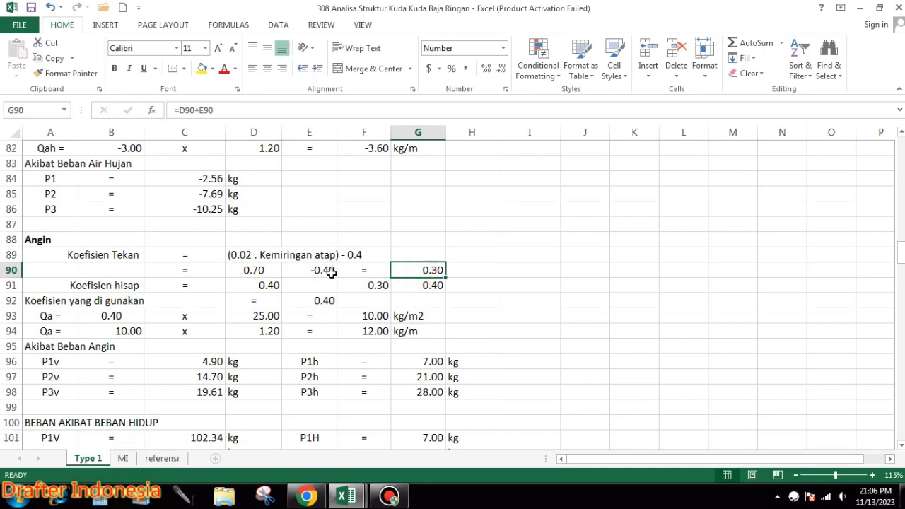
pyautogui.click(265, 286)
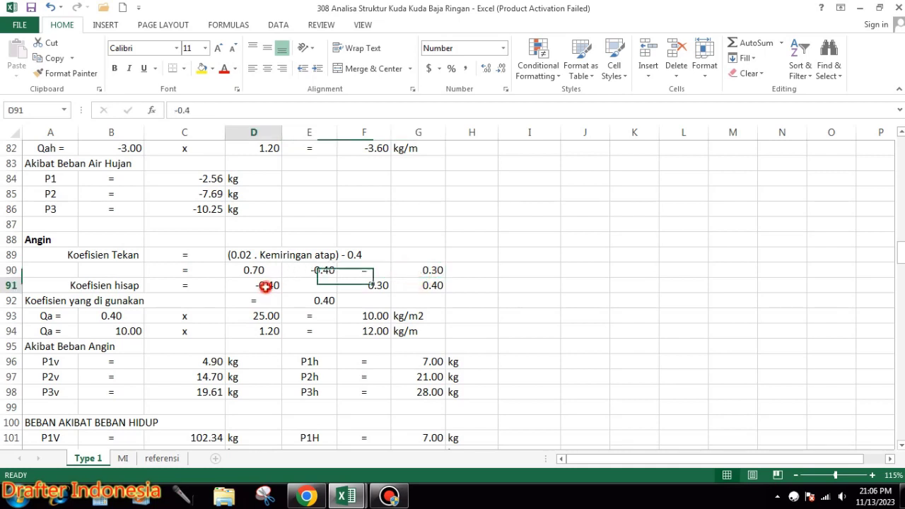
pyautogui.click(332, 285)
pyautogui.click(342, 285)
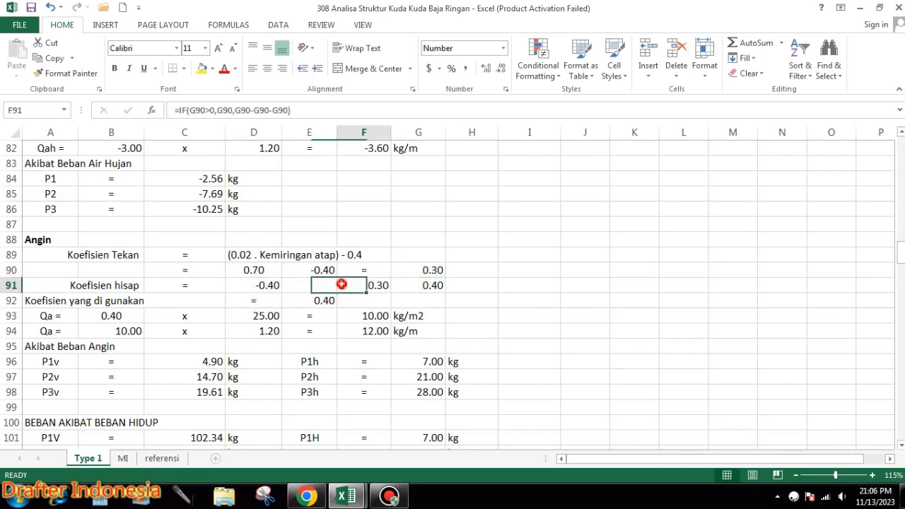
pyautogui.click(436, 287)
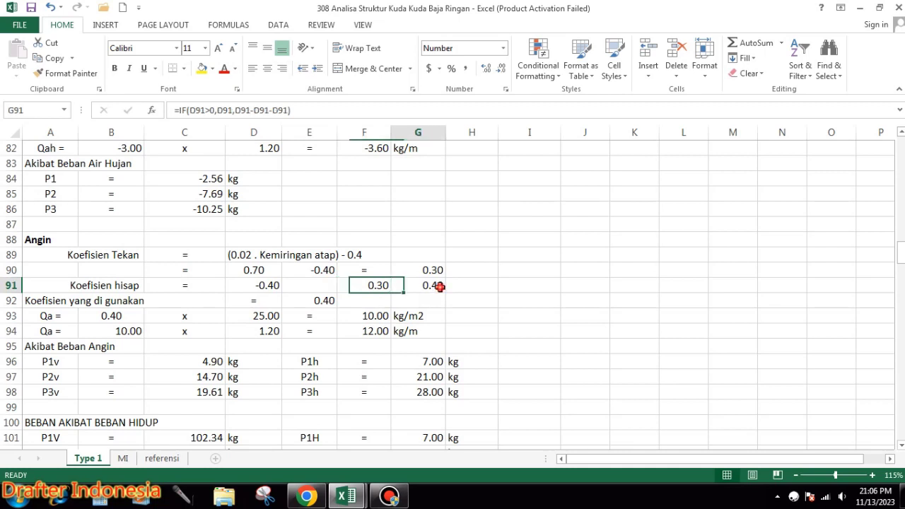
pyautogui.click(260, 304)
pyautogui.click(322, 300)
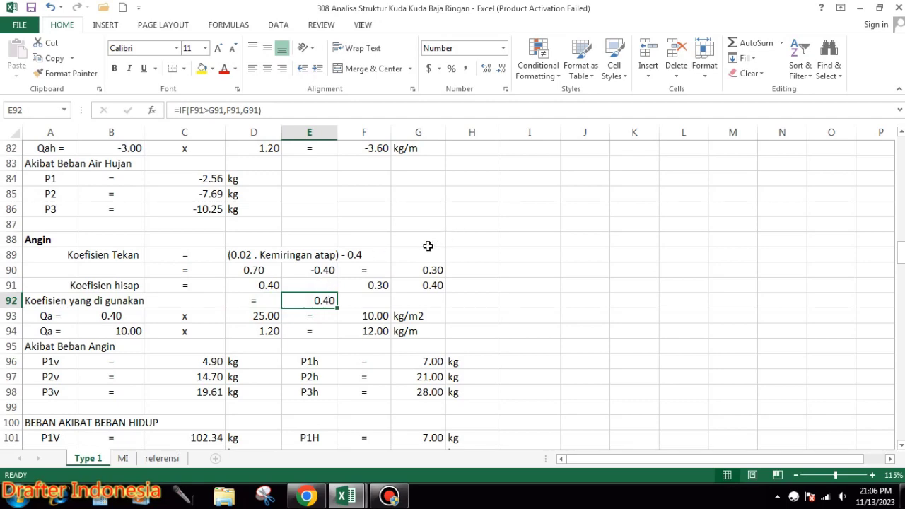
pyautogui.scroll(-2, 198, 328)
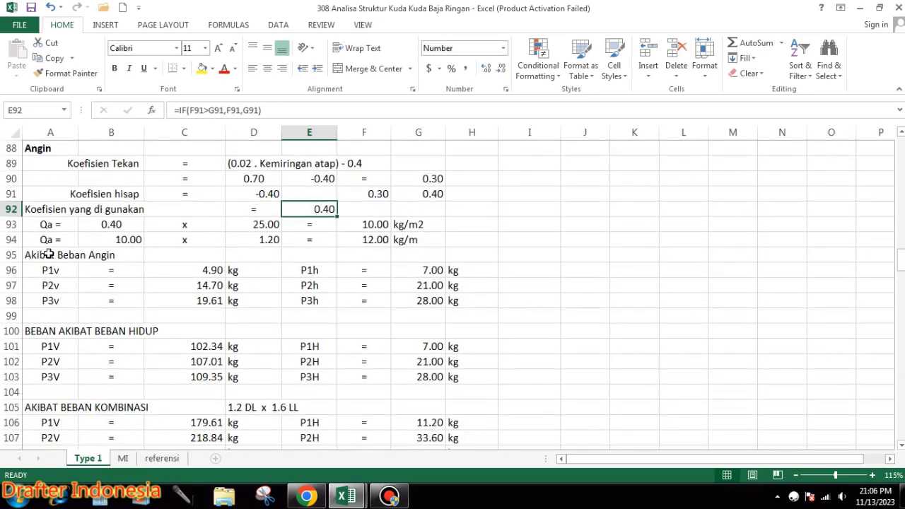
pyautogui.click(123, 224)
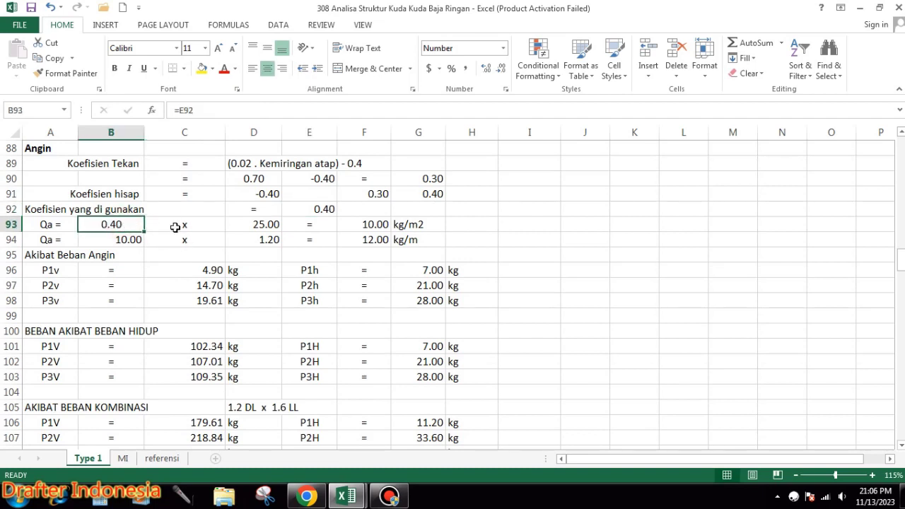
pyautogui.click(257, 225)
pyautogui.click(364, 224)
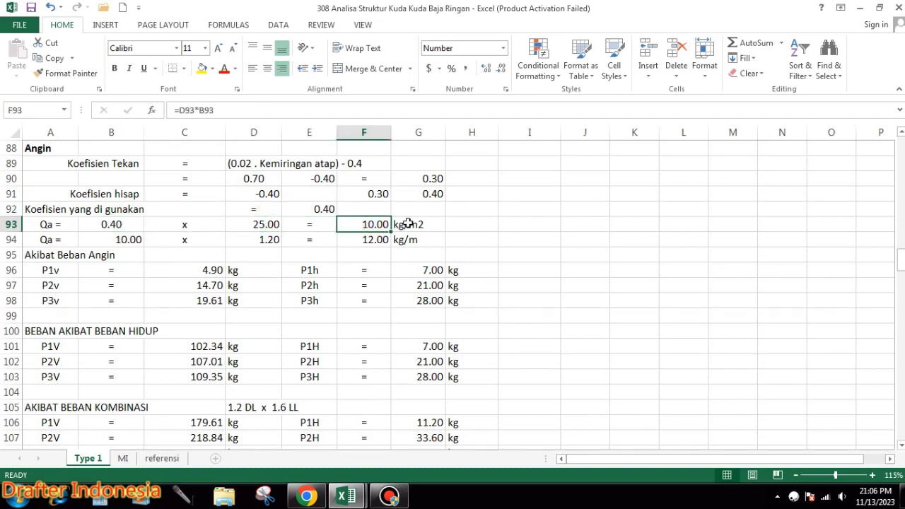
pyautogui.click(409, 223)
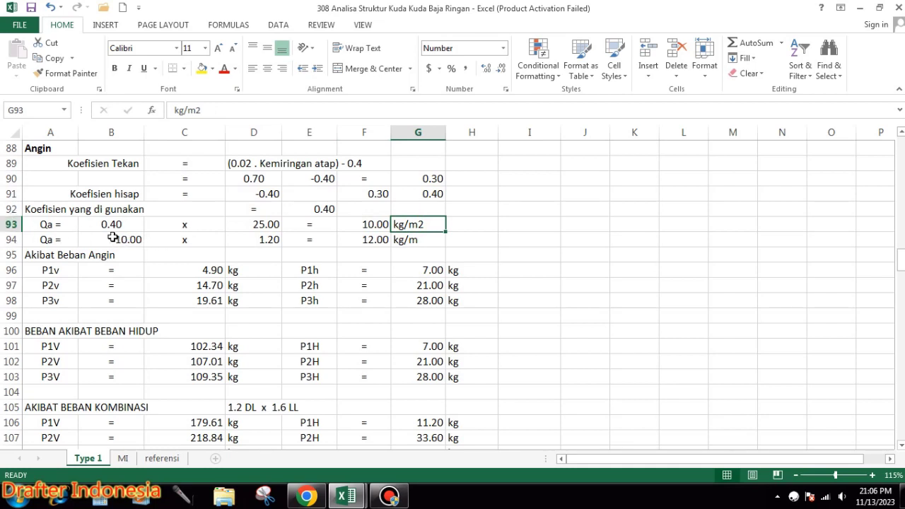
pyautogui.click(113, 240)
pyautogui.click(180, 240)
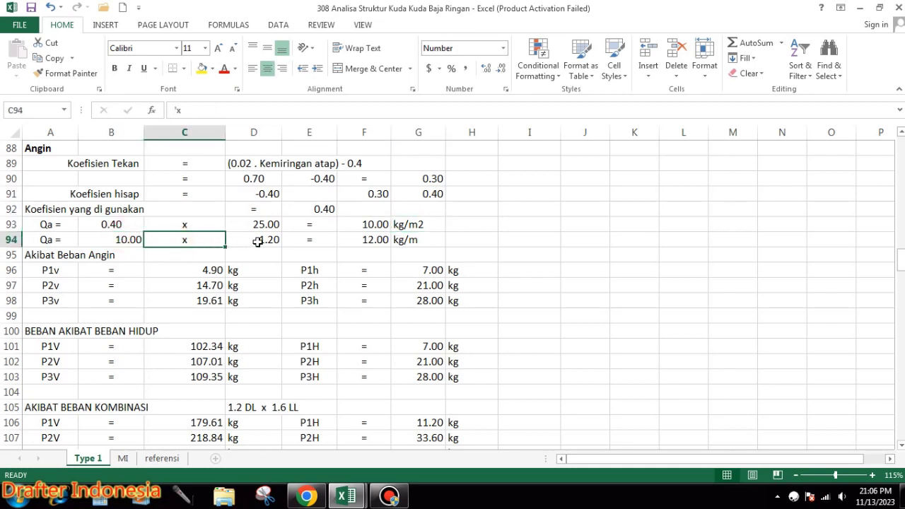
pyautogui.click(258, 240)
pyautogui.click(382, 239)
pyautogui.click(420, 241)
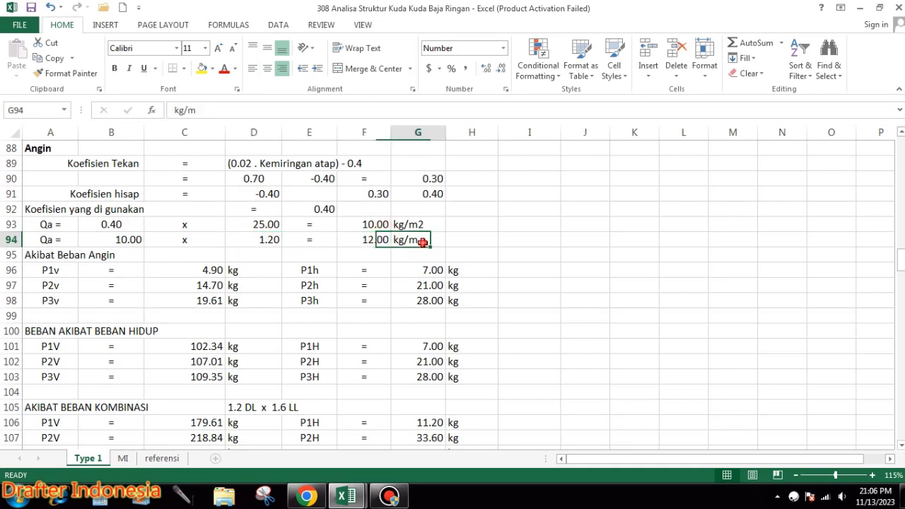
pyautogui.click(203, 269)
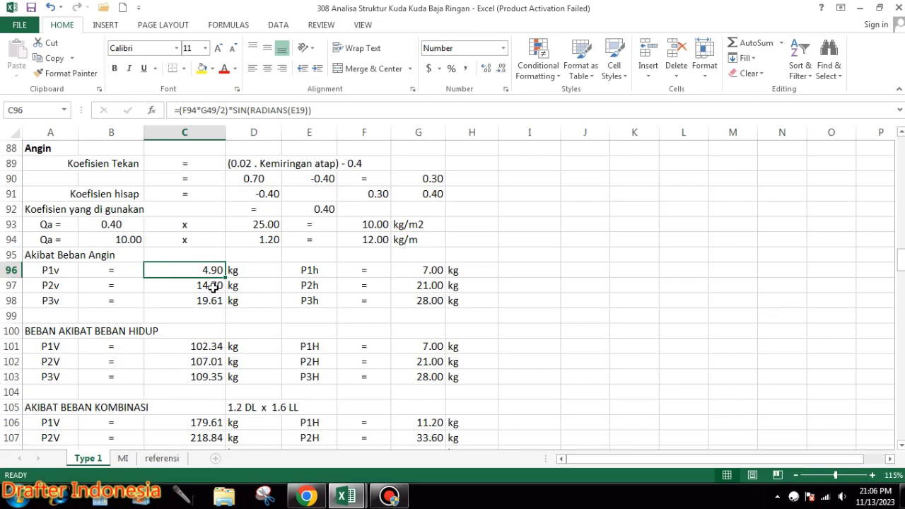
pyautogui.click(213, 287)
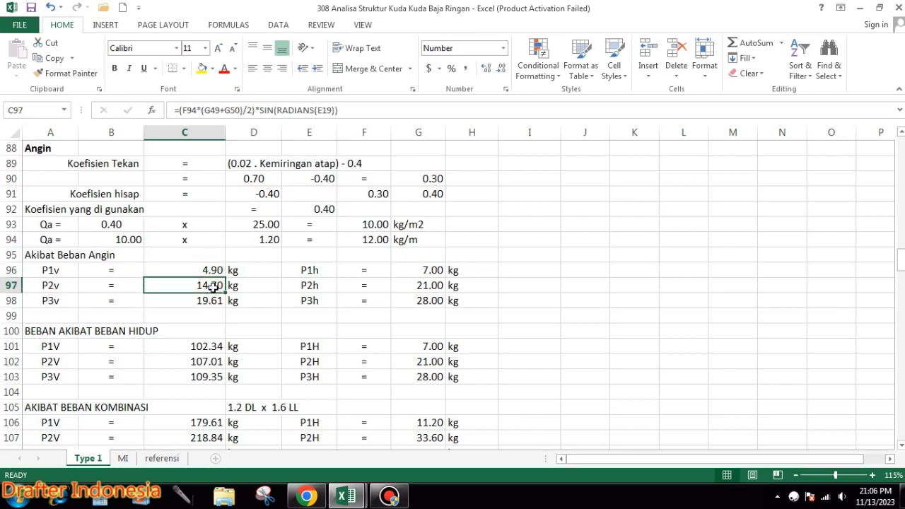
pyautogui.click(213, 302)
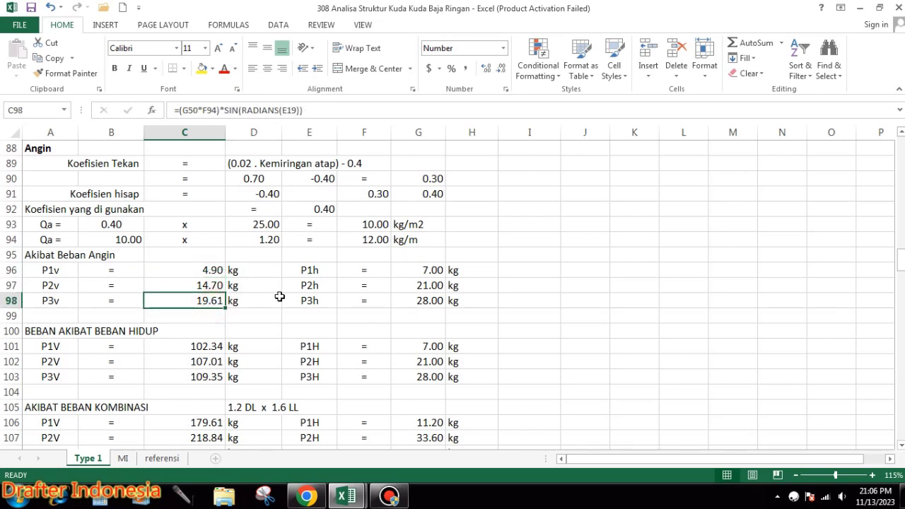
pyautogui.click(428, 270)
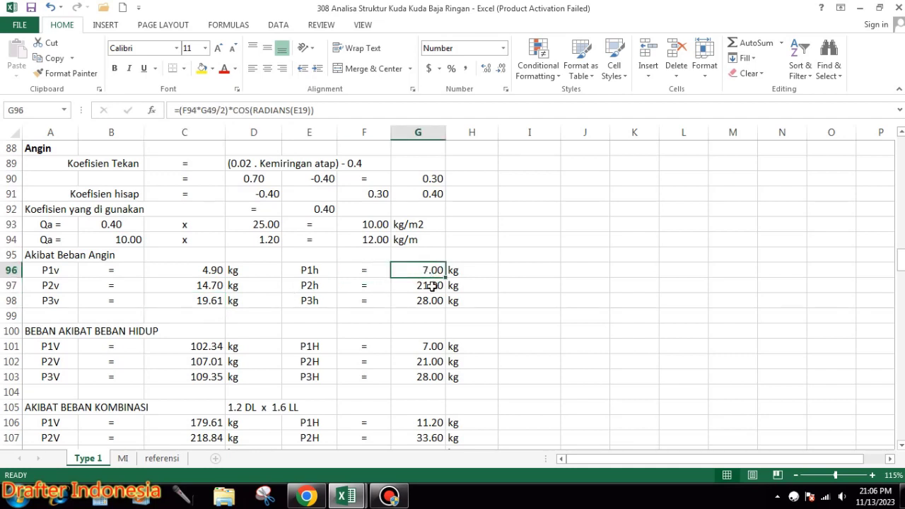
pyautogui.click(432, 285)
pyautogui.click(429, 300)
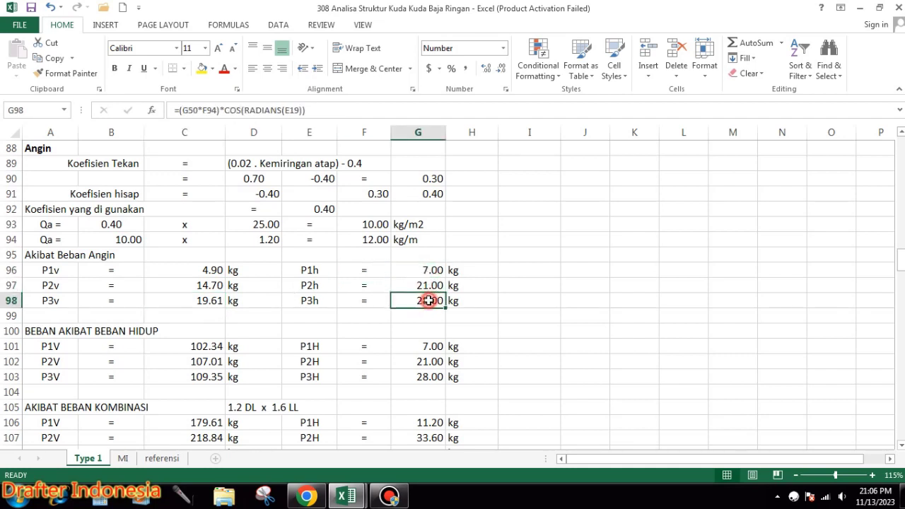
pyautogui.scroll(3, 449, 246)
pyautogui.scroll(9, 449, 246)
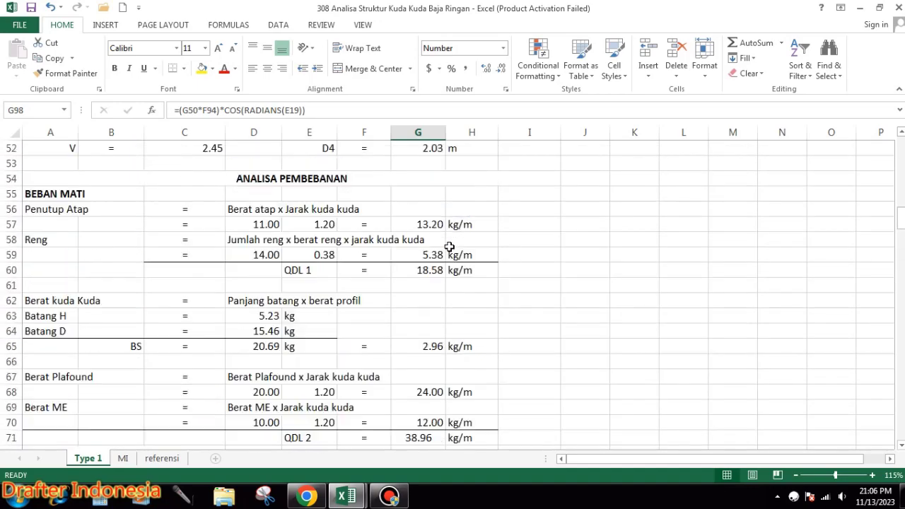
pyautogui.scroll(6, 449, 246)
pyautogui.scroll(5, 449, 246)
pyautogui.scroll(5, 448, 246)
pyautogui.scroll(1, 449, 246)
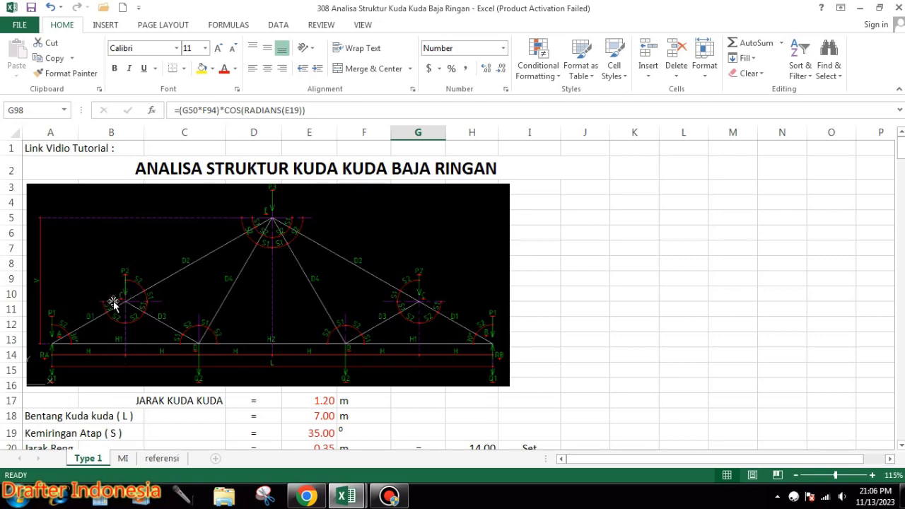
pyautogui.scroll(-6, 335, 265)
pyautogui.scroll(-6, 335, 263)
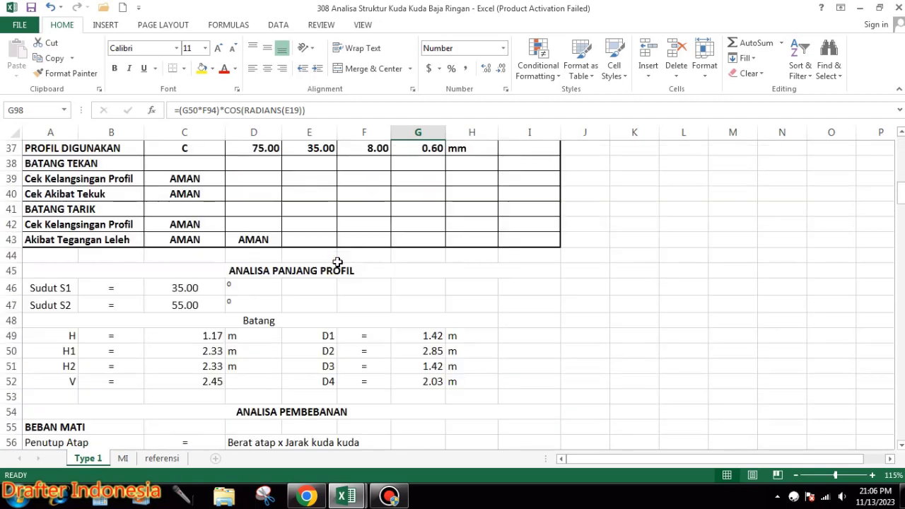
pyautogui.scroll(-4, 321, 263)
pyautogui.scroll(-3, 332, 258)
pyautogui.scroll(-3, 344, 254)
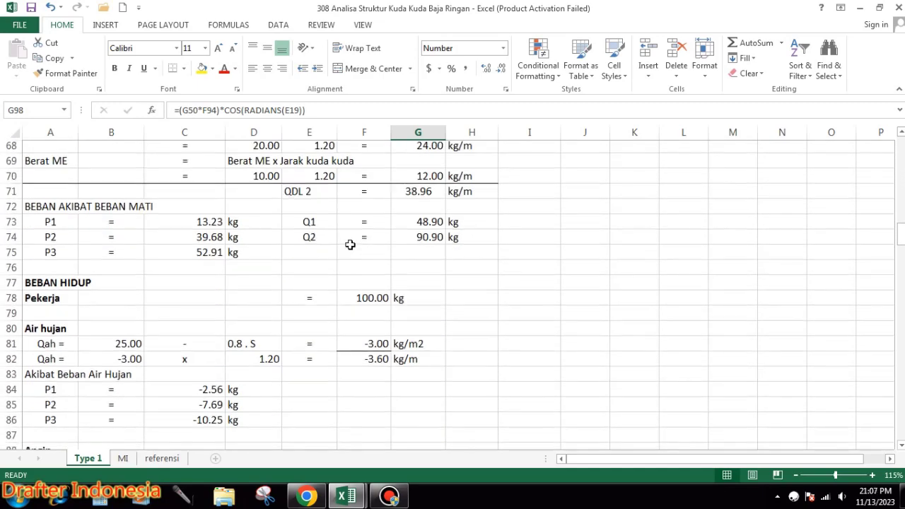
pyautogui.scroll(-2, 351, 245)
pyautogui.scroll(-1, 355, 246)
pyautogui.scroll(-2, 355, 245)
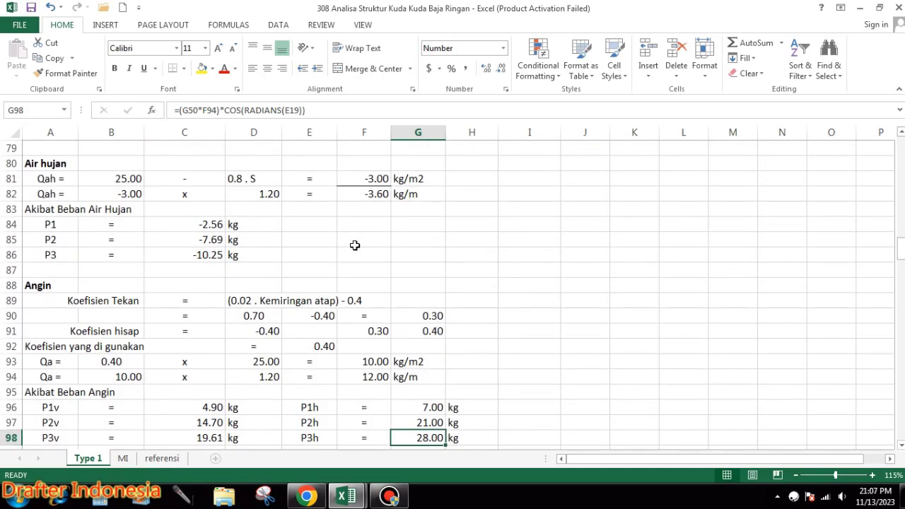
pyautogui.scroll(-3, 355, 245)
pyautogui.scroll(-1, 350, 246)
pyautogui.scroll(-3, 350, 246)
pyautogui.scroll(2, 350, 246)
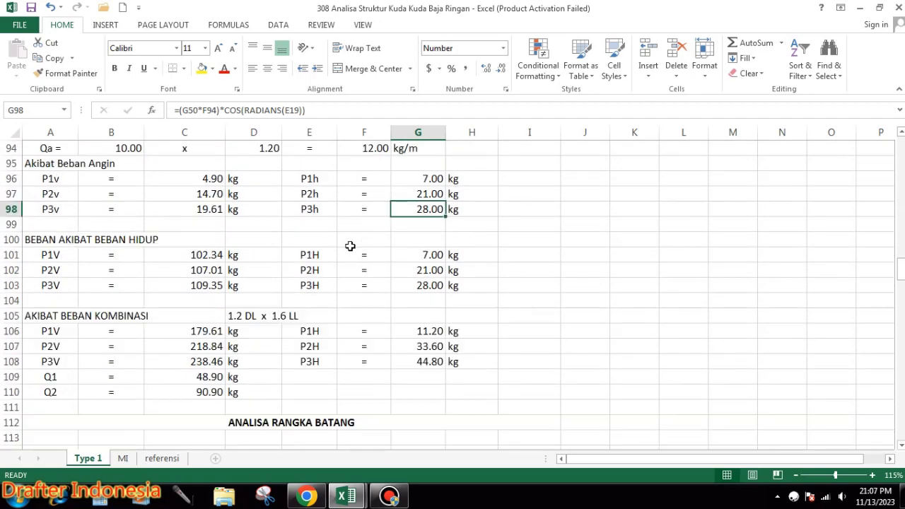
pyautogui.scroll(1, 349, 246)
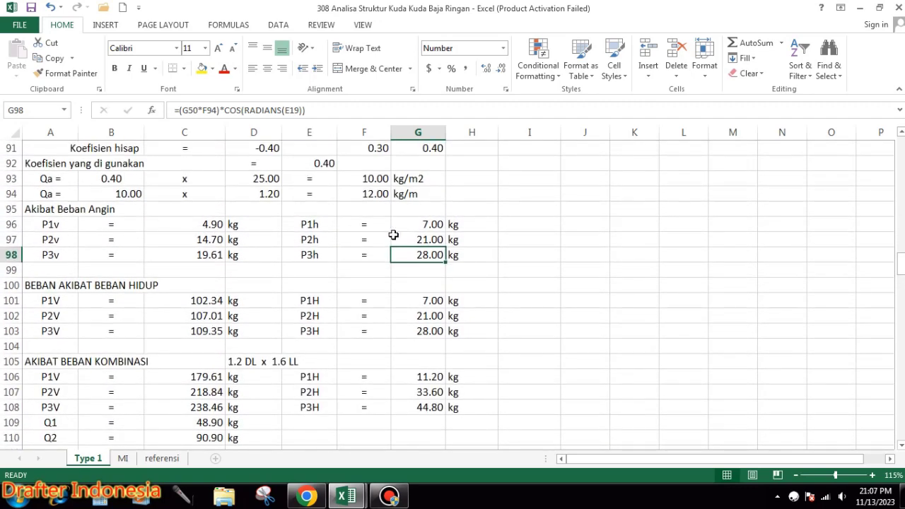
pyautogui.click(64, 300)
pyautogui.click(215, 300)
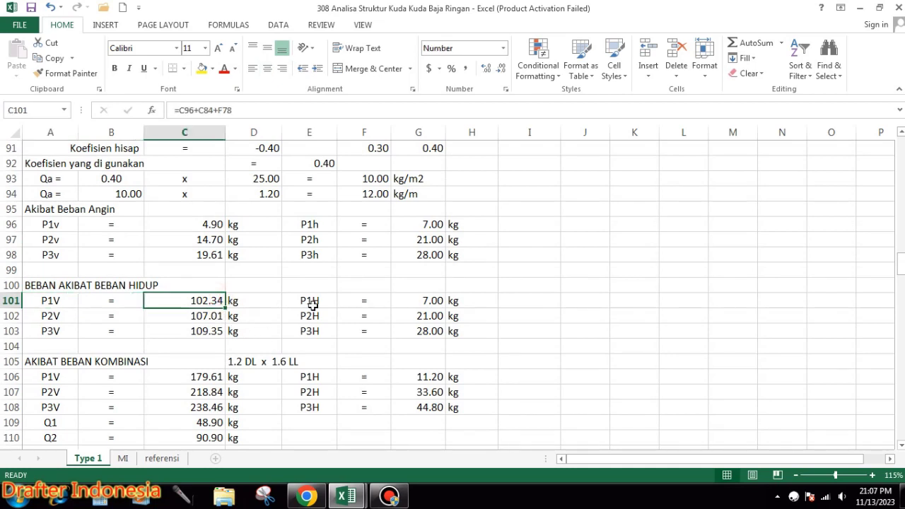
pyautogui.click(205, 316)
pyautogui.click(203, 332)
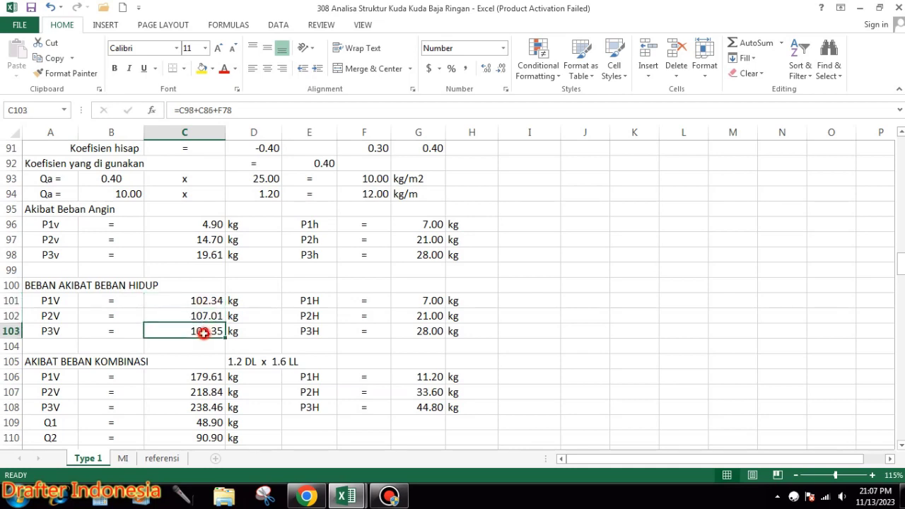
pyautogui.click(263, 299)
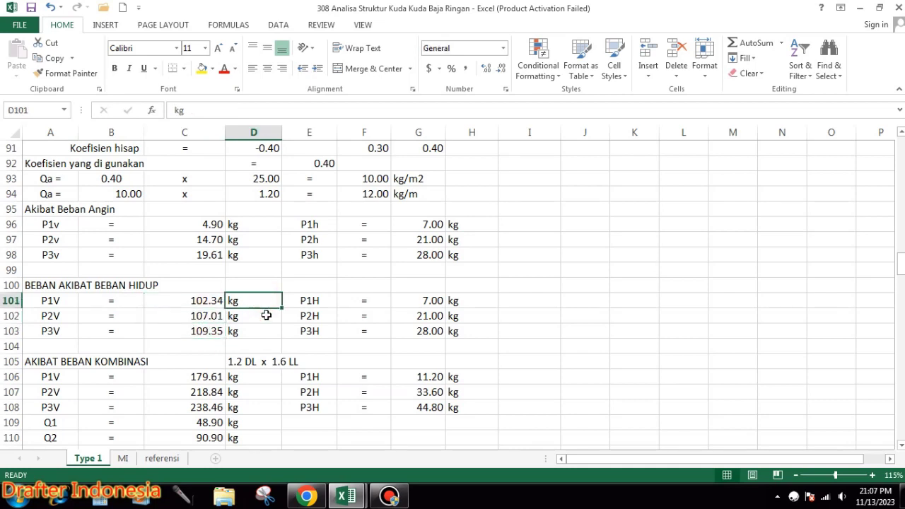
pyautogui.click(264, 317)
pyautogui.click(262, 331)
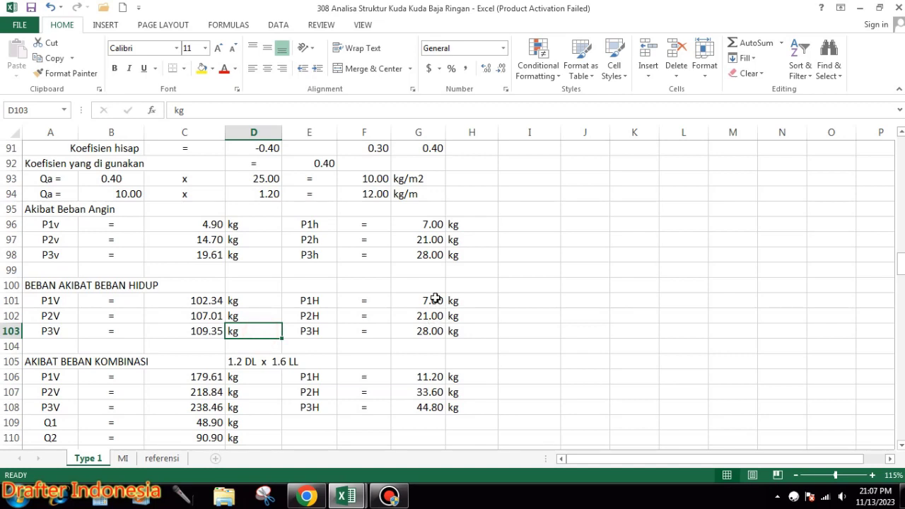
pyautogui.click(434, 300)
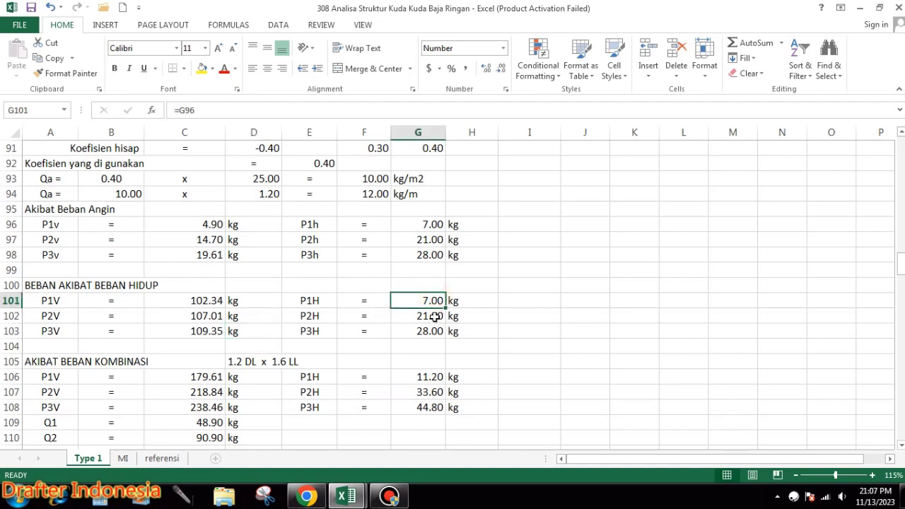
pyautogui.click(432, 317)
pyautogui.click(428, 332)
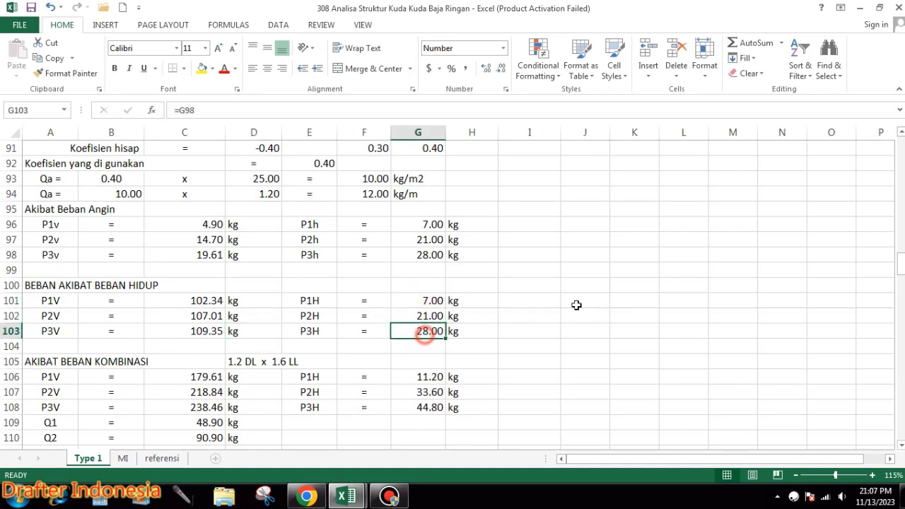
pyautogui.click(472, 300)
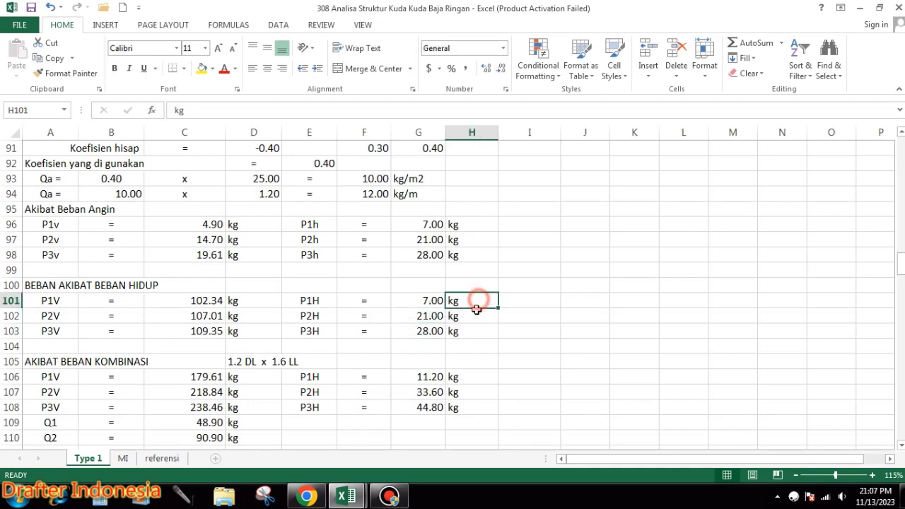
pyautogui.click(475, 316)
pyautogui.click(476, 332)
pyautogui.scroll(-3, 499, 275)
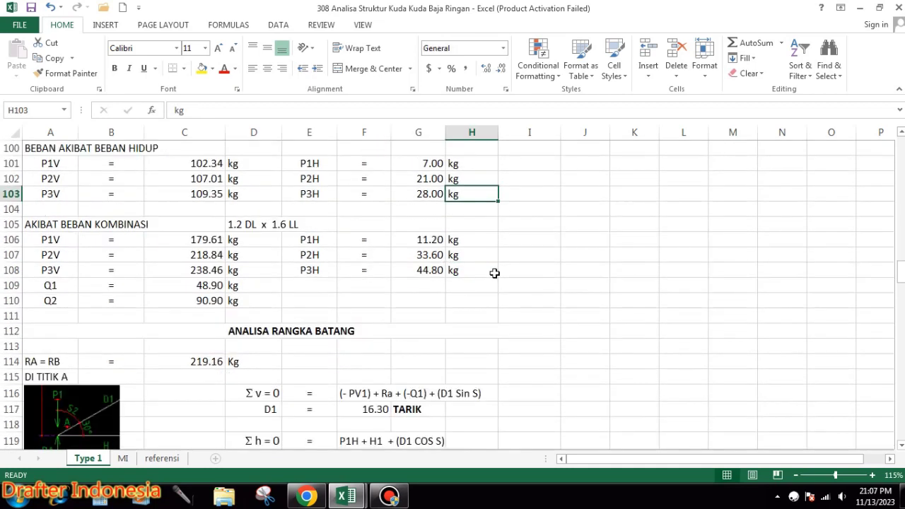
pyautogui.click(253, 224)
pyautogui.scroll(3, 485, 247)
pyautogui.scroll(1, 485, 246)
pyautogui.scroll(-4, 485, 246)
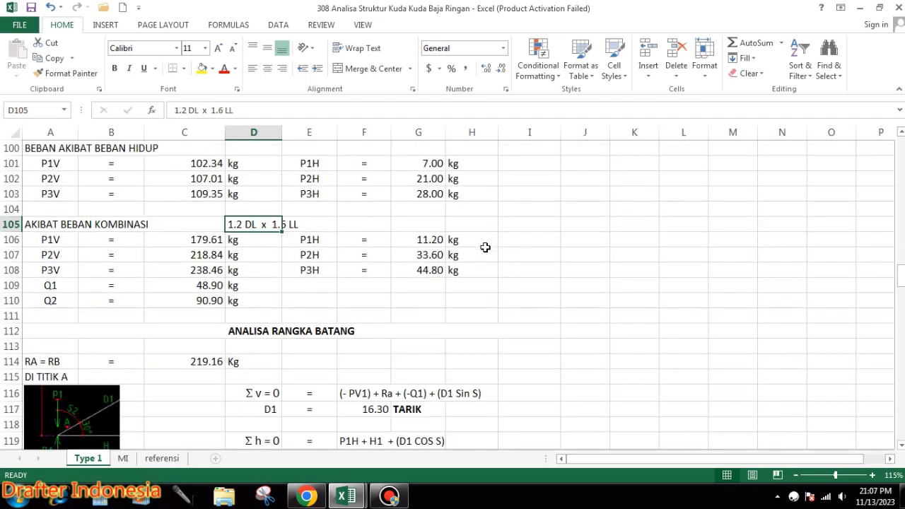
pyautogui.click(193, 241)
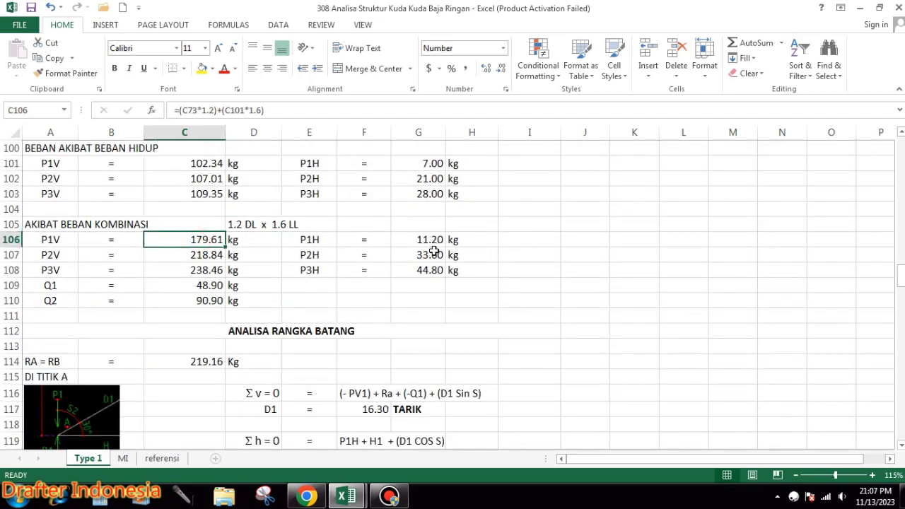
pyautogui.click(210, 255)
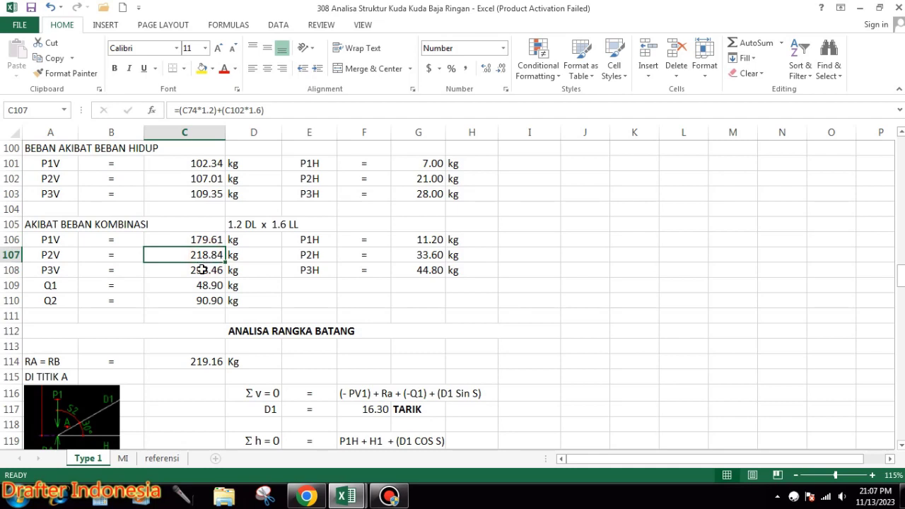
pyautogui.click(202, 270)
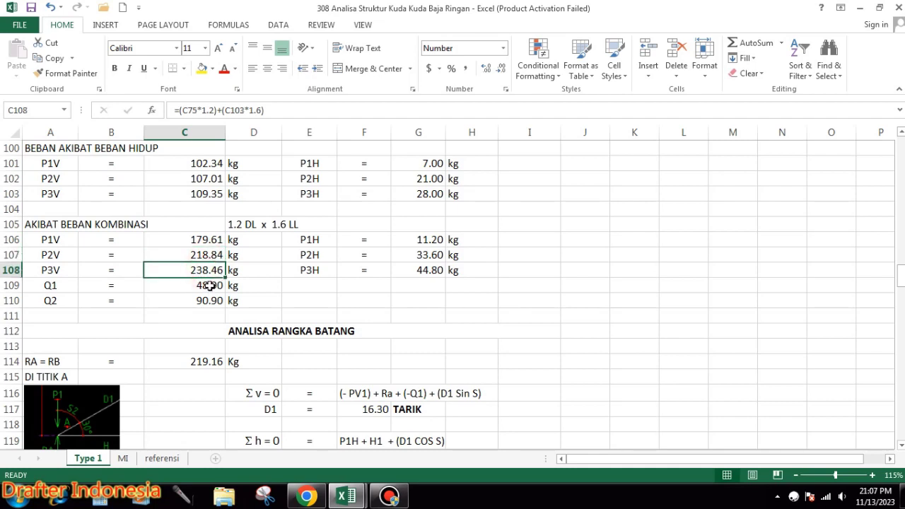
pyautogui.click(210, 285)
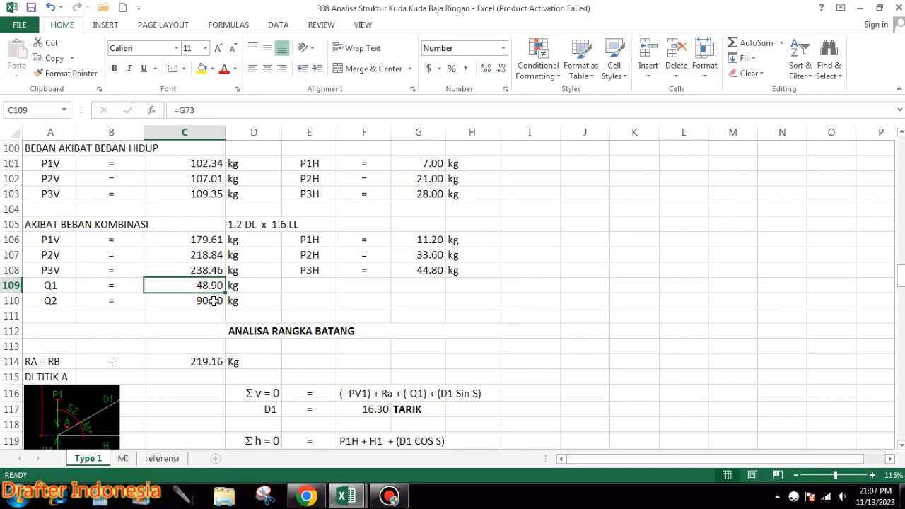
pyautogui.click(214, 300)
pyautogui.click(429, 240)
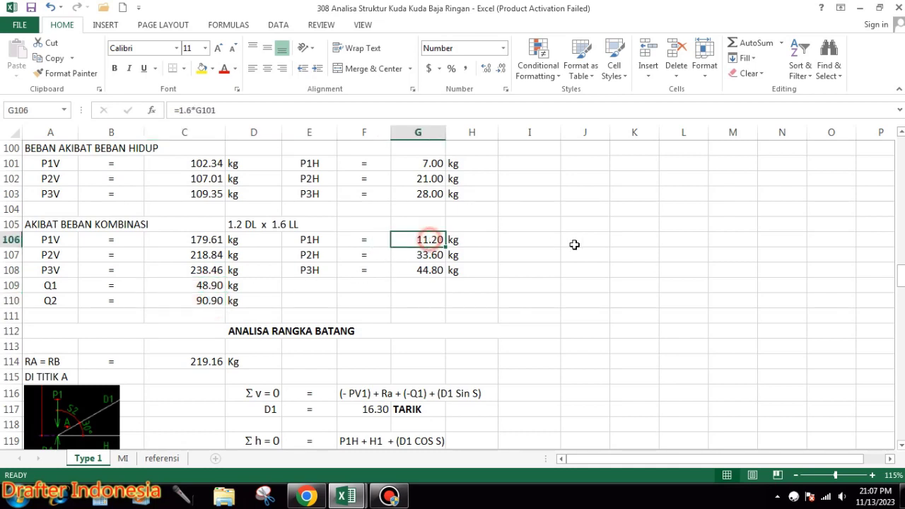
pyautogui.click(430, 257)
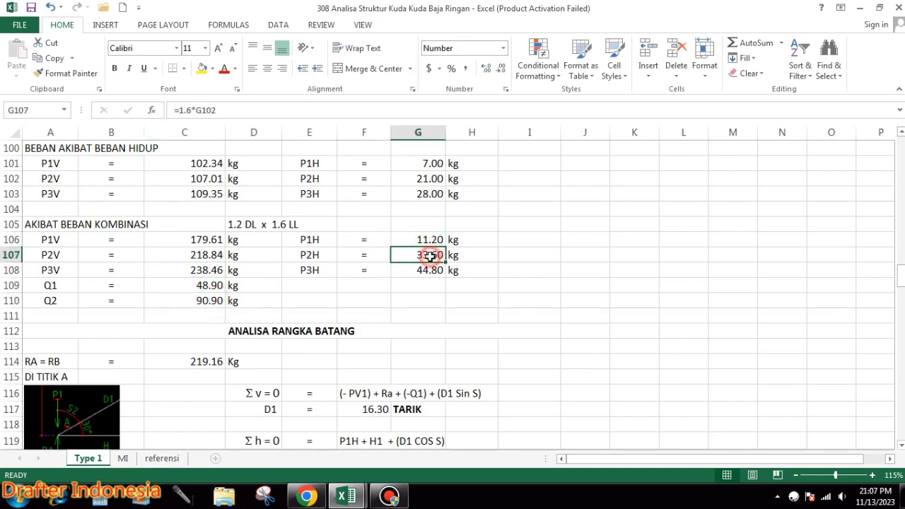
pyautogui.click(431, 268)
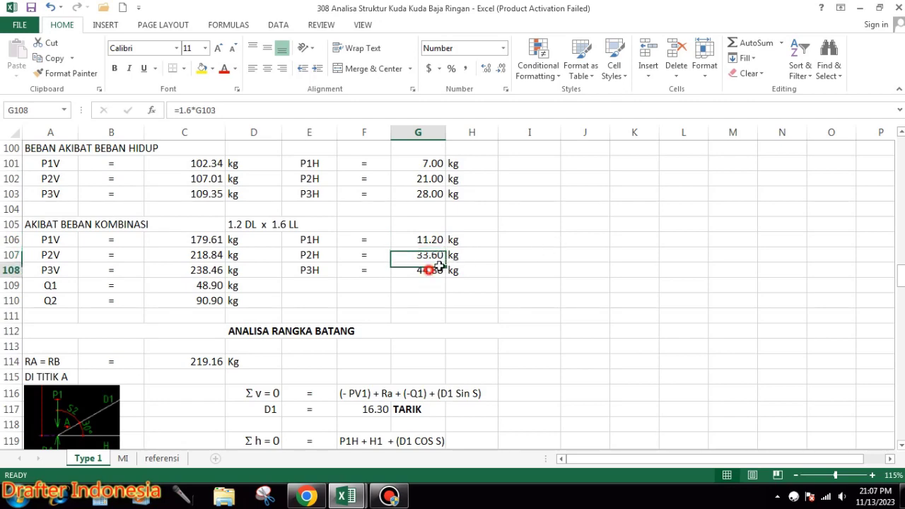
pyautogui.scroll(-3, 559, 232)
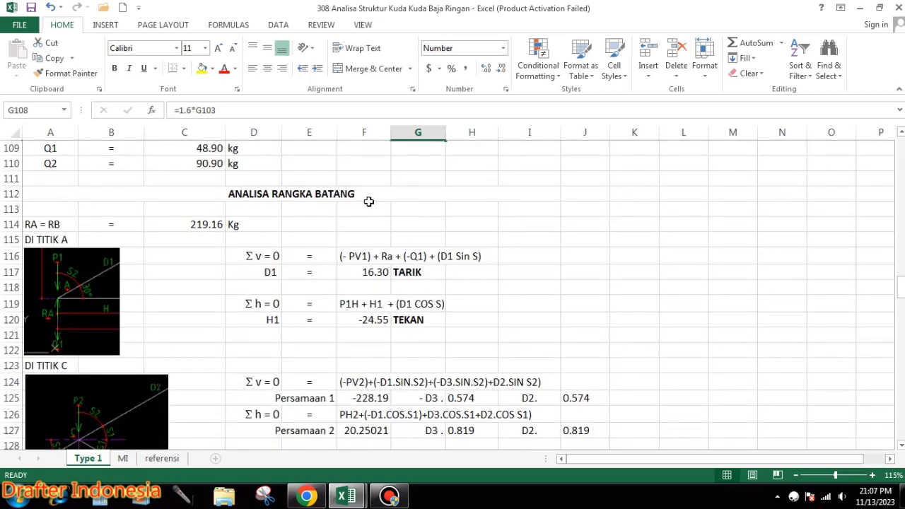
pyautogui.click(361, 193)
pyautogui.scroll(2, 404, 196)
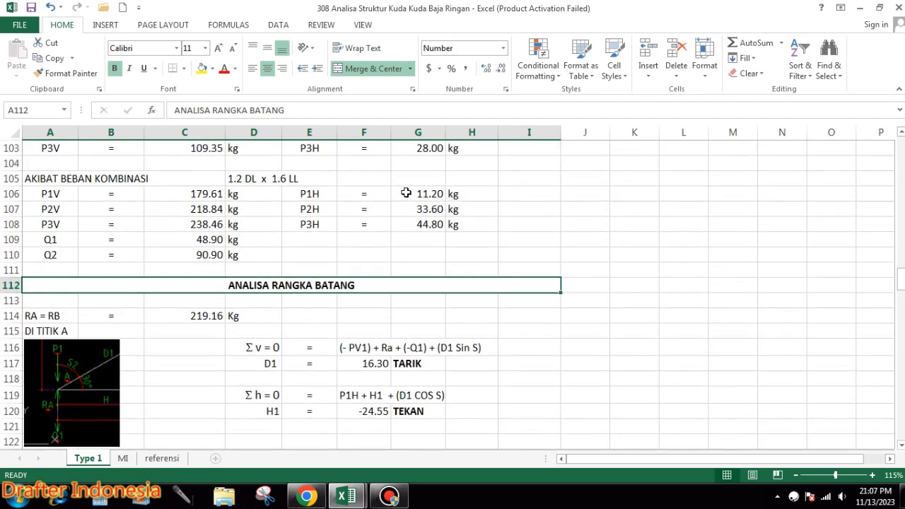
pyautogui.scroll(-2, 403, 191)
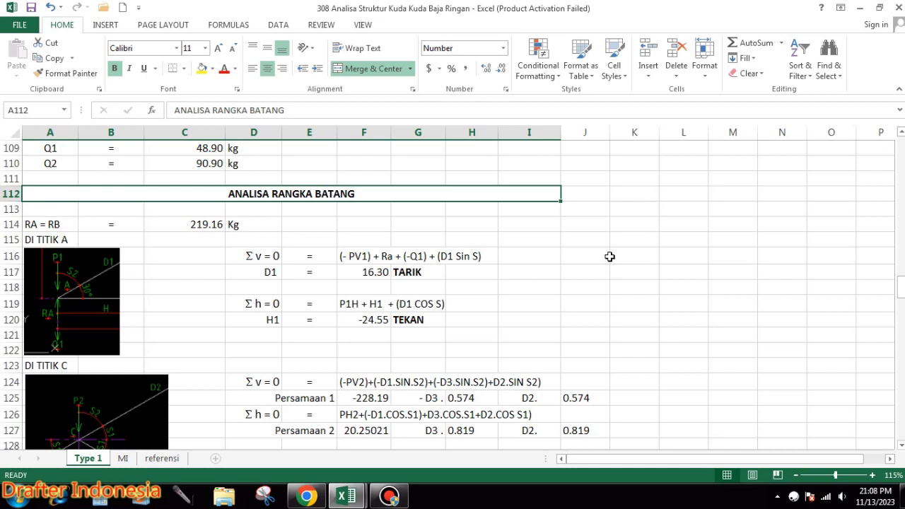
pyautogui.click(65, 224)
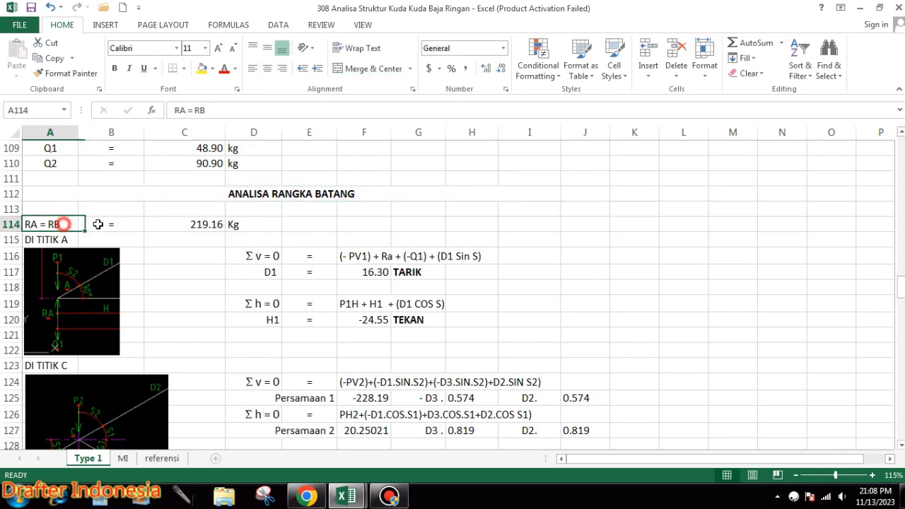
pyautogui.click(211, 224)
pyautogui.click(253, 224)
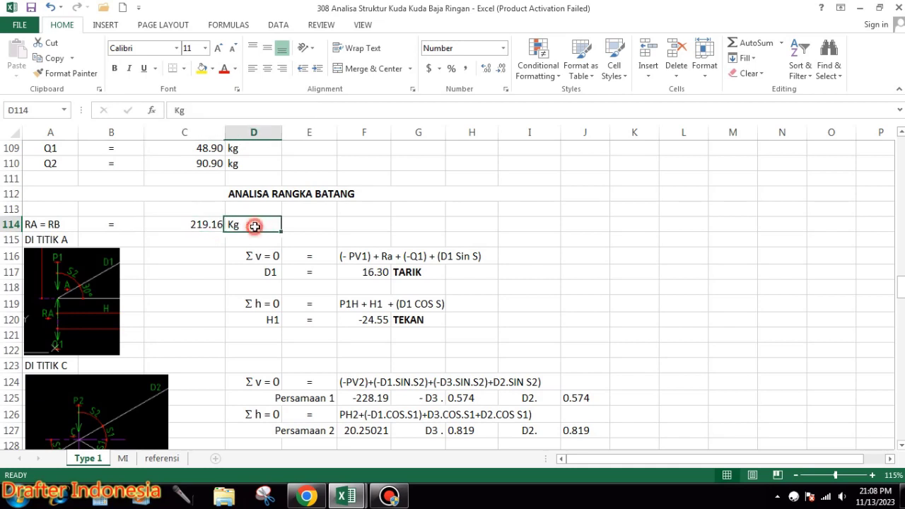
pyautogui.scroll(-1, 361, 192)
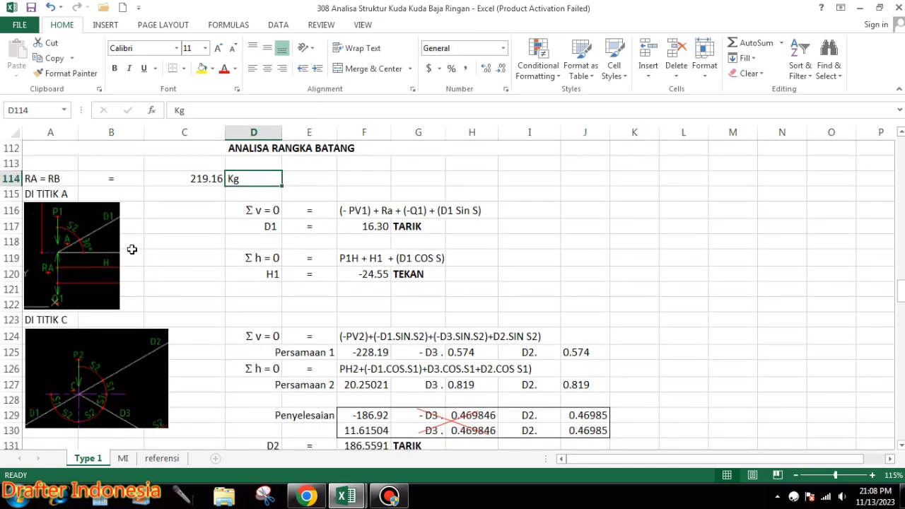
pyautogui.click(269, 210)
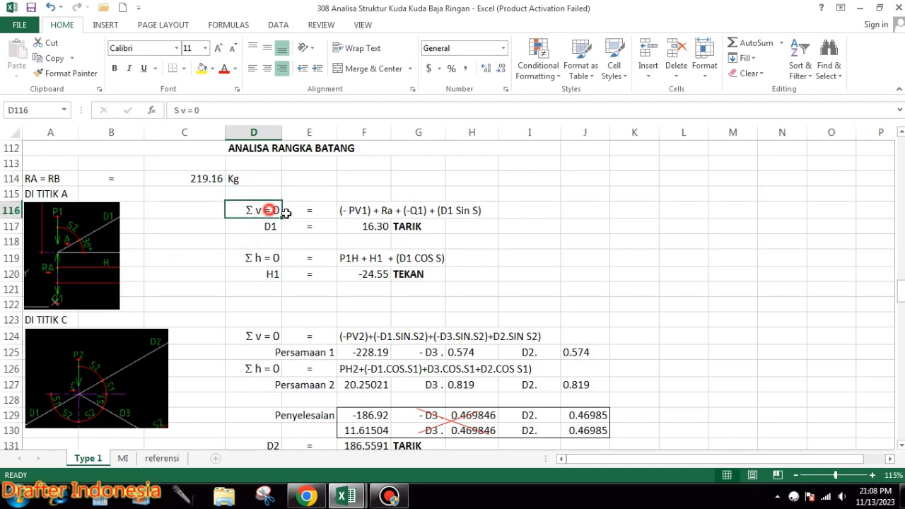
pyautogui.click(360, 210)
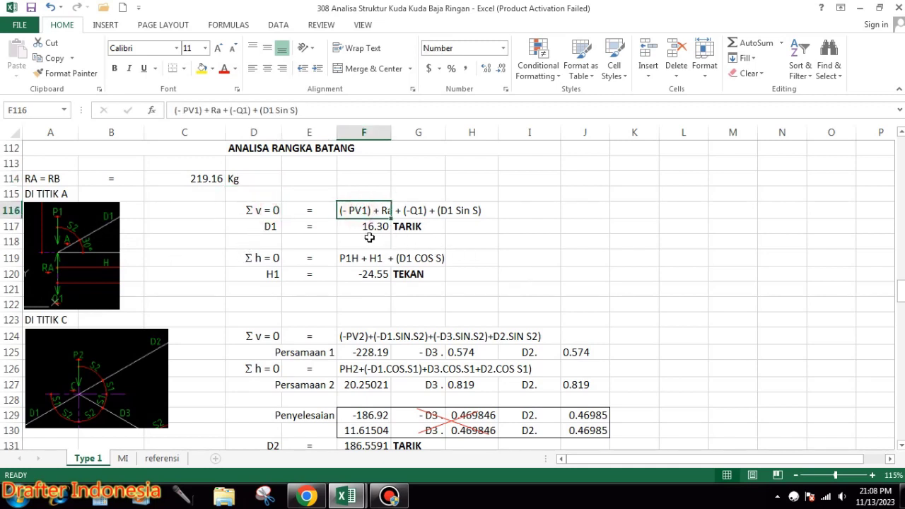
pyautogui.click(277, 223)
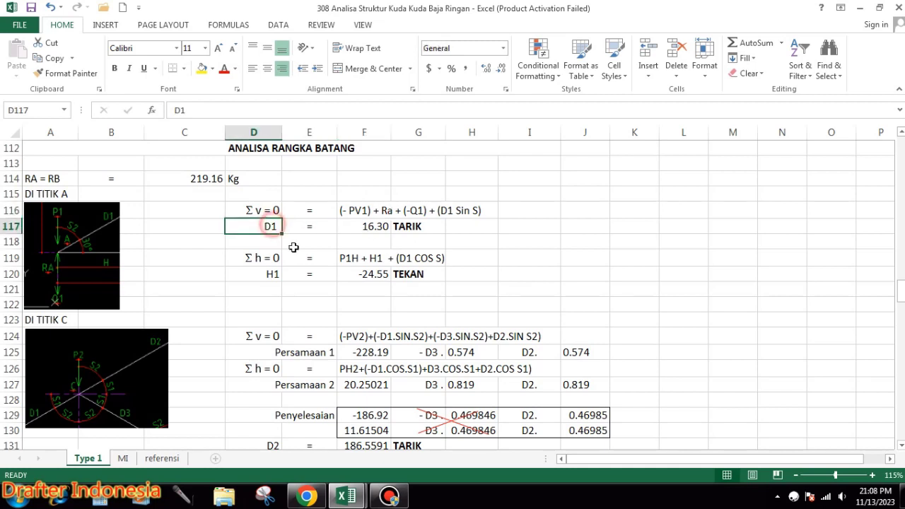
pyautogui.click(377, 224)
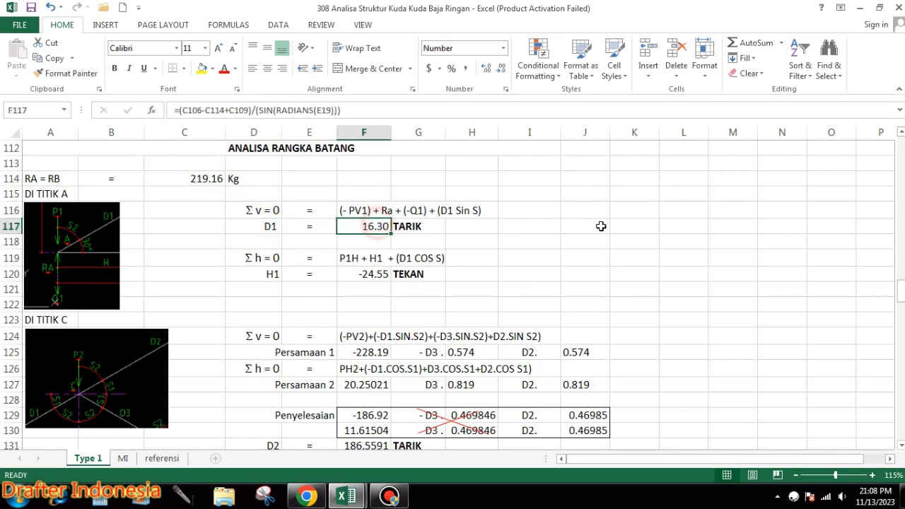
pyautogui.click(438, 224)
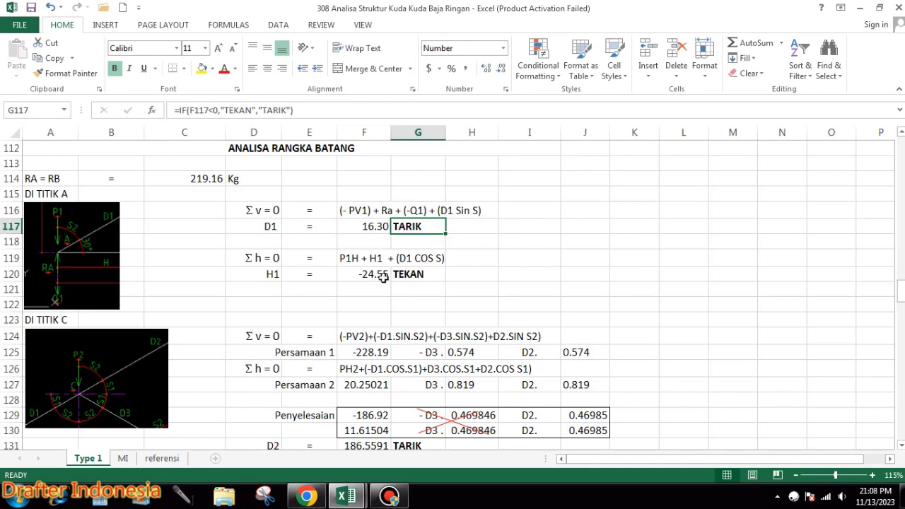
pyautogui.click(260, 260)
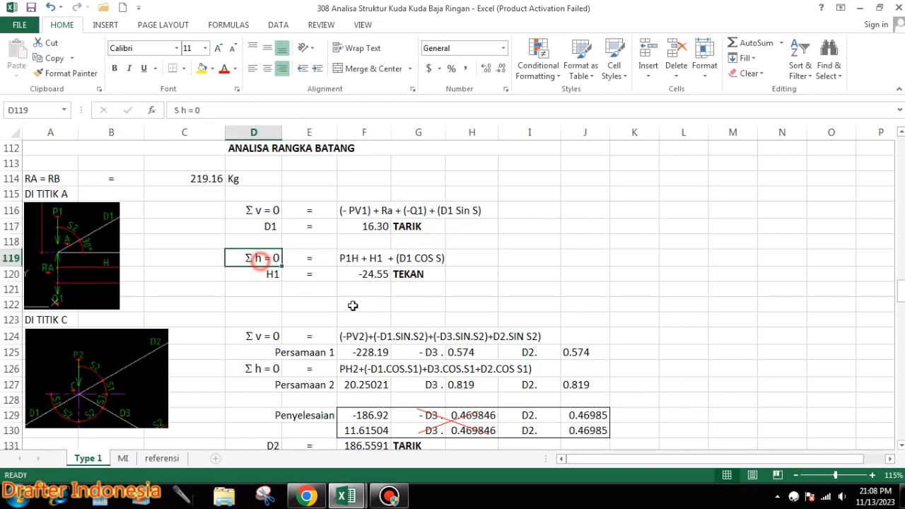
pyautogui.click(356, 259)
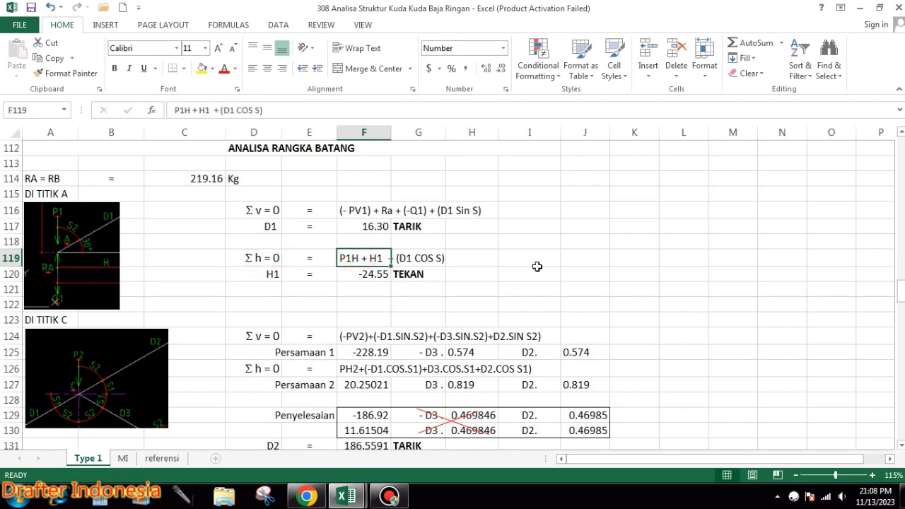
pyautogui.click(261, 274)
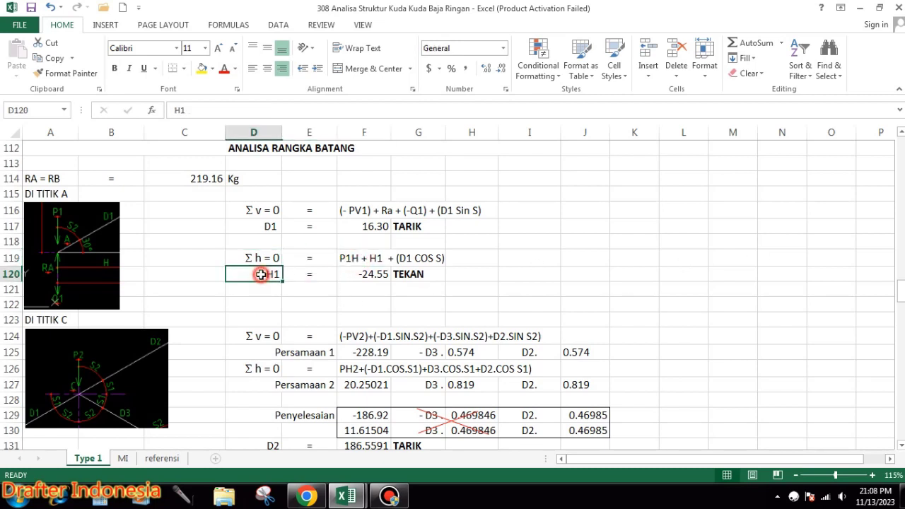
pyautogui.click(374, 275)
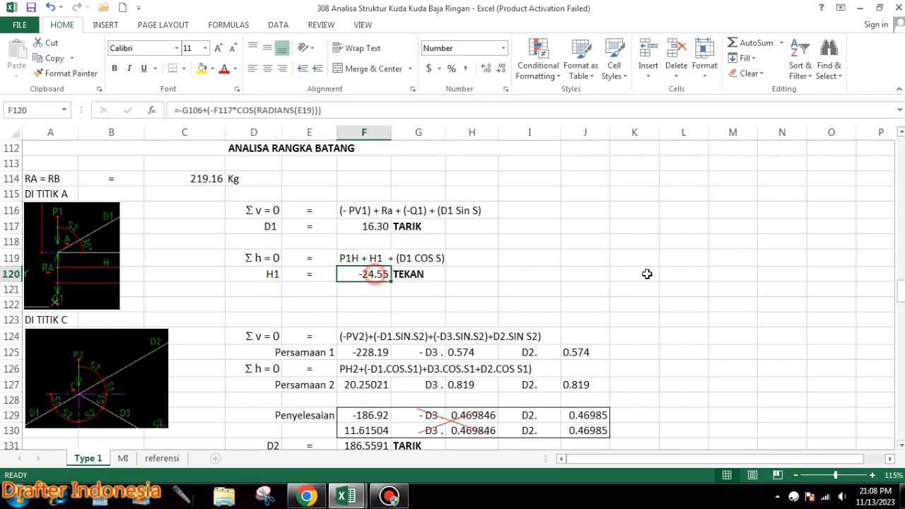
pyautogui.click(432, 273)
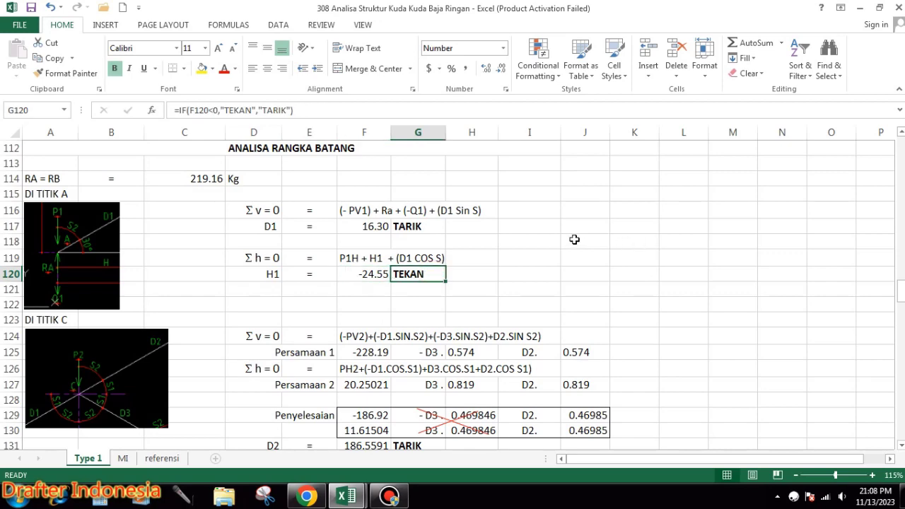
pyautogui.scroll(-2, 507, 231)
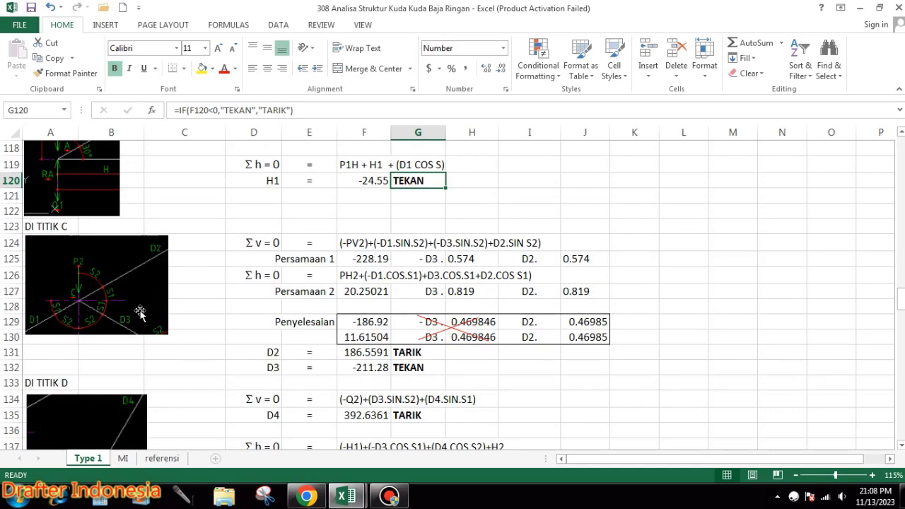
pyautogui.scroll(7, 145, 311)
pyautogui.scroll(11, 148, 309)
pyautogui.scroll(14, 148, 309)
pyautogui.scroll(6, 149, 307)
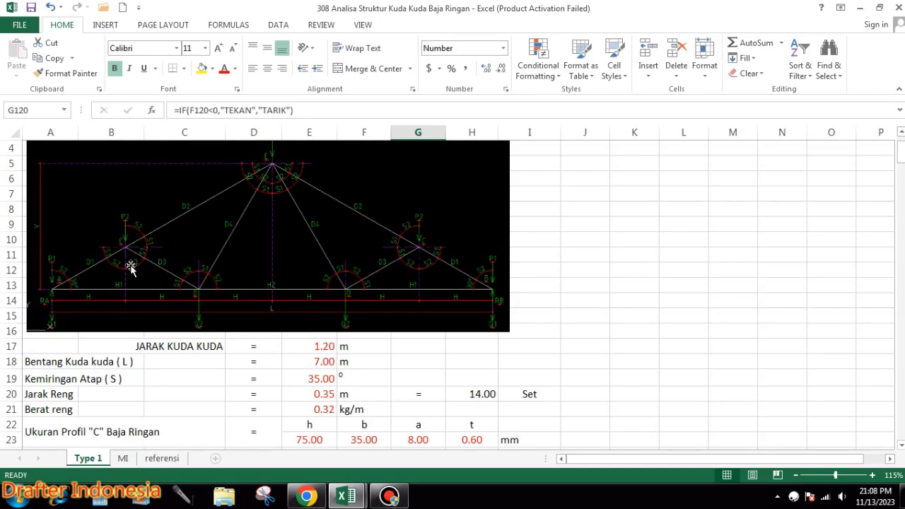
pyautogui.scroll(-12, 414, 248)
pyautogui.scroll(-5, 343, 248)
pyautogui.scroll(-12, 328, 257)
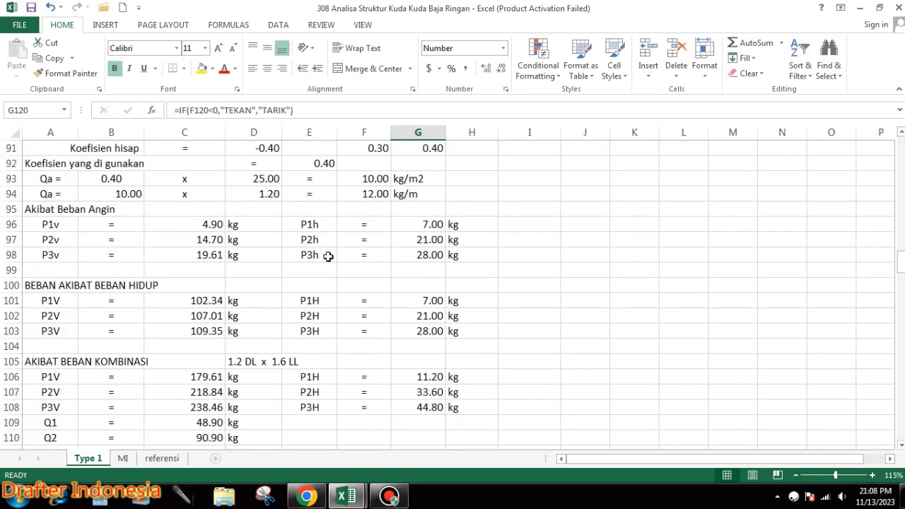
pyautogui.scroll(-5, 328, 257)
pyautogui.scroll(-6, 324, 258)
pyautogui.scroll(2, 260, 252)
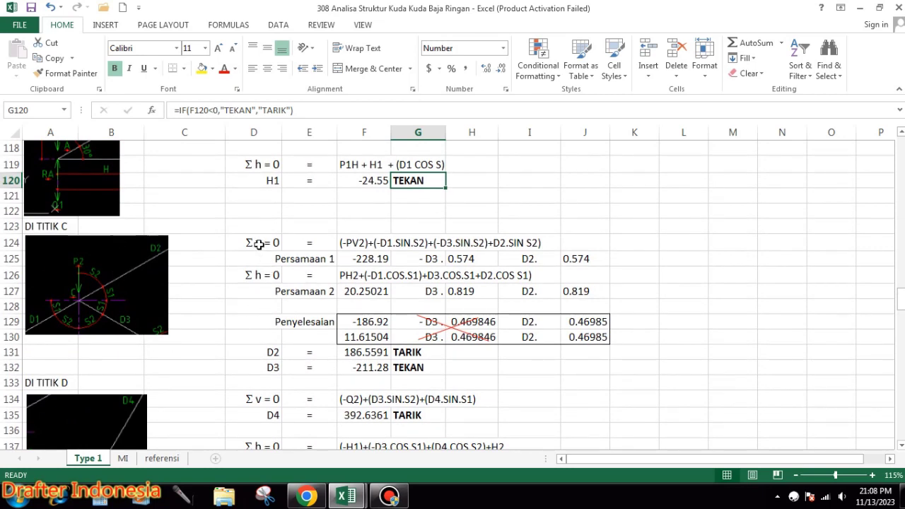
pyautogui.click(260, 244)
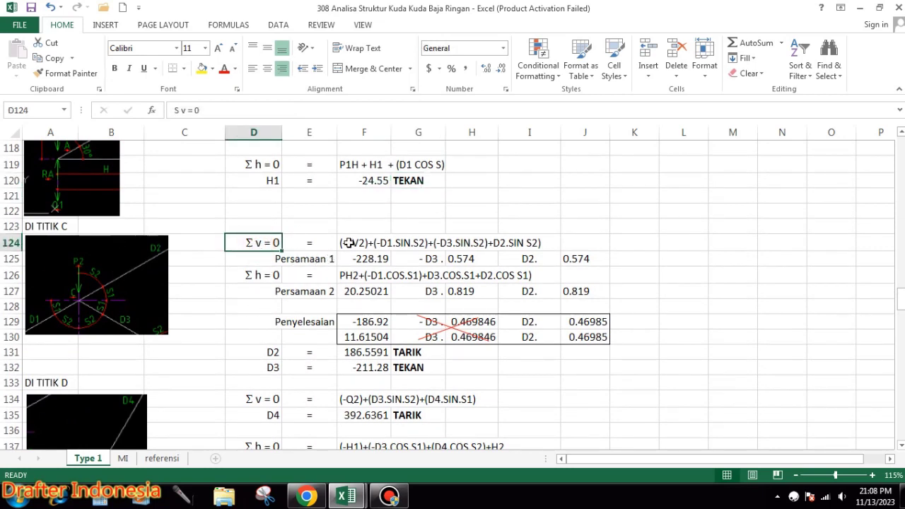
pyautogui.click(349, 243)
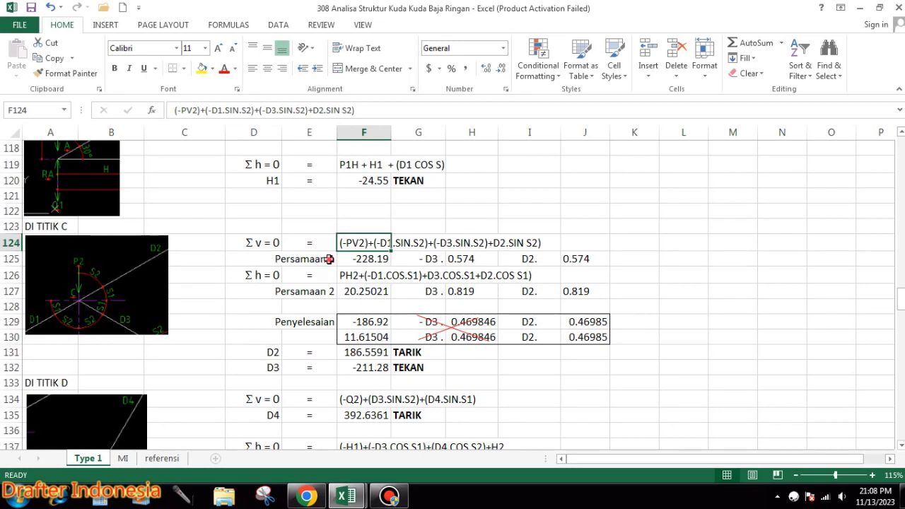
pyautogui.click(325, 258)
pyautogui.click(359, 259)
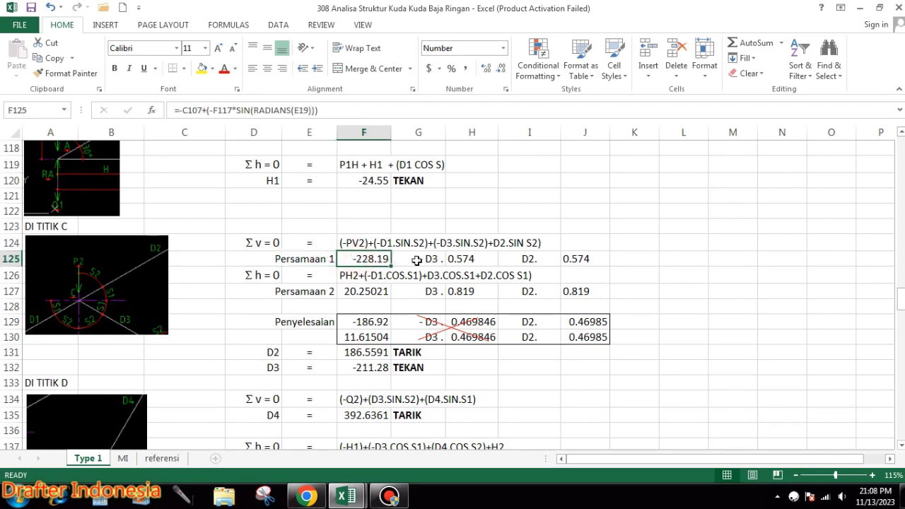
pyautogui.click(415, 259)
pyautogui.click(472, 259)
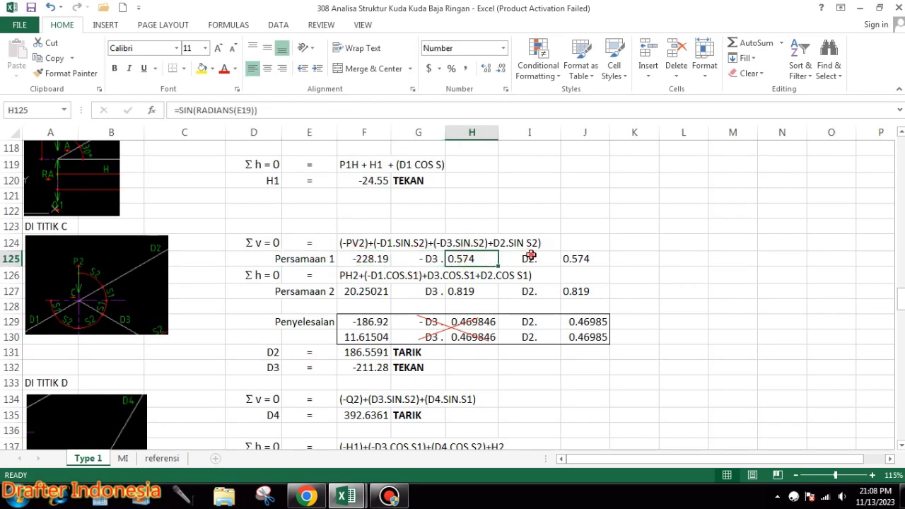
pyautogui.click(525, 256)
pyautogui.click(581, 259)
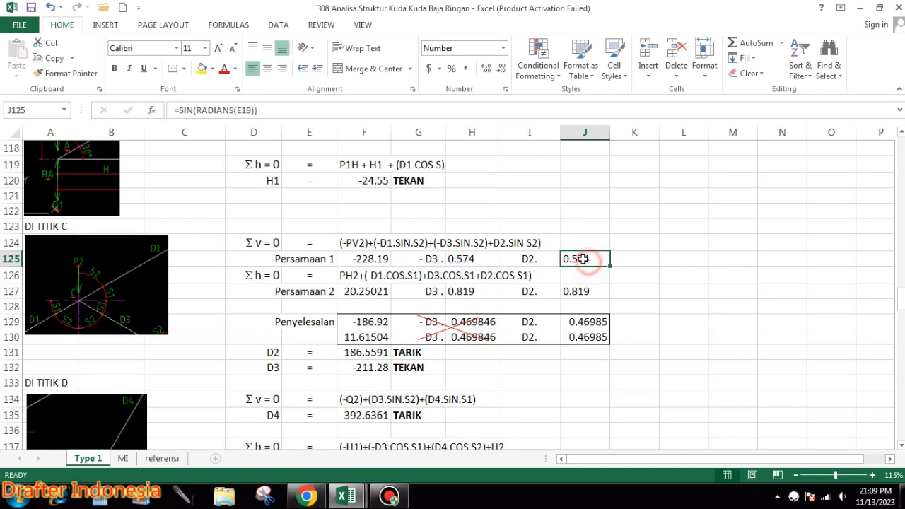
pyautogui.click(258, 277)
pyautogui.click(304, 276)
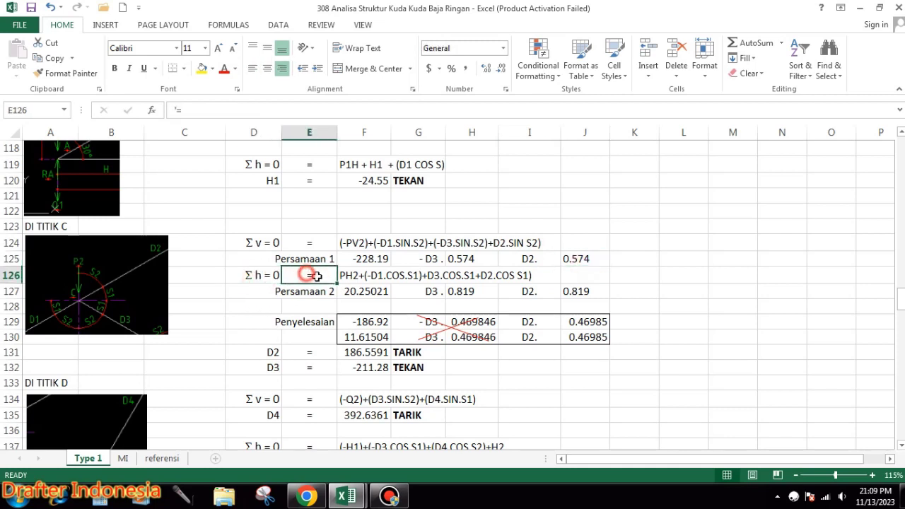
pyautogui.click(356, 275)
pyautogui.click(311, 297)
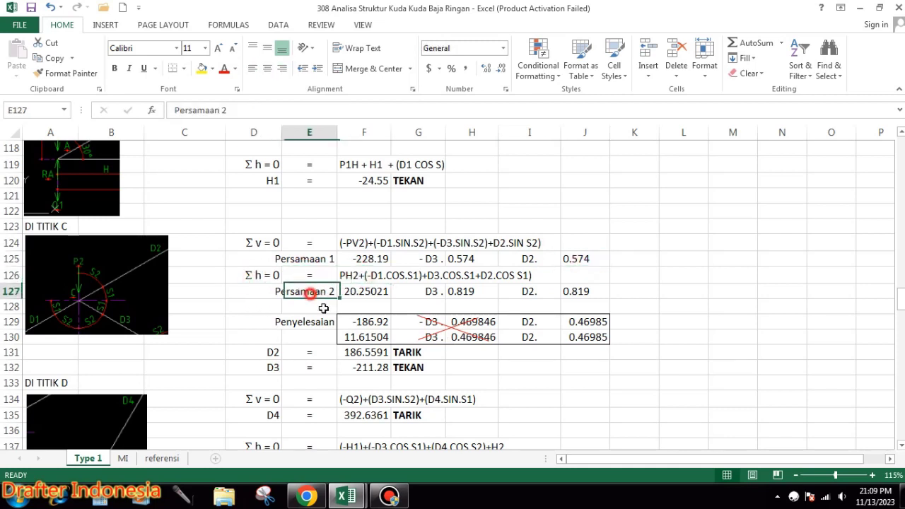
pyautogui.click(367, 291)
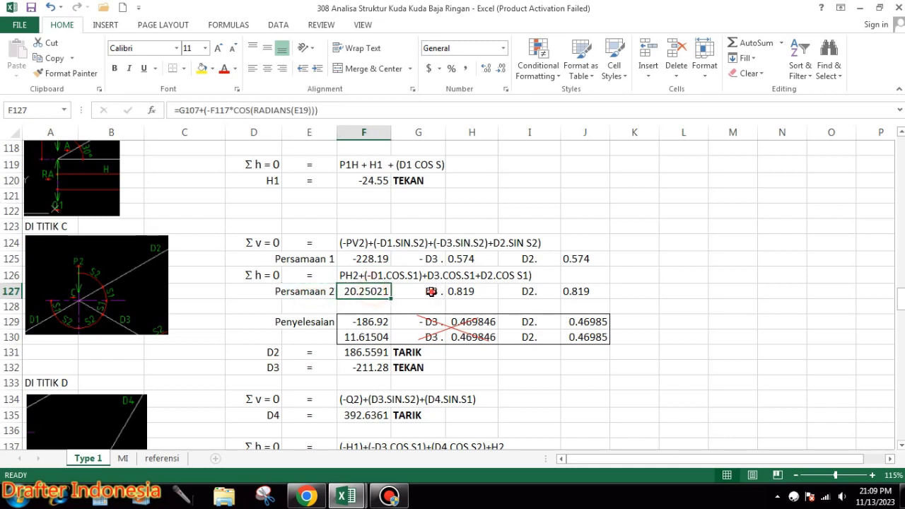
pyautogui.click(433, 292)
pyautogui.click(469, 292)
pyautogui.click(527, 291)
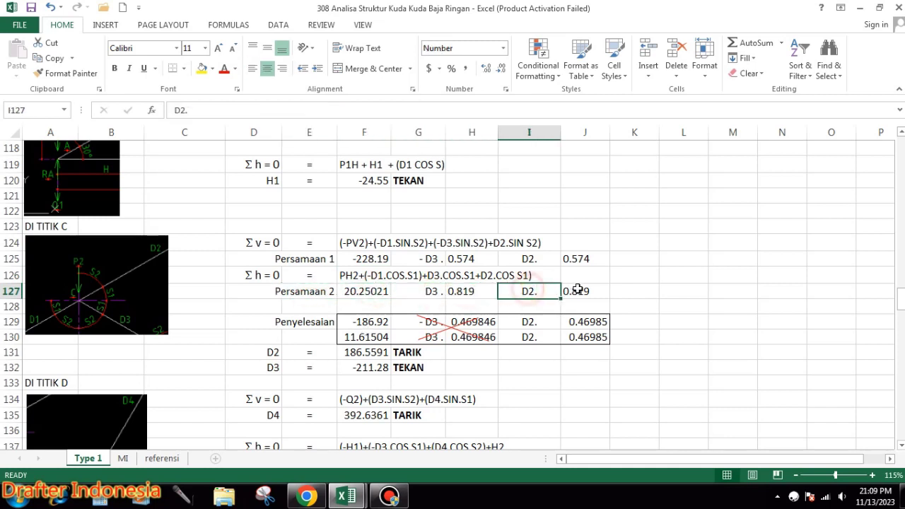
pyautogui.click(581, 290)
pyautogui.click(312, 323)
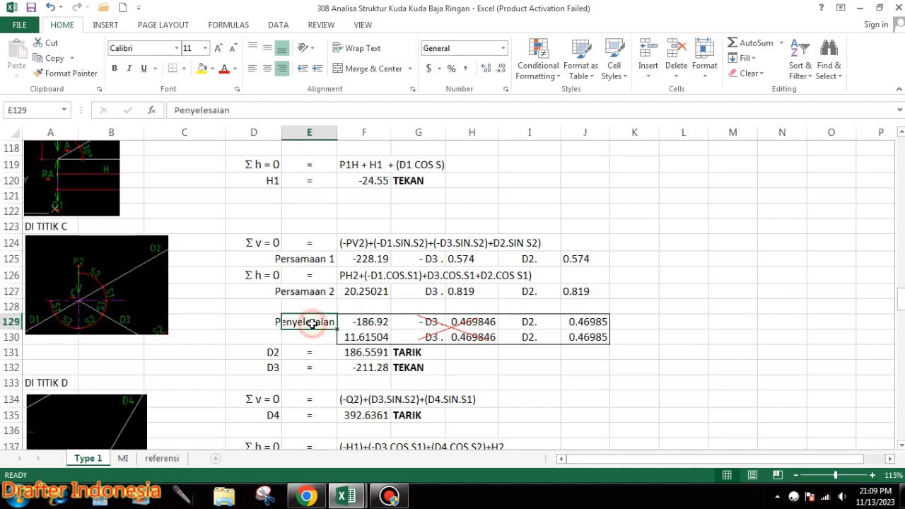
pyautogui.click(379, 321)
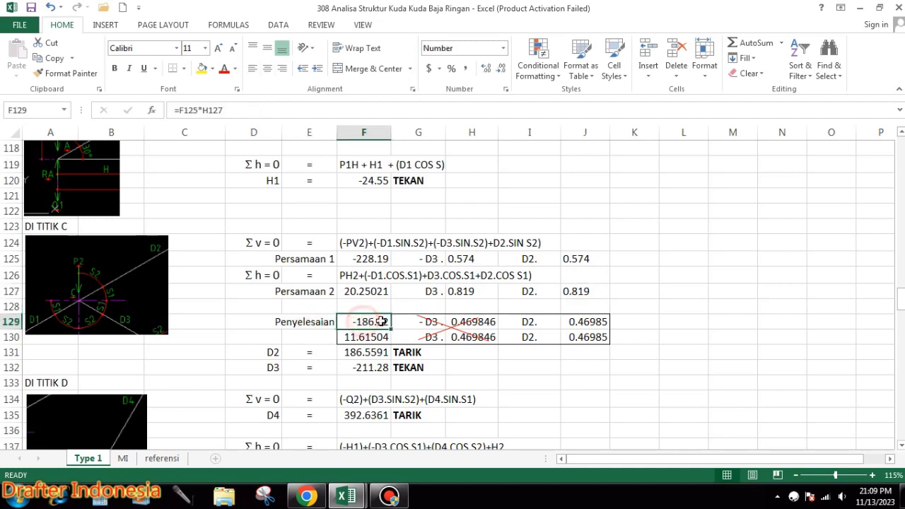
pyautogui.click(422, 324)
pyautogui.click(486, 323)
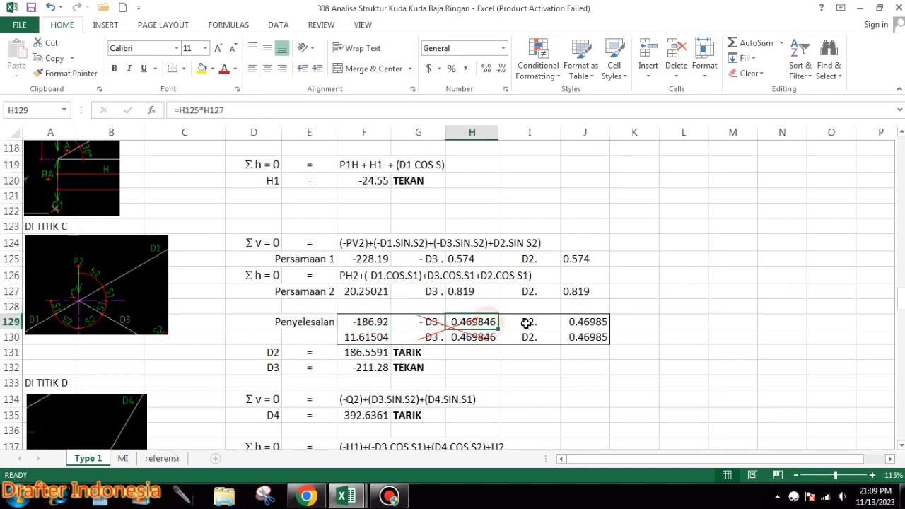
pyautogui.click(530, 323)
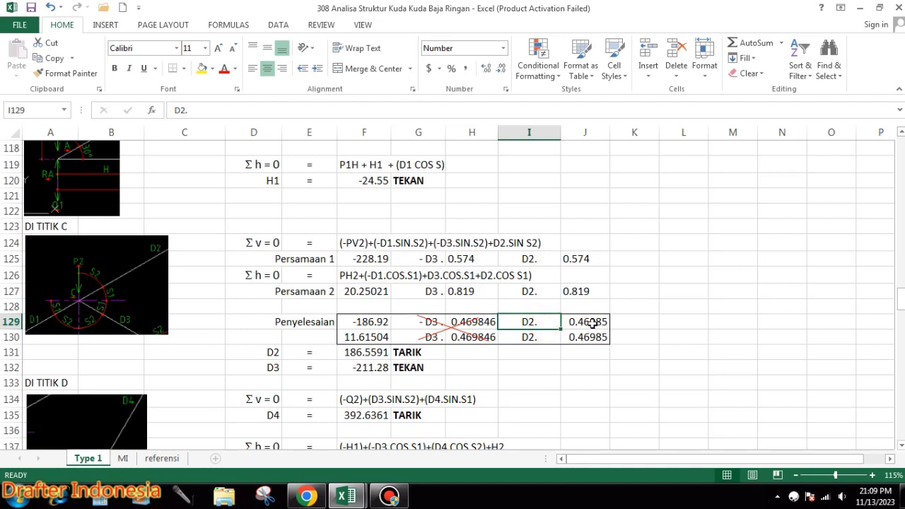
pyautogui.click(592, 322)
pyautogui.click(378, 337)
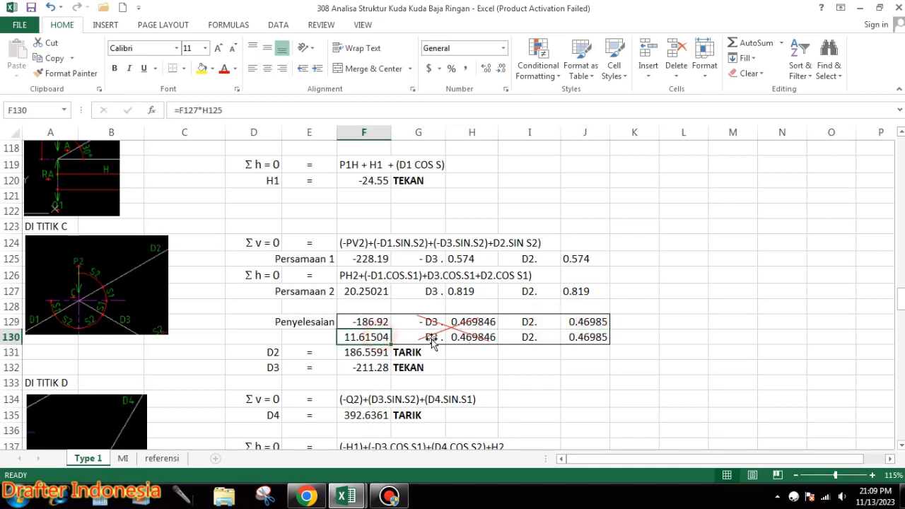
pyautogui.click(438, 340)
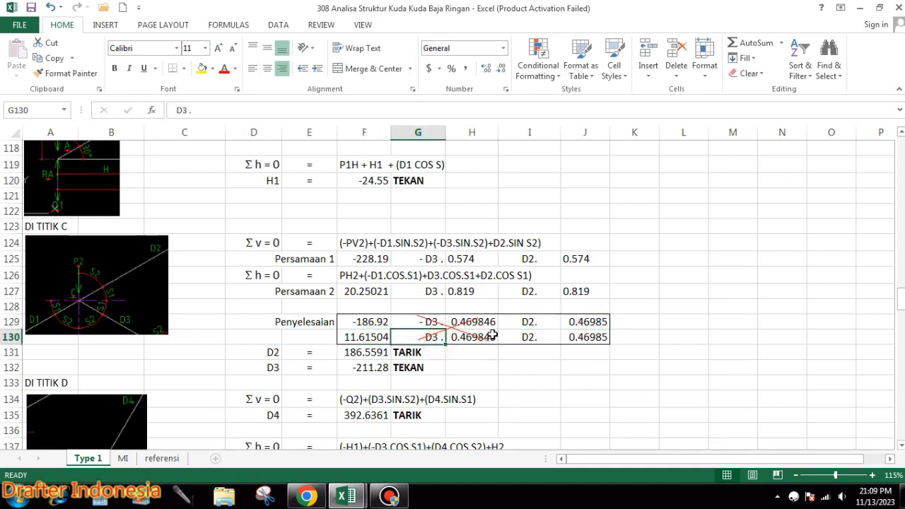
pyautogui.click(489, 338)
pyautogui.click(538, 337)
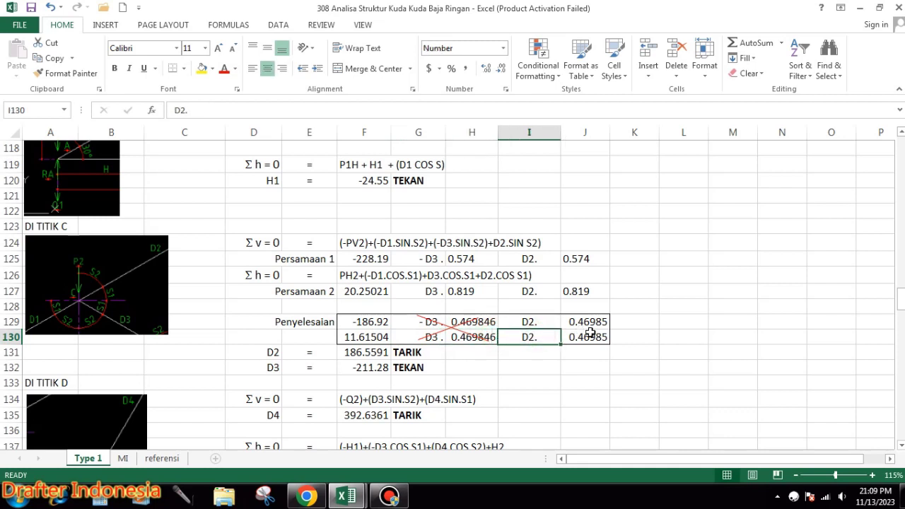
pyautogui.click(587, 336)
pyautogui.scroll(-1, 435, 343)
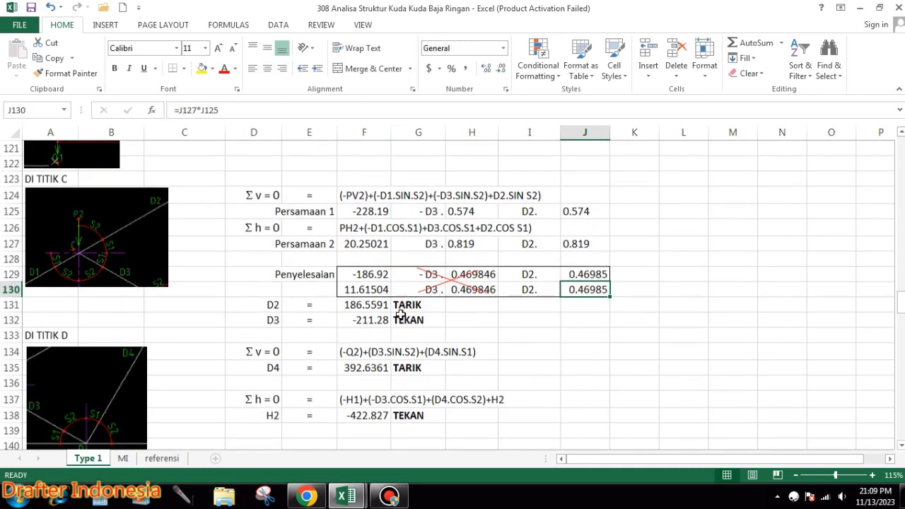
pyautogui.click(372, 306)
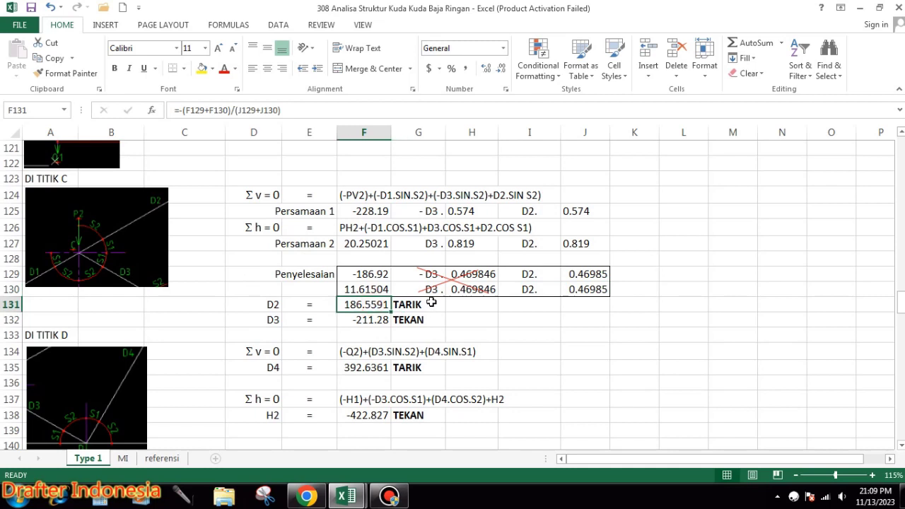
pyautogui.click(417, 305)
pyautogui.click(379, 319)
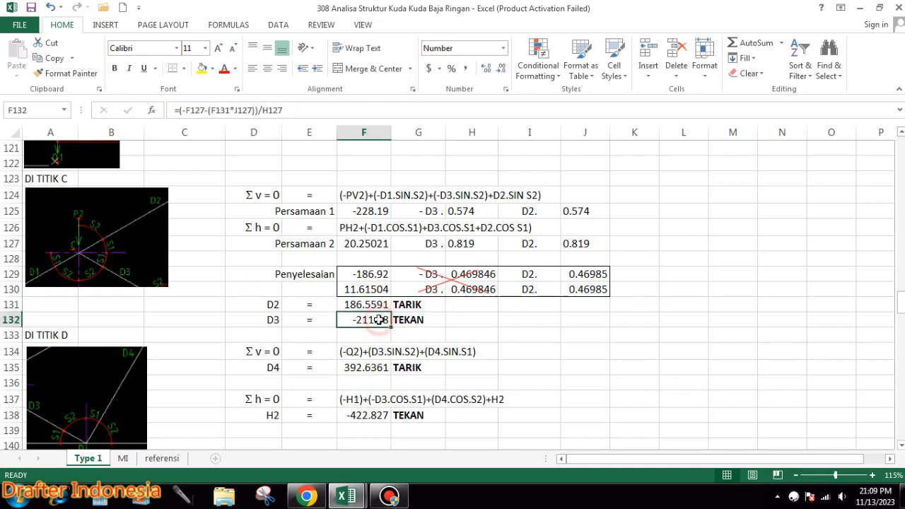
pyautogui.click(434, 319)
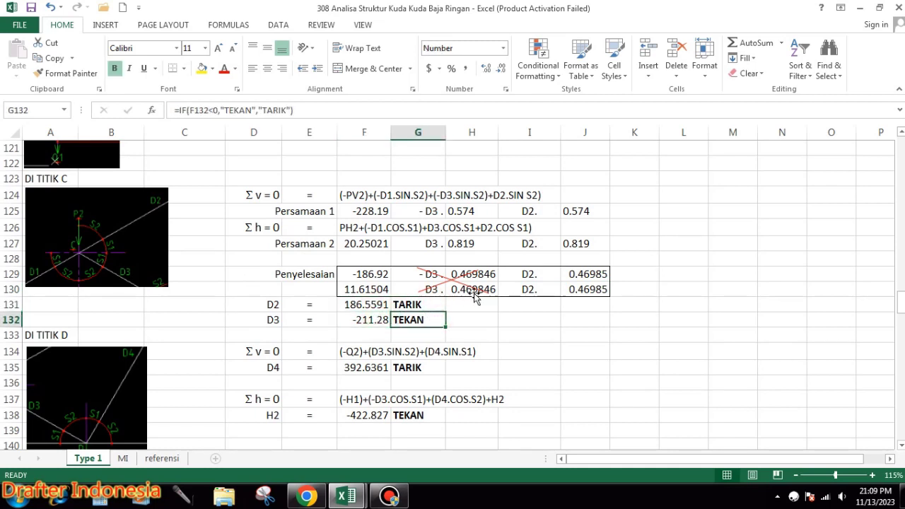
pyautogui.scroll(-1, 472, 297)
pyautogui.scroll(-2, 145, 292)
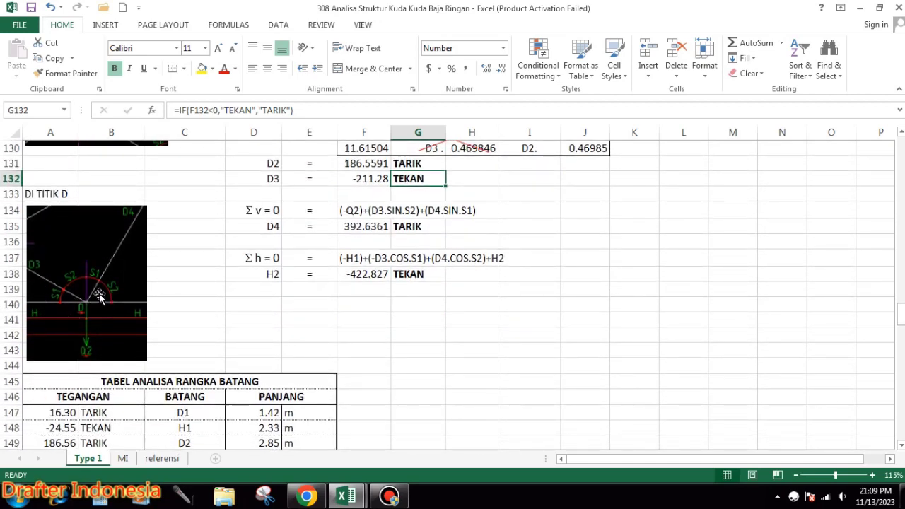
pyautogui.click(276, 208)
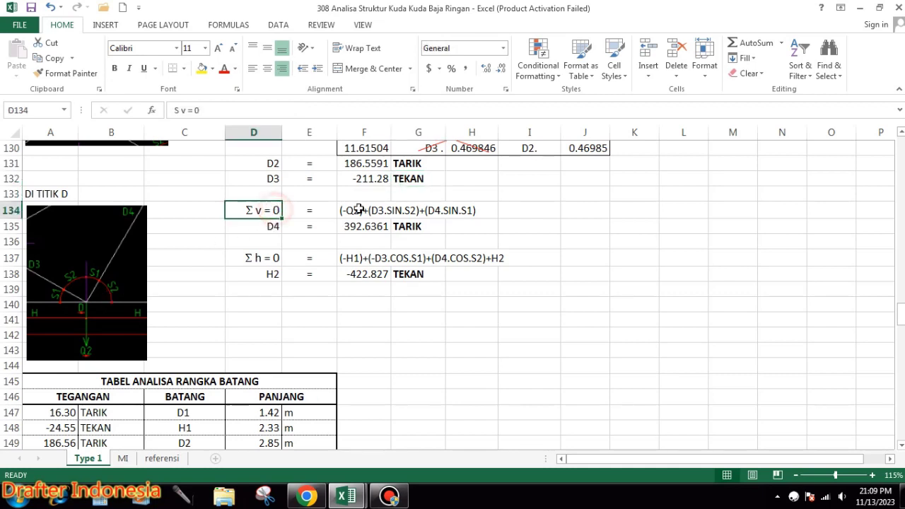
pyautogui.click(357, 209)
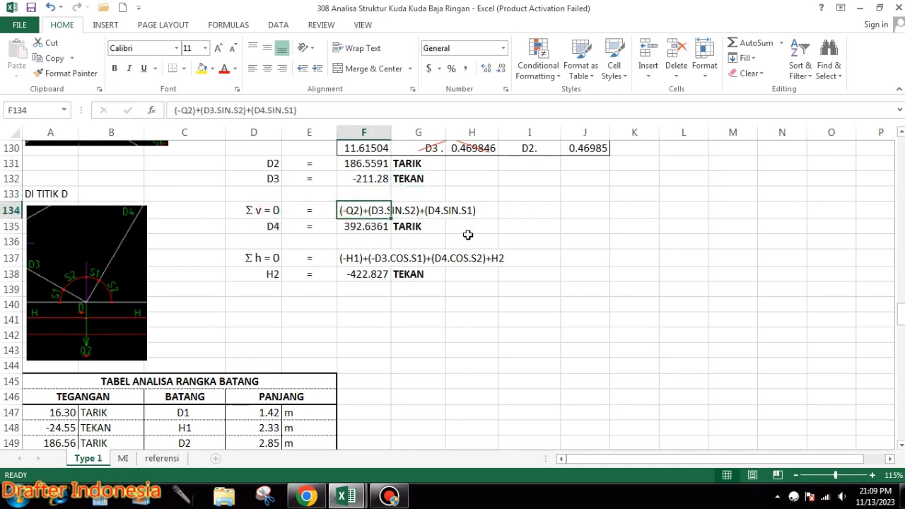
pyautogui.click(357, 226)
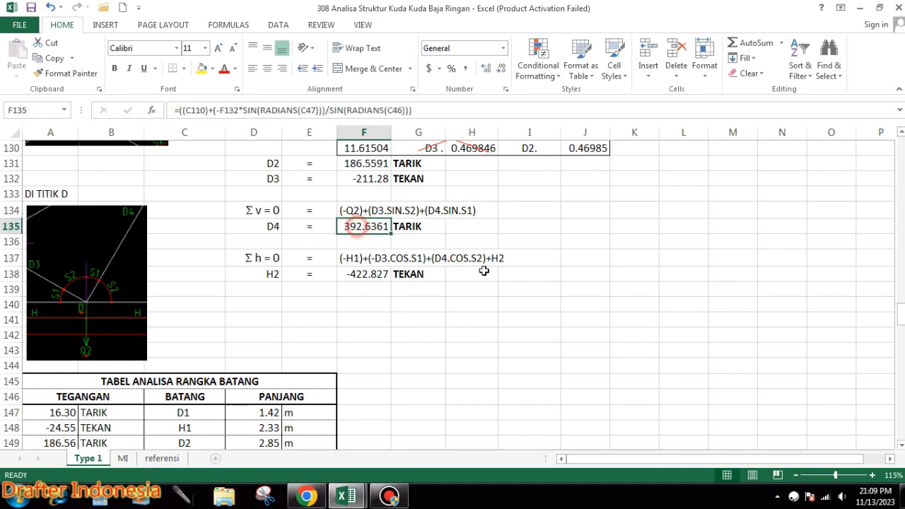
pyautogui.click(432, 227)
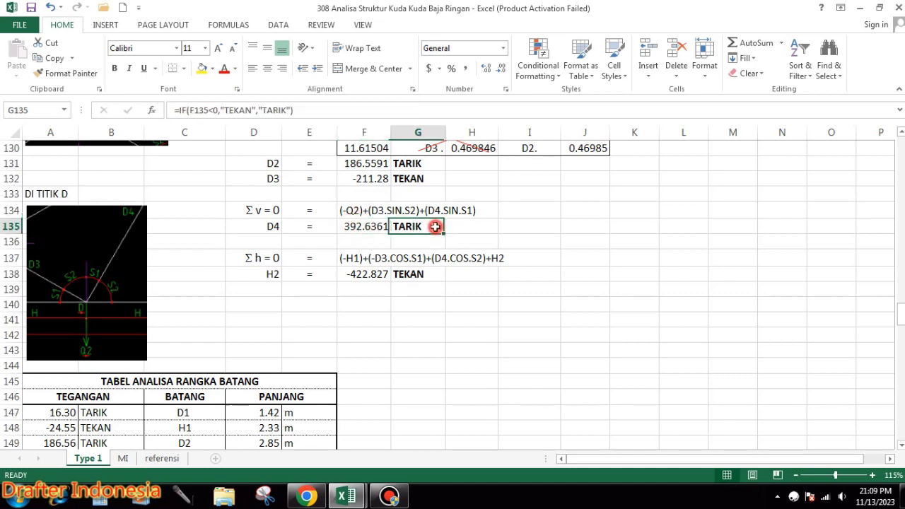
pyautogui.click(356, 259)
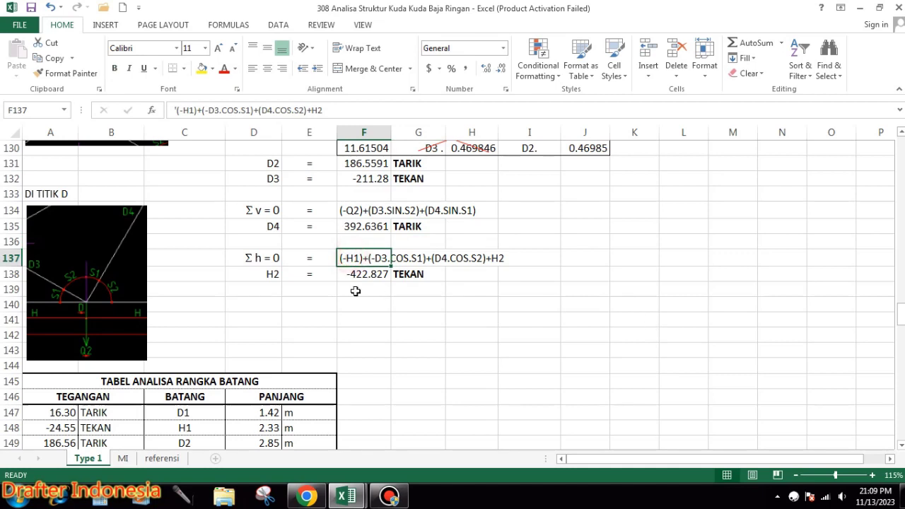
pyautogui.click(269, 275)
pyautogui.click(361, 277)
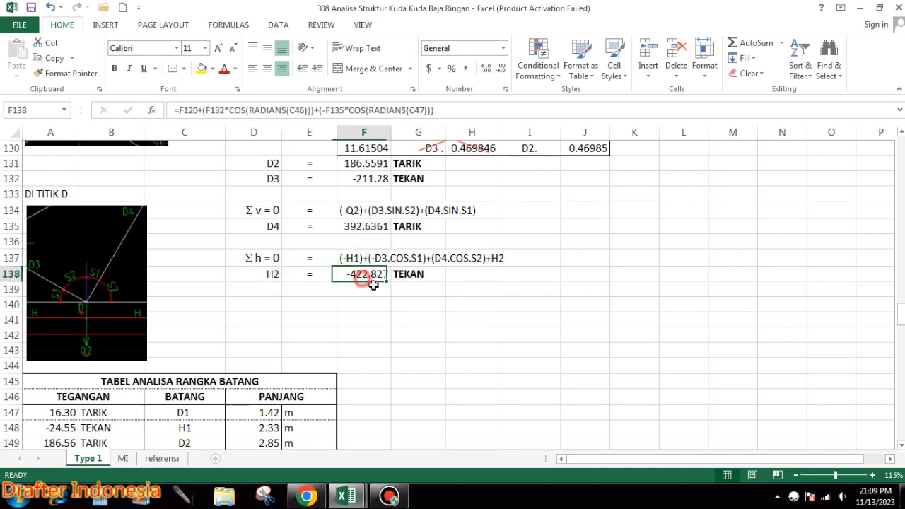
pyautogui.click(437, 279)
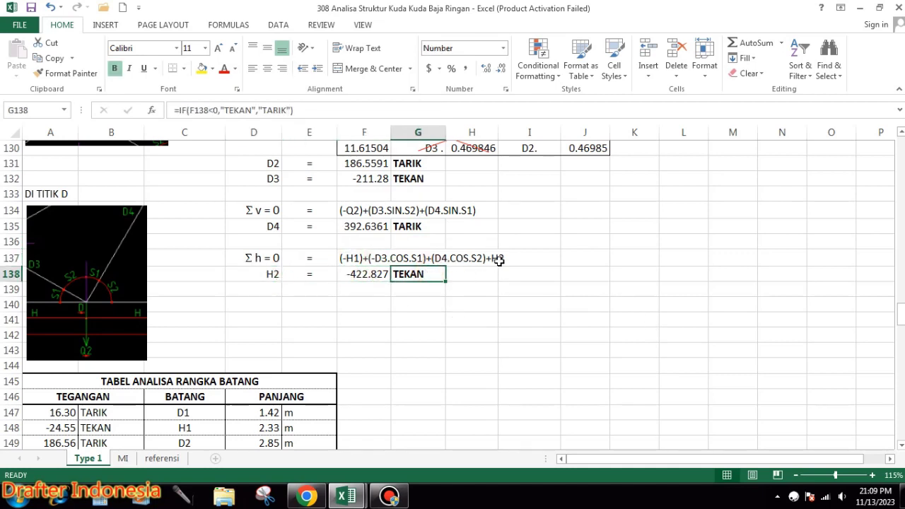
pyautogui.scroll(-2, 492, 303)
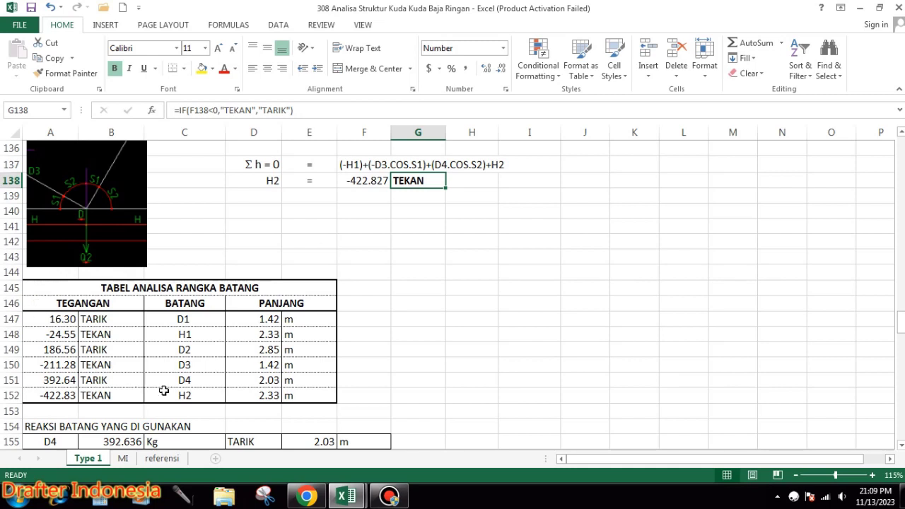
pyautogui.click(280, 288)
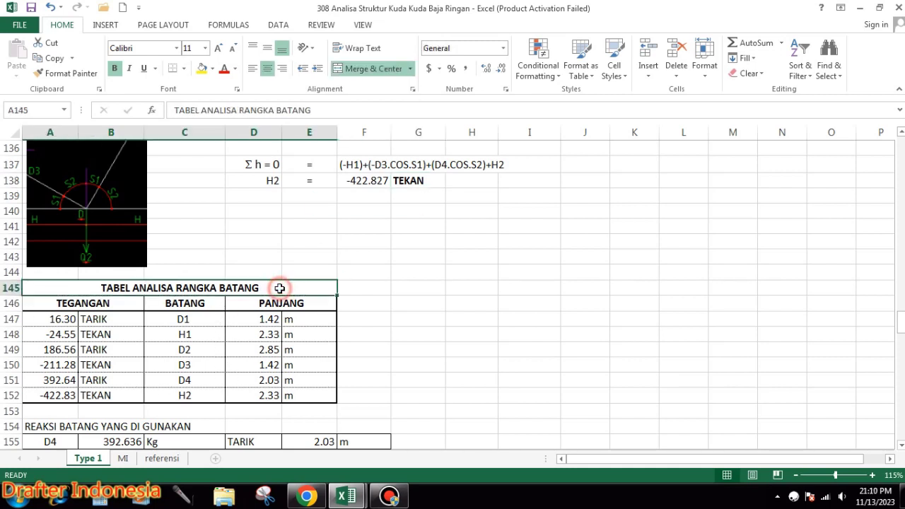
pyautogui.scroll(-1, 405, 279)
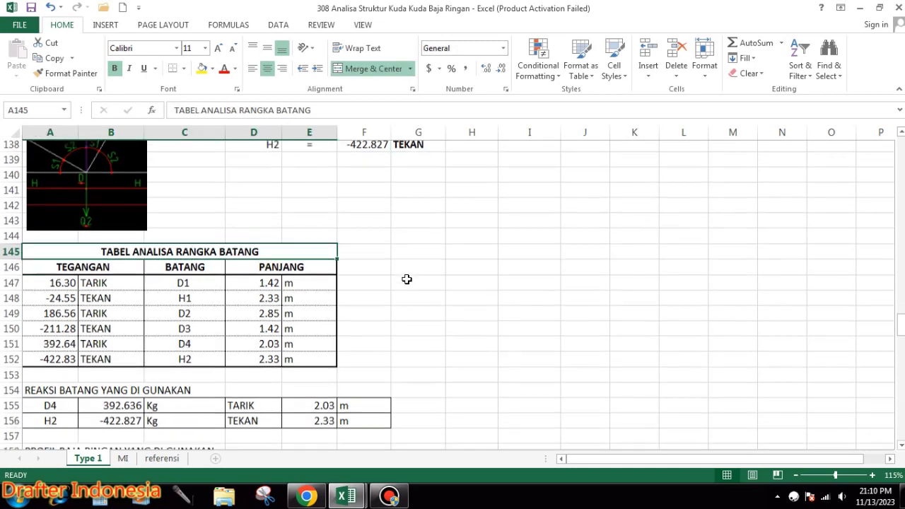
pyautogui.click(184, 270)
pyautogui.click(56, 272)
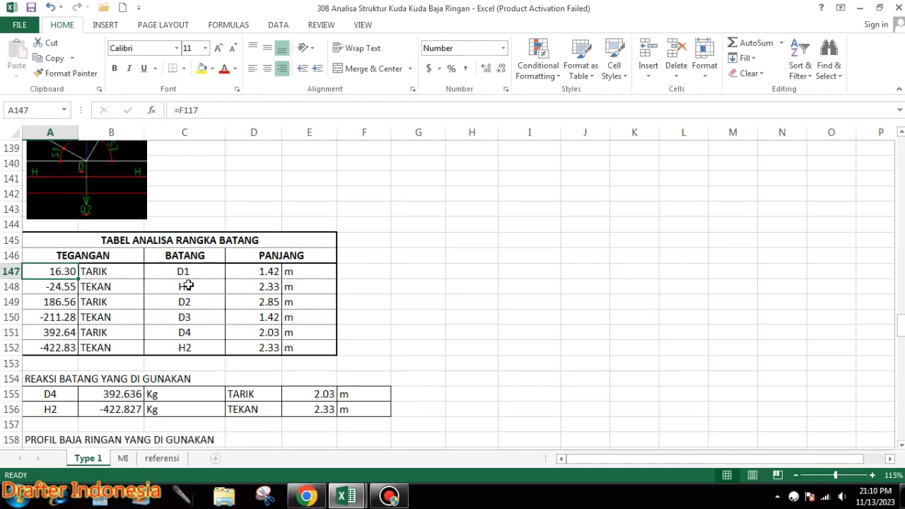
pyautogui.click(270, 271)
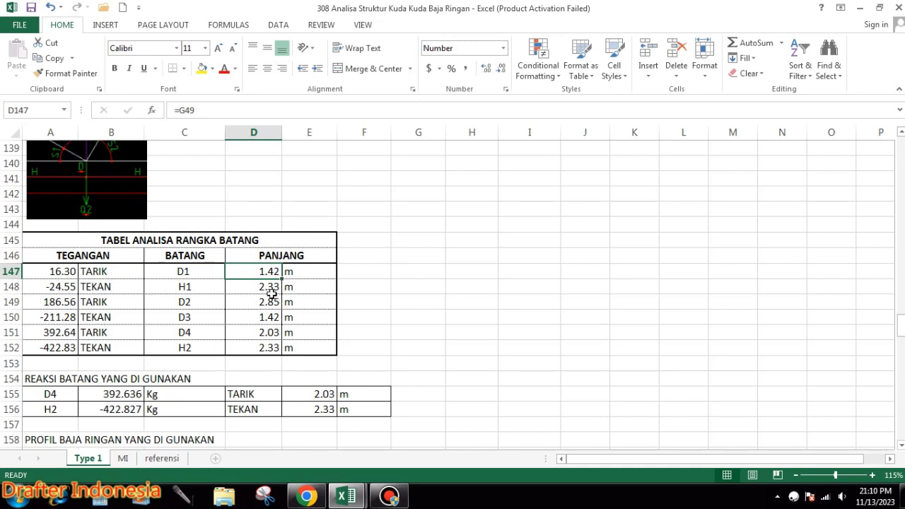
pyautogui.click(184, 286)
pyautogui.click(64, 287)
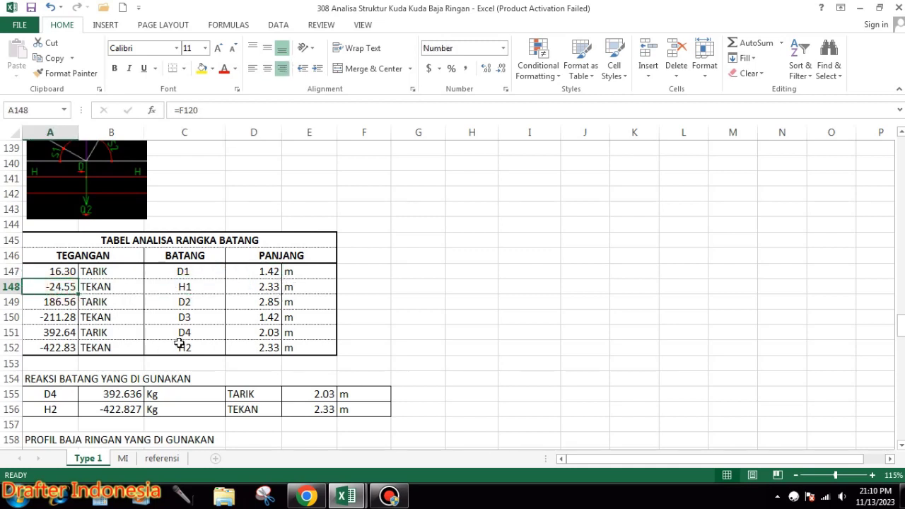
pyautogui.click(124, 284)
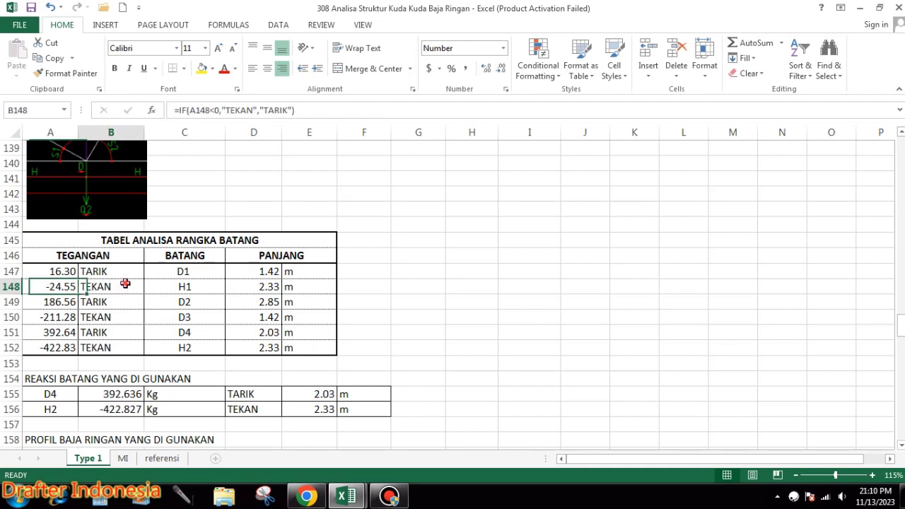
pyautogui.click(259, 286)
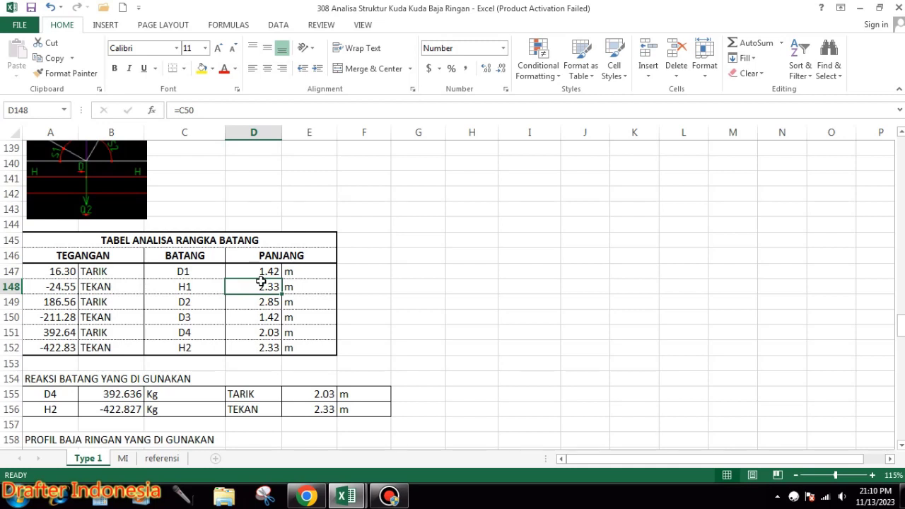
pyautogui.click(188, 303)
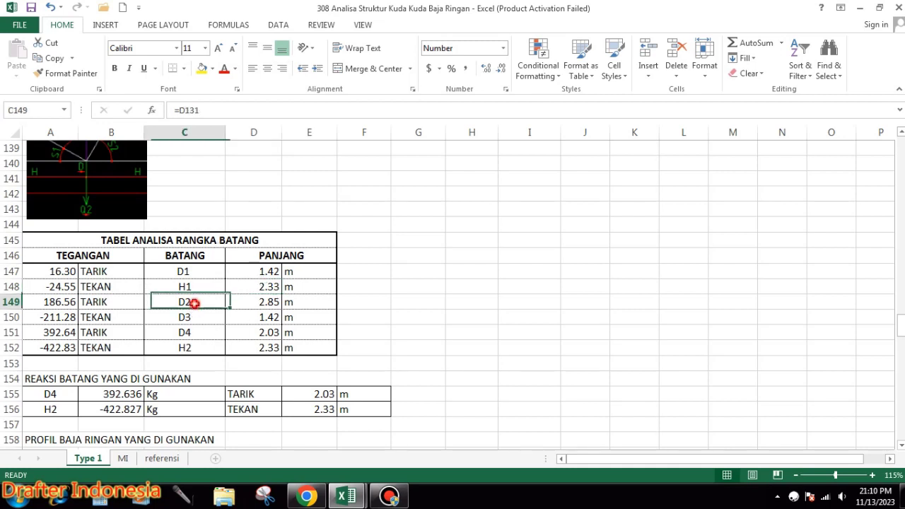
pyautogui.click(65, 304)
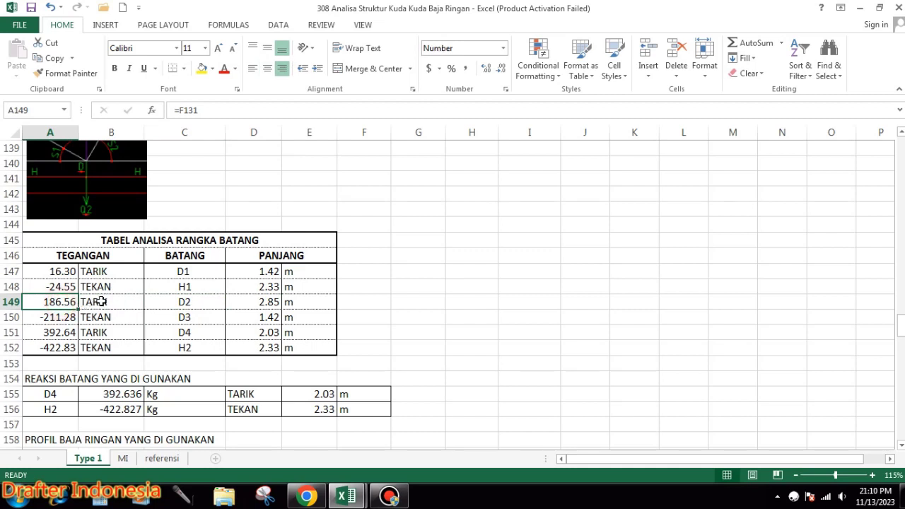
pyautogui.click(103, 302)
pyautogui.click(252, 303)
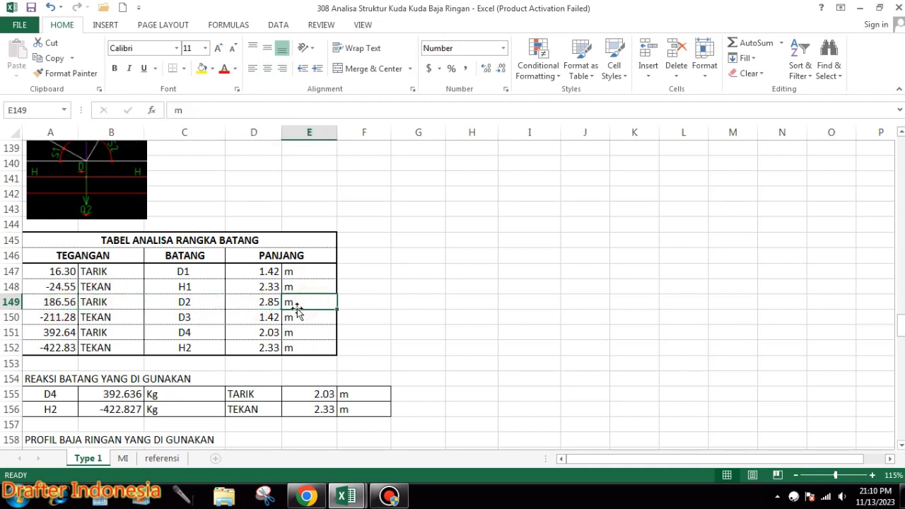
pyautogui.click(204, 318)
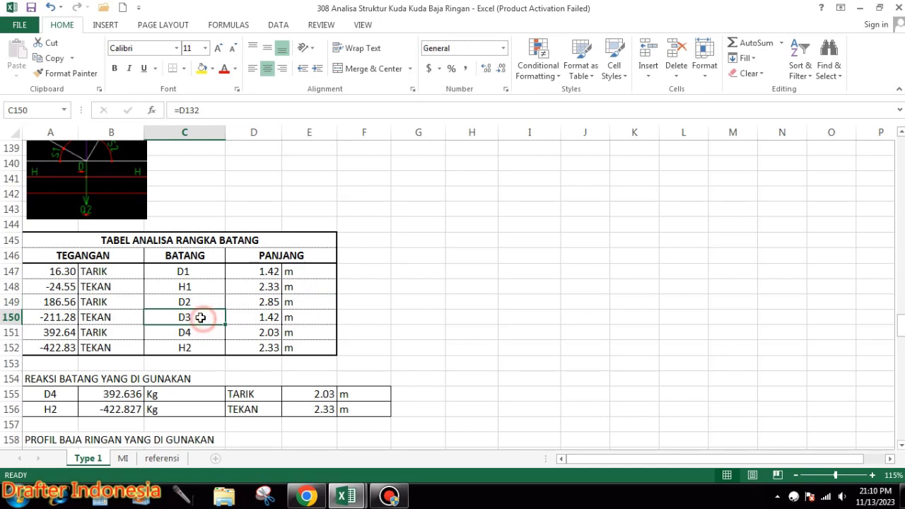
pyautogui.click(62, 318)
pyautogui.click(104, 317)
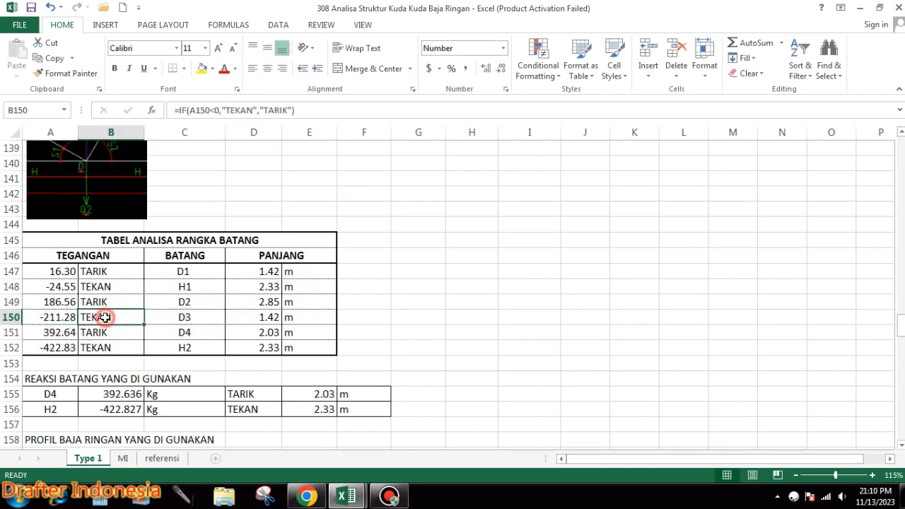
pyautogui.click(200, 322)
pyautogui.click(262, 317)
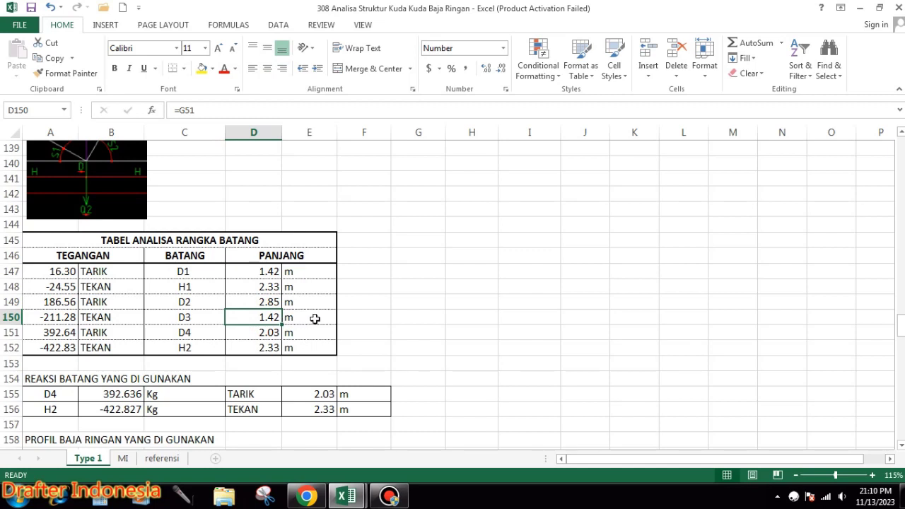
pyautogui.click(315, 316)
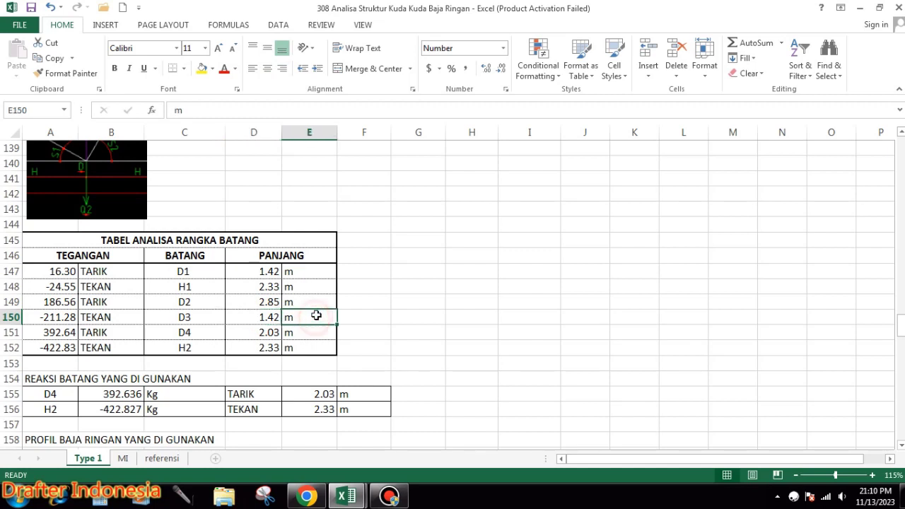
pyautogui.click(198, 329)
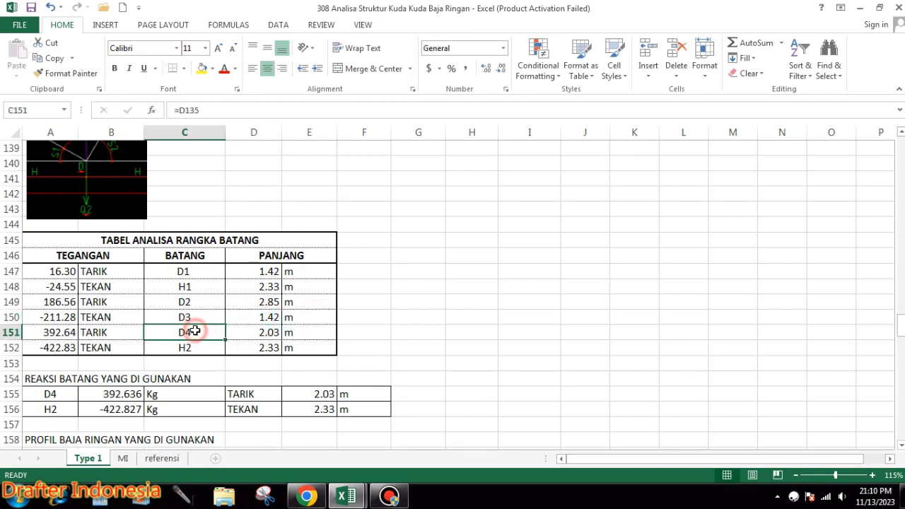
pyautogui.click(120, 334)
pyautogui.click(185, 334)
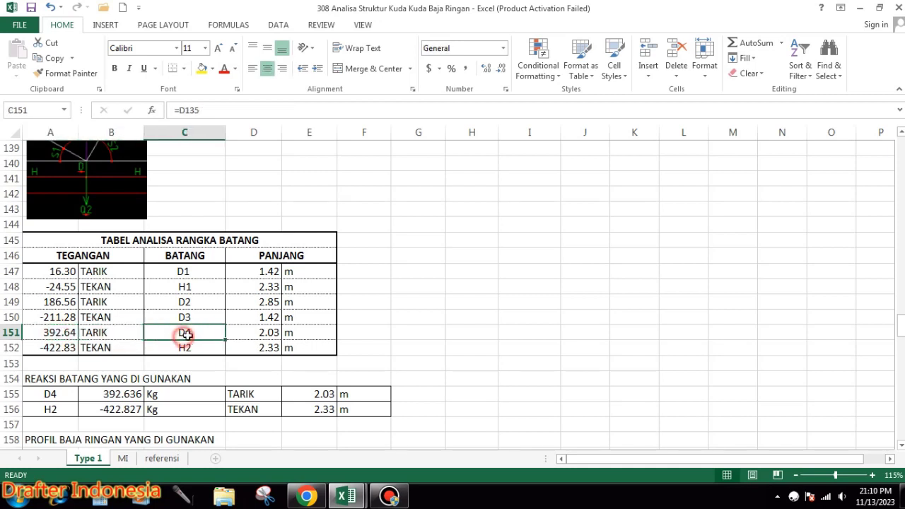
pyautogui.click(265, 333)
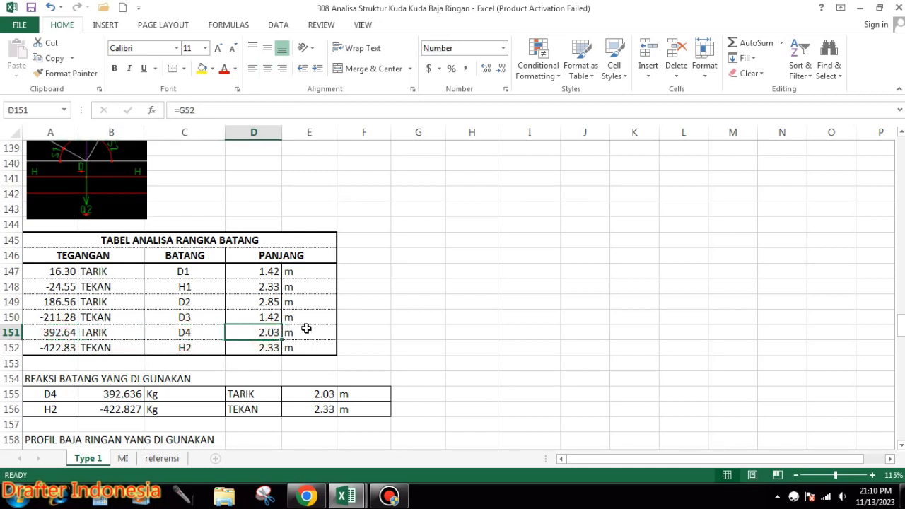
pyautogui.click(306, 328)
pyautogui.click(191, 348)
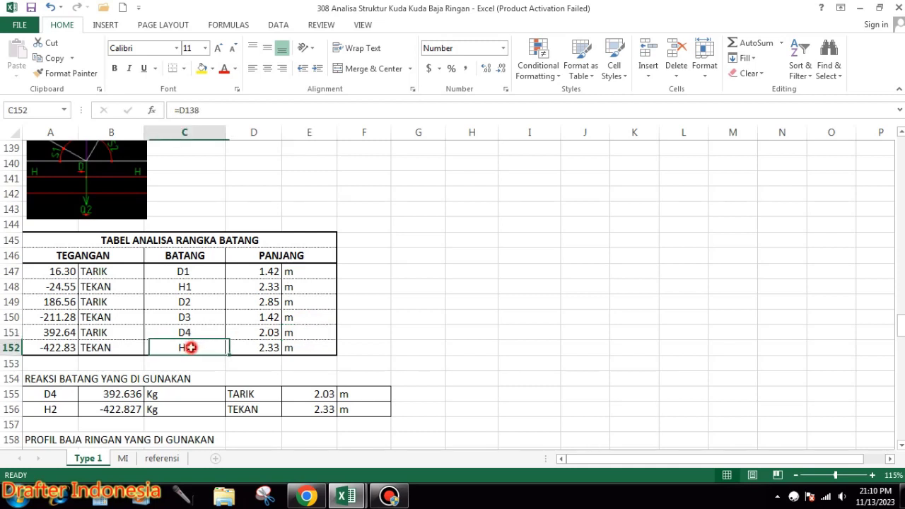
pyautogui.click(53, 347)
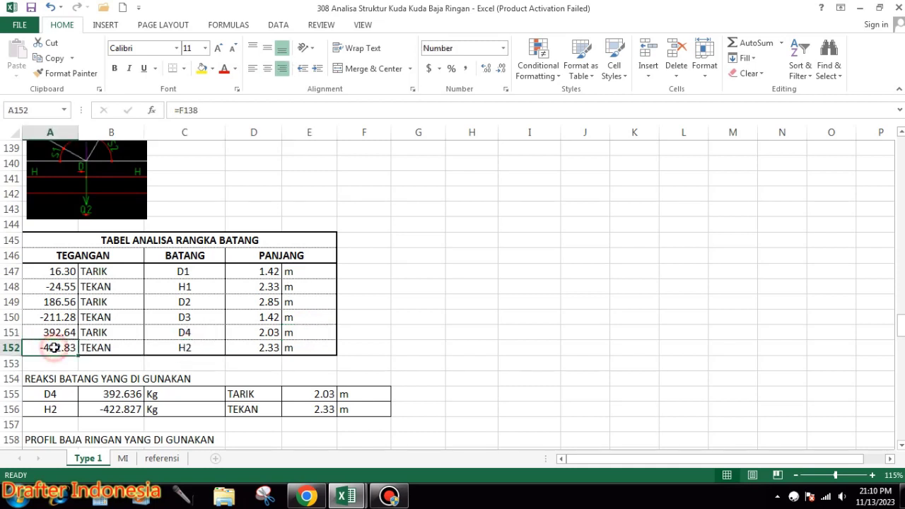
pyautogui.click(114, 346)
pyautogui.click(185, 347)
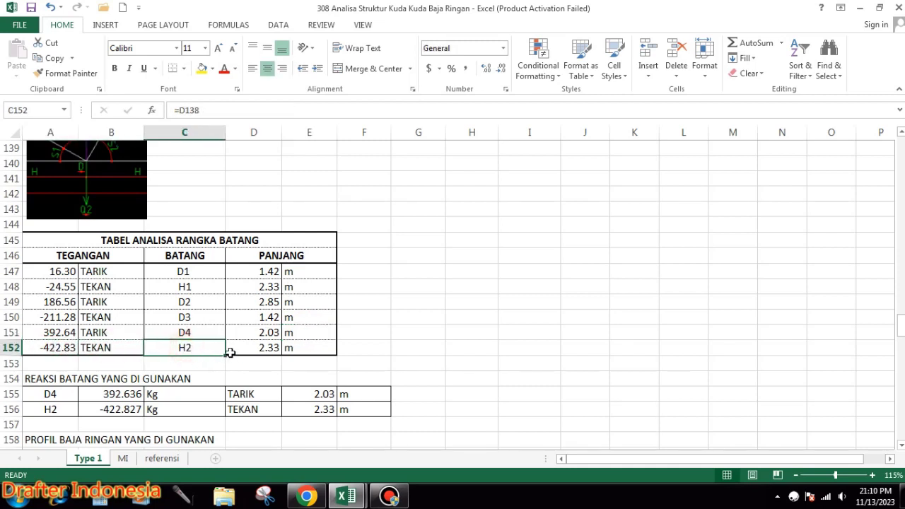
pyautogui.click(261, 347)
pyautogui.click(287, 354)
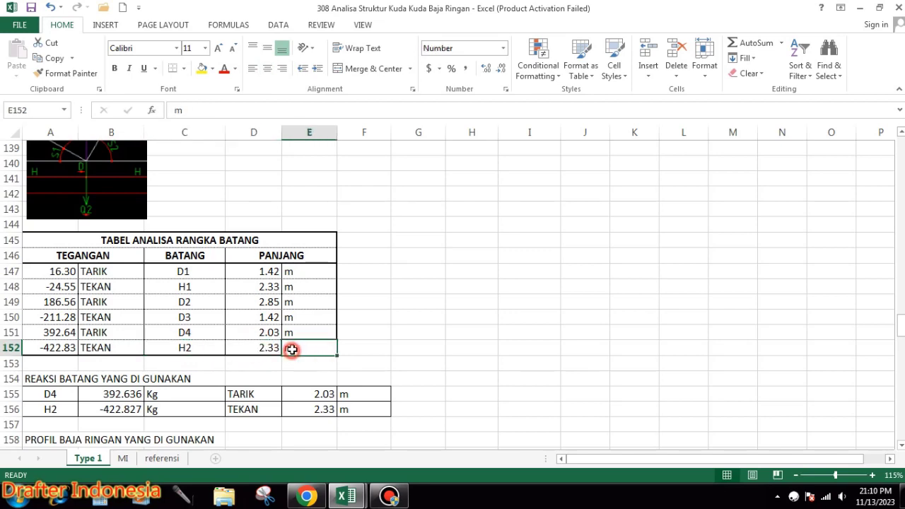
pyautogui.scroll(-2, 332, 248)
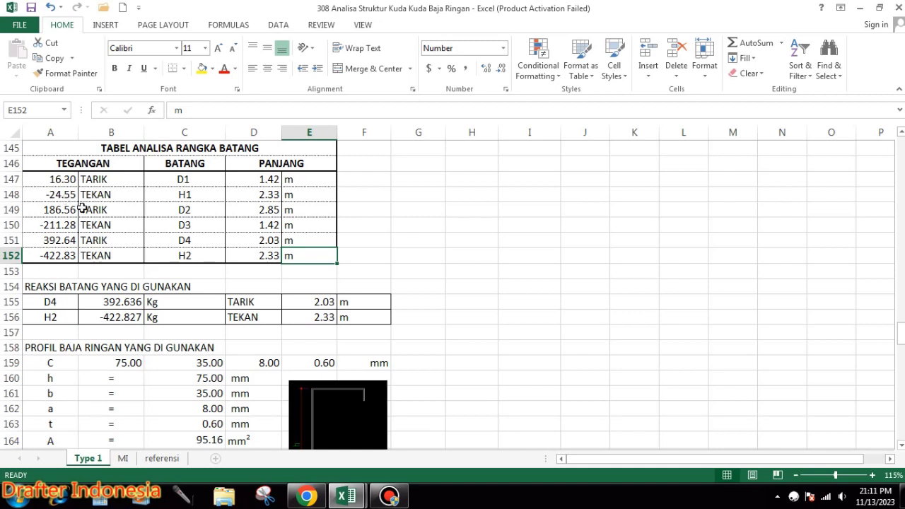
# - Check the lookup formulas in the D4 (TARIK) and H2 (TEKAN, -422.827) member rows
pyautogui.click(61, 298)
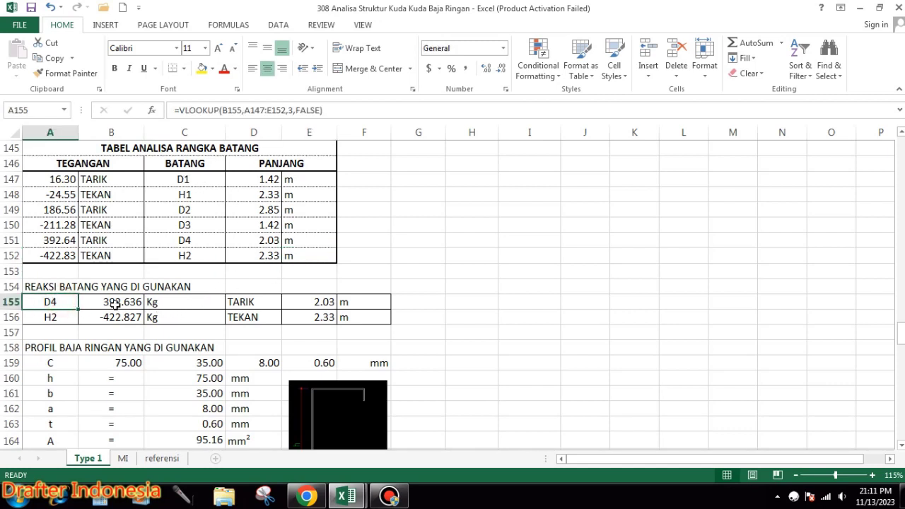
pyautogui.click(256, 301)
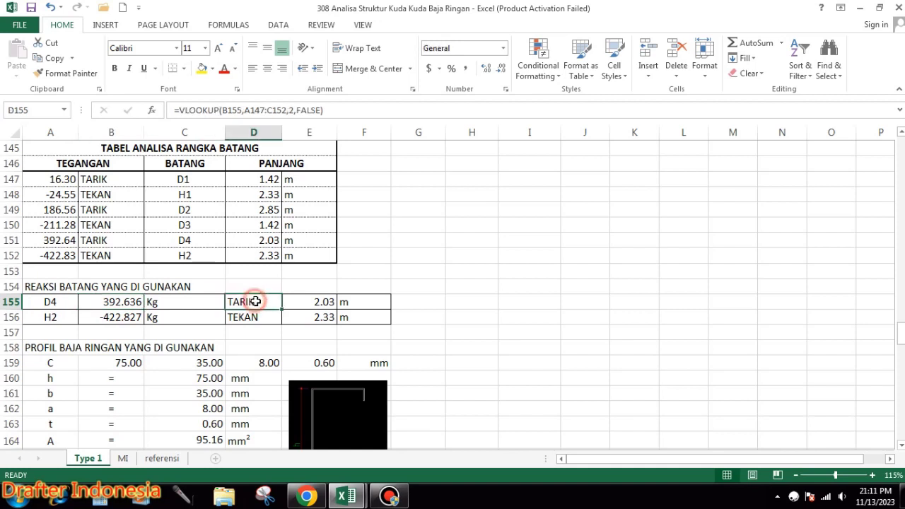
pyautogui.click(323, 298)
pyautogui.click(354, 303)
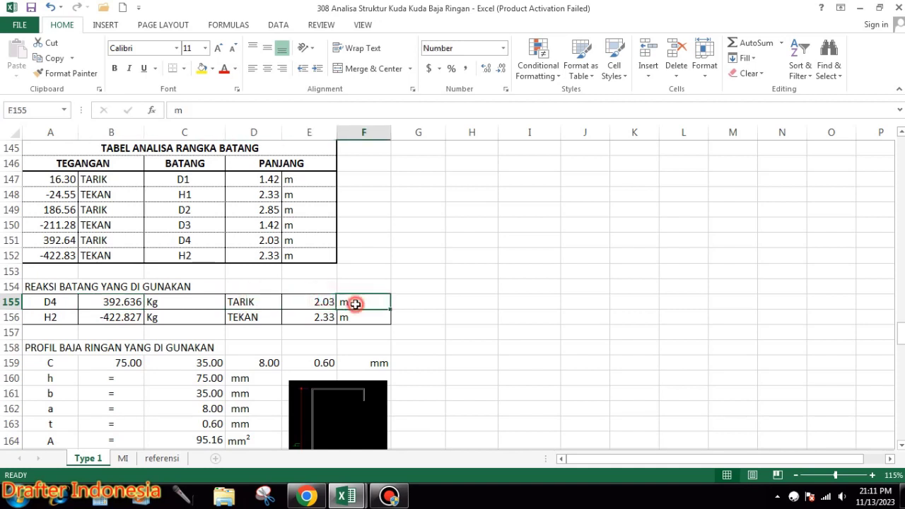
pyautogui.click(53, 317)
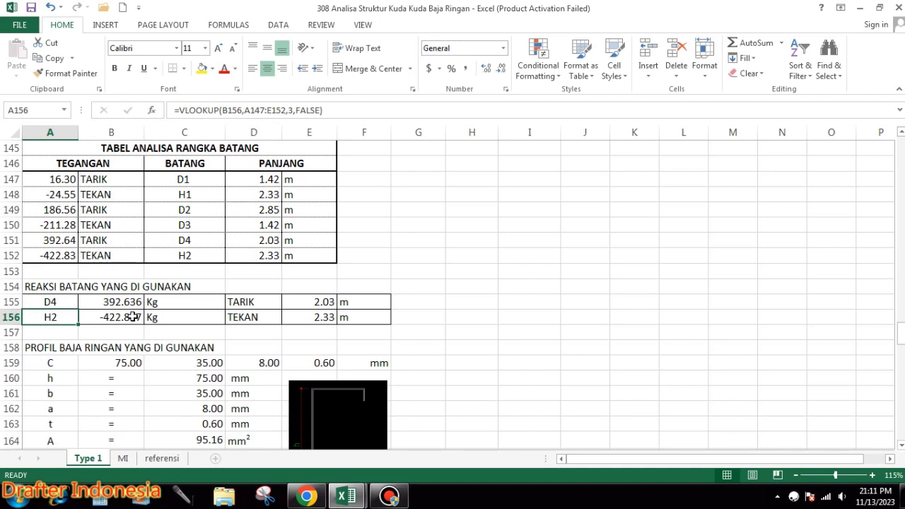
pyautogui.click(133, 317)
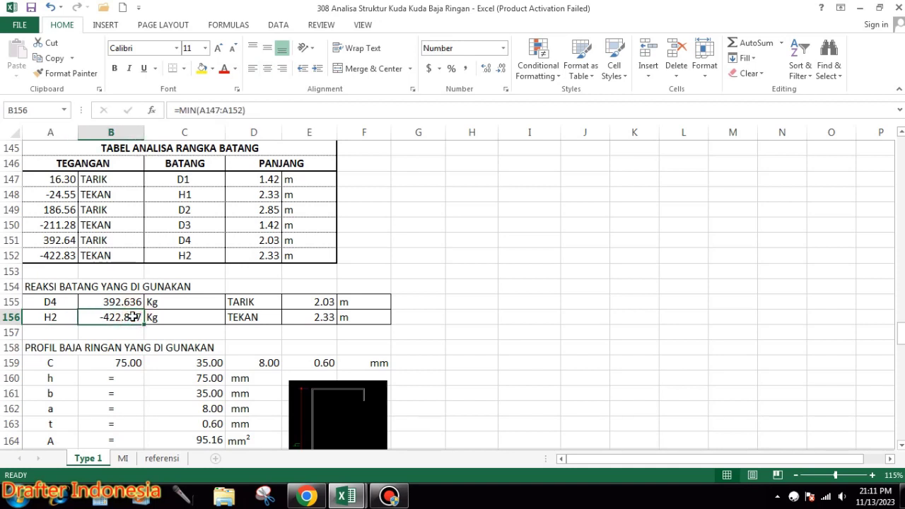
pyautogui.click(196, 319)
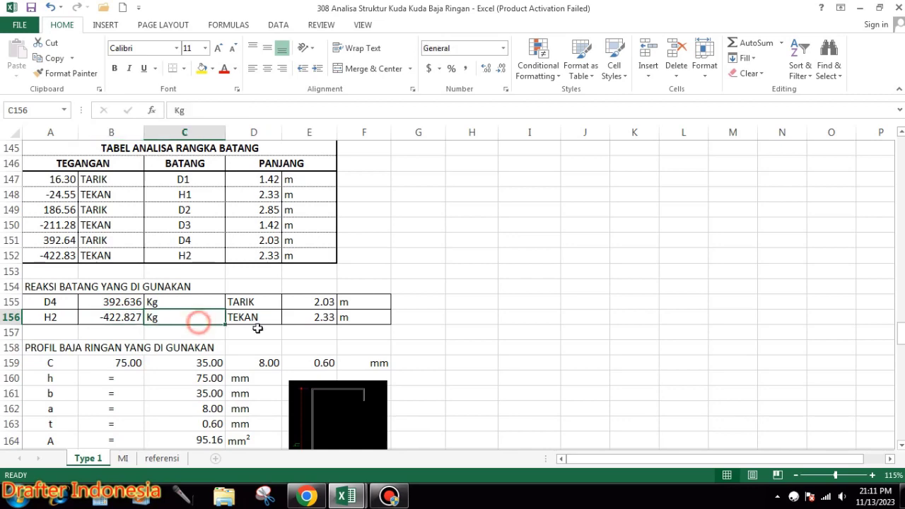
pyautogui.click(262, 316)
pyautogui.click(318, 318)
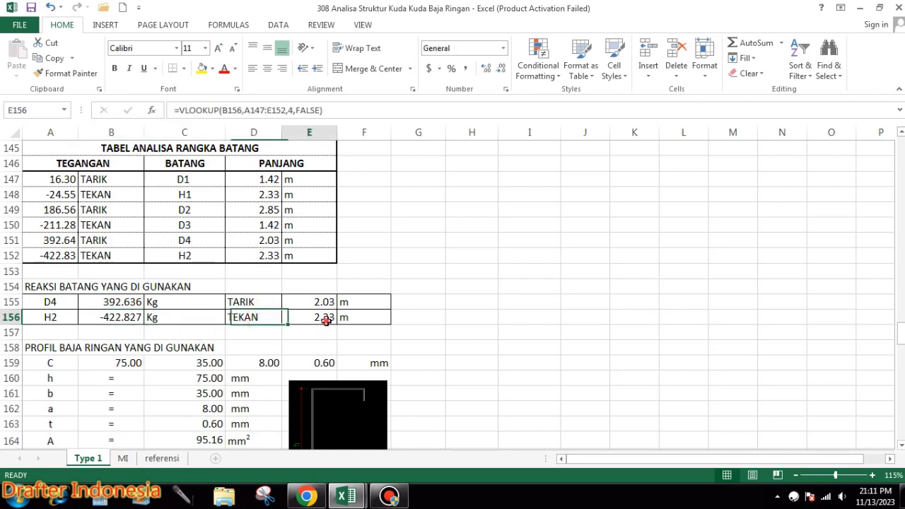
pyautogui.click(382, 315)
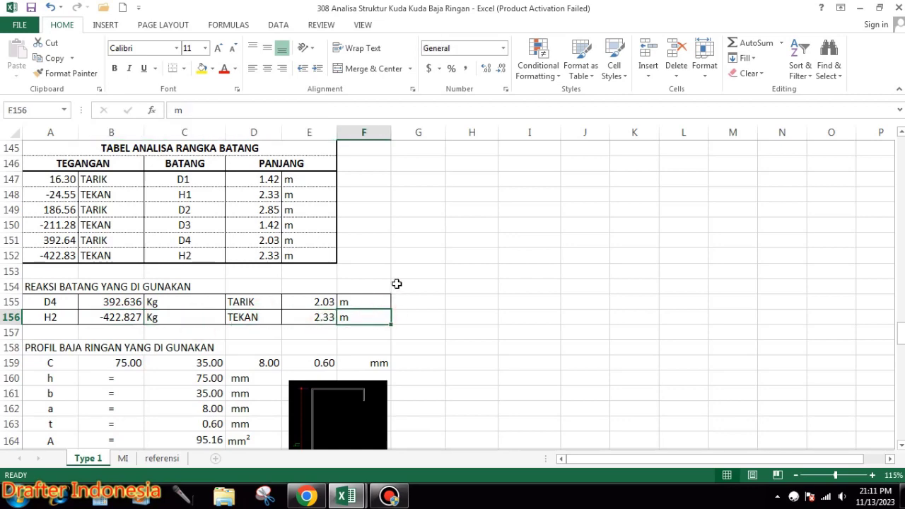
# - Verify the sources of the C profile's 75.00, 35.00, 8.00 and 0.60 mm dimensions and h
pyautogui.scroll(-1, 385, 262)
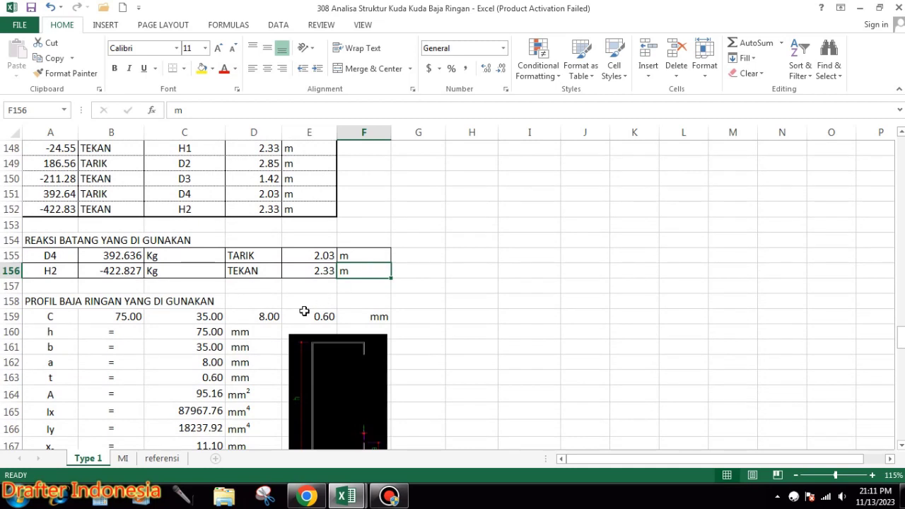
pyautogui.scroll(-2, 286, 297)
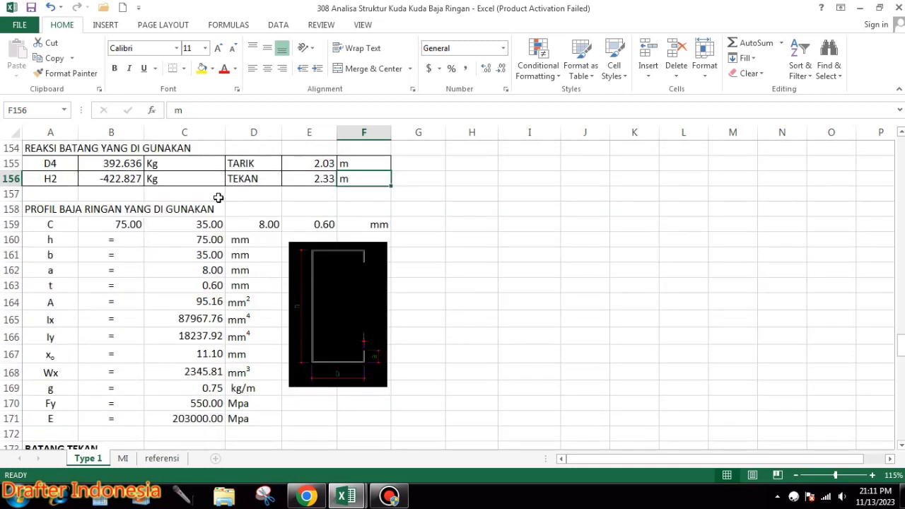
pyautogui.click(57, 223)
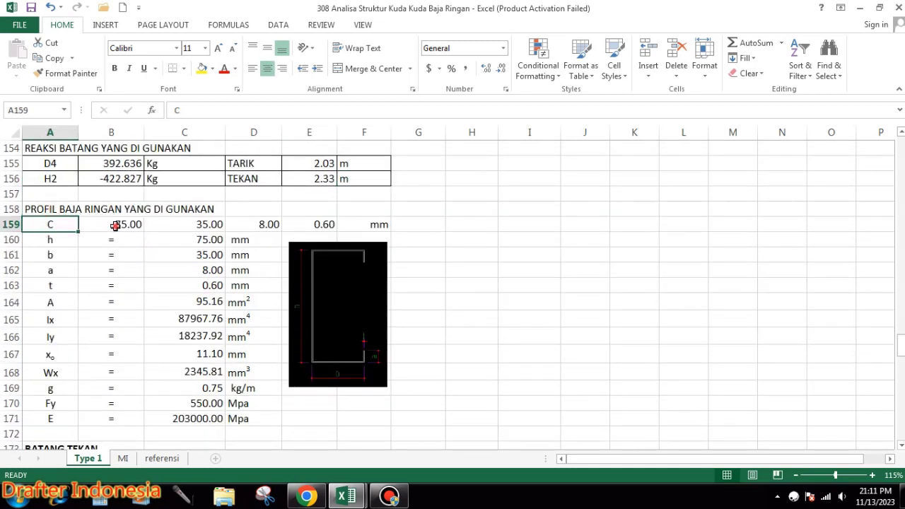
pyautogui.click(115, 225)
pyautogui.click(185, 225)
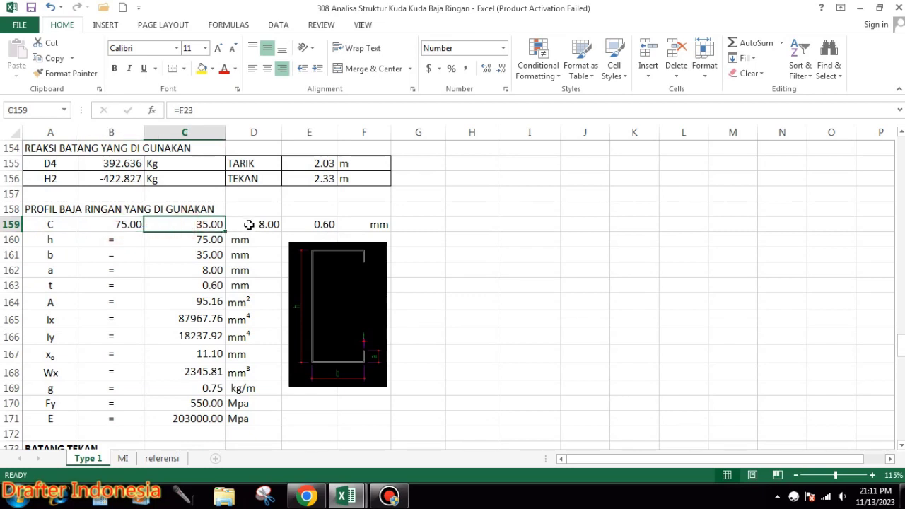
pyautogui.click(256, 224)
pyautogui.click(314, 224)
pyautogui.click(373, 224)
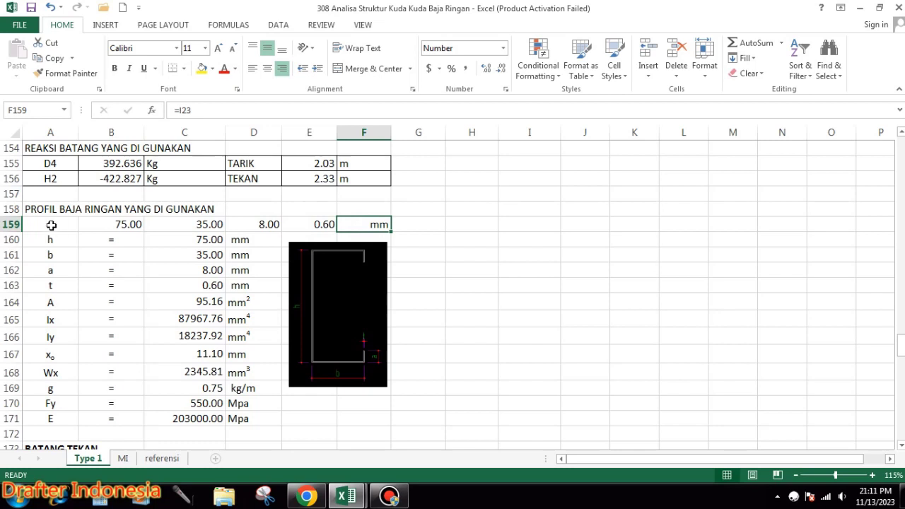
pyautogui.click(208, 239)
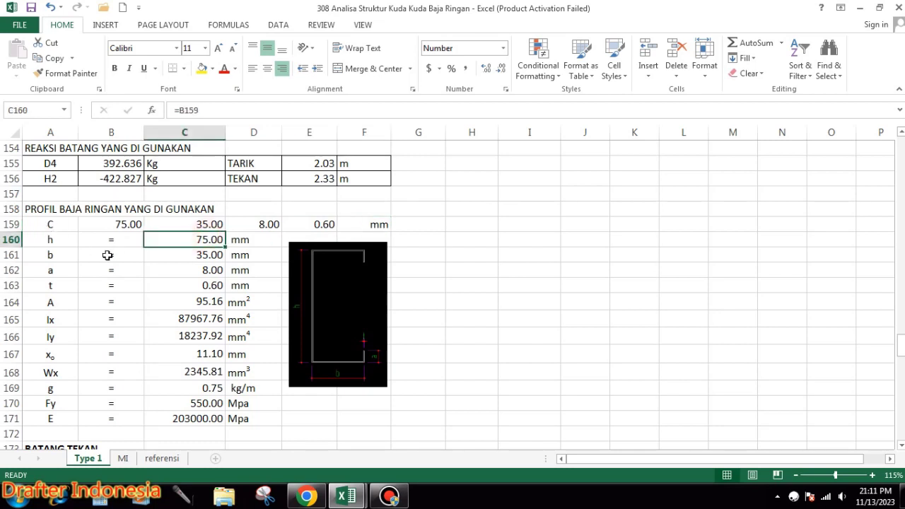
# - Check the formulas behind the b, a and t parameters and area A from the MI sheet
pyautogui.click(57, 254)
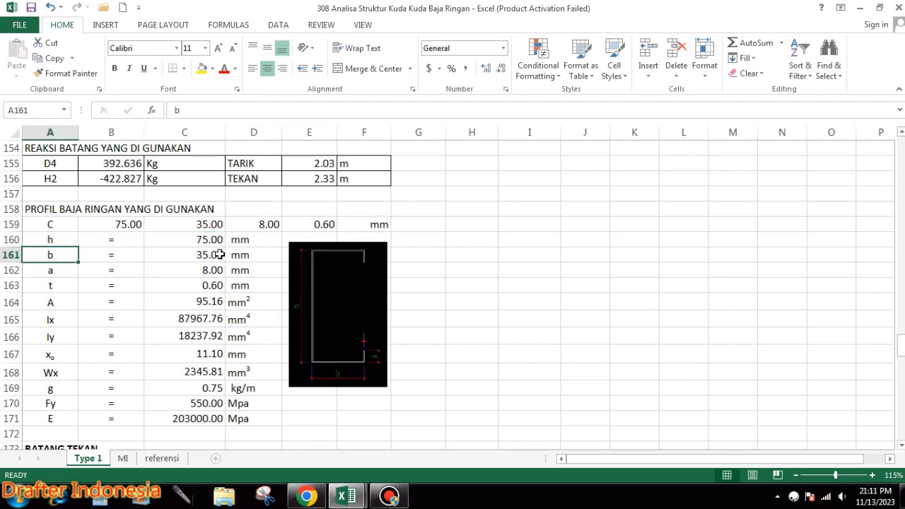
pyautogui.click(217, 254)
pyautogui.click(54, 272)
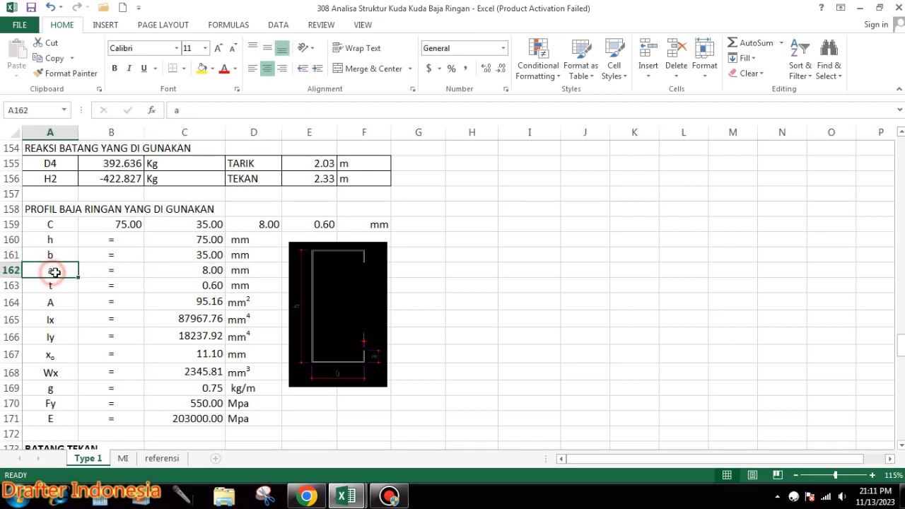
pyautogui.click(202, 271)
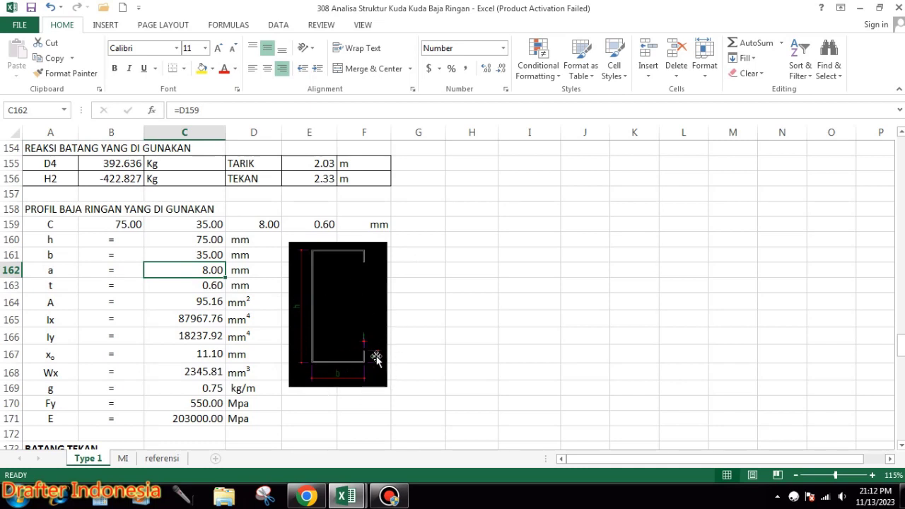
pyautogui.click(45, 286)
pyautogui.click(196, 287)
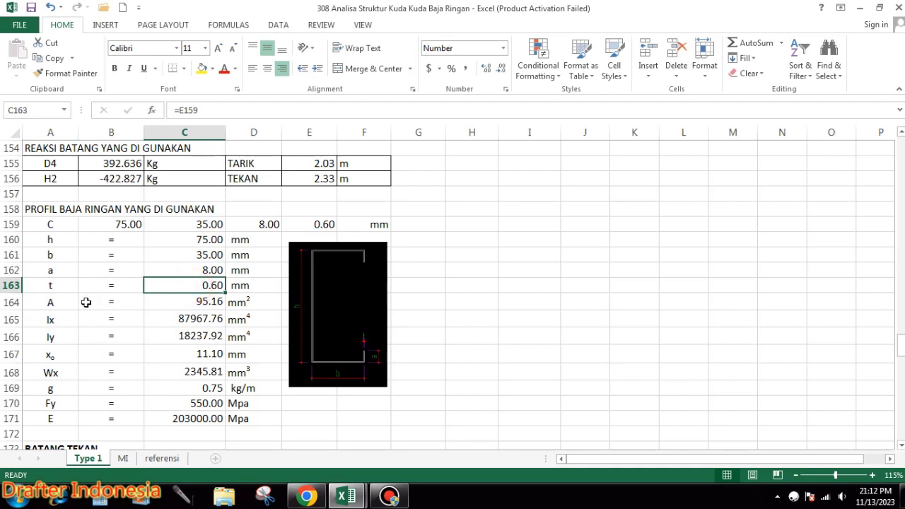
pyautogui.click(61, 301)
pyautogui.click(193, 301)
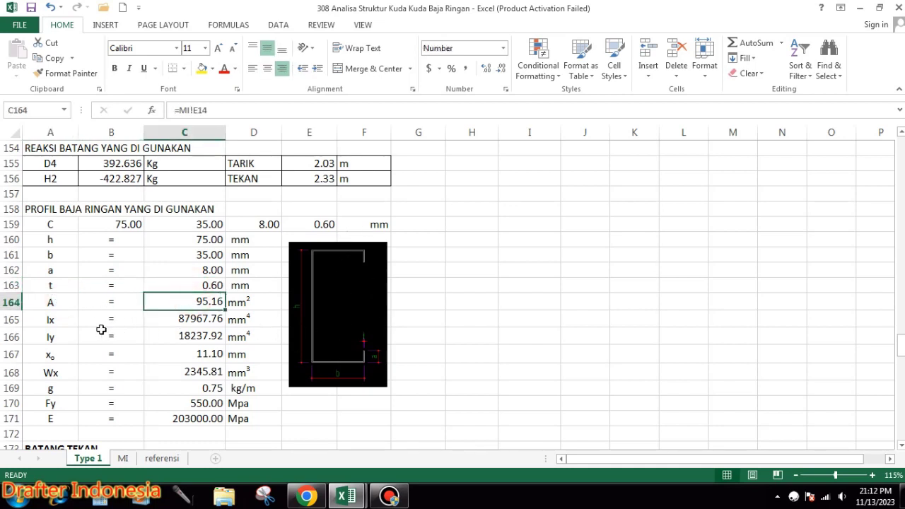
# - Confirm Ix, Iy and xo come from the MI sheet and check the Wx calculation
pyautogui.click(51, 319)
pyautogui.click(204, 318)
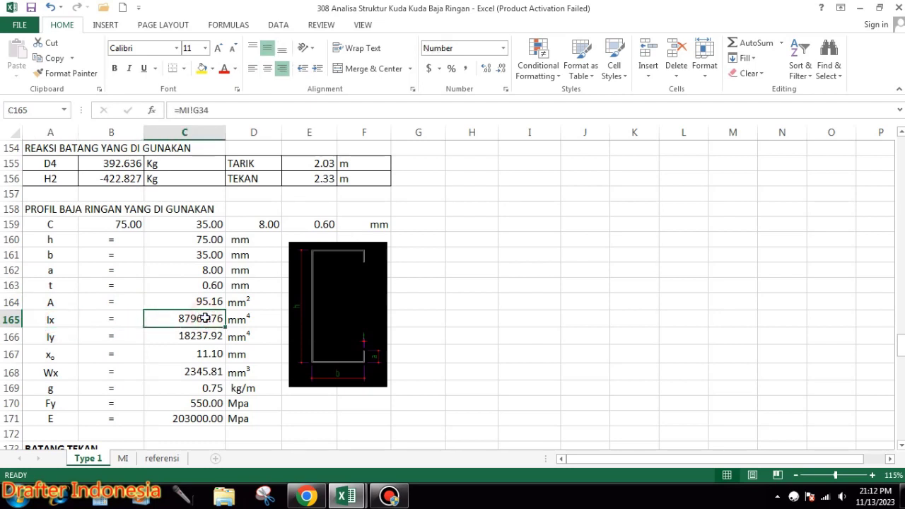
pyautogui.click(54, 337)
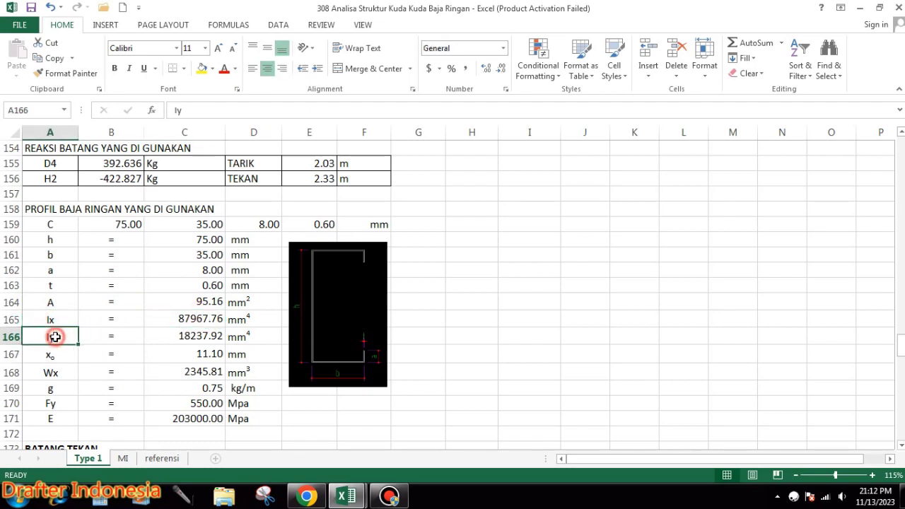
pyautogui.click(189, 337)
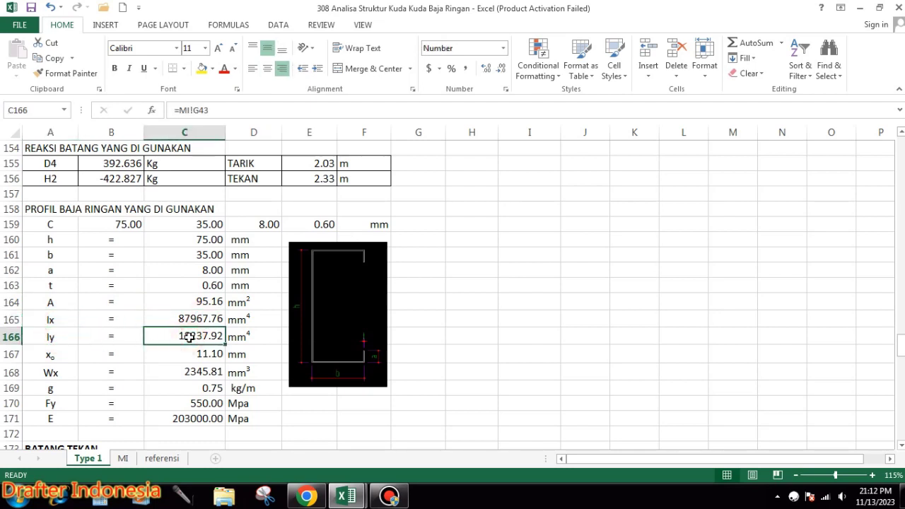
pyautogui.click(51, 357)
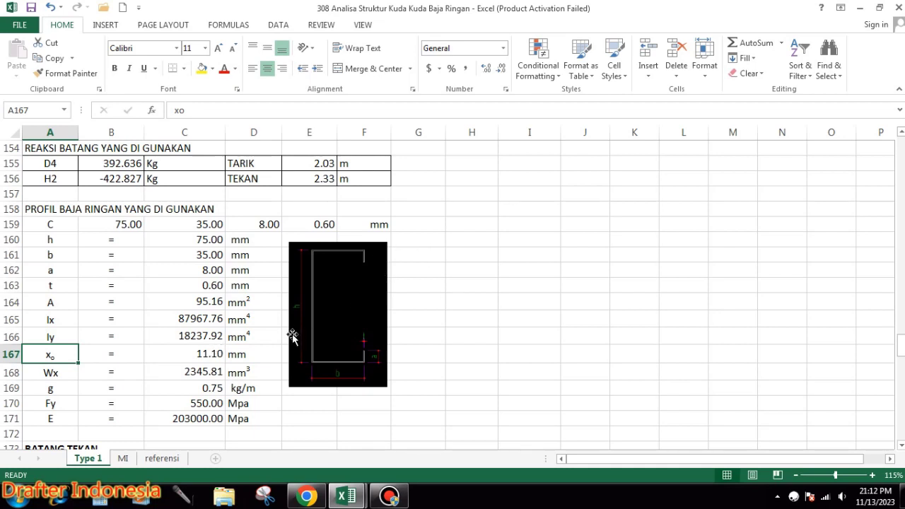
pyautogui.click(212, 355)
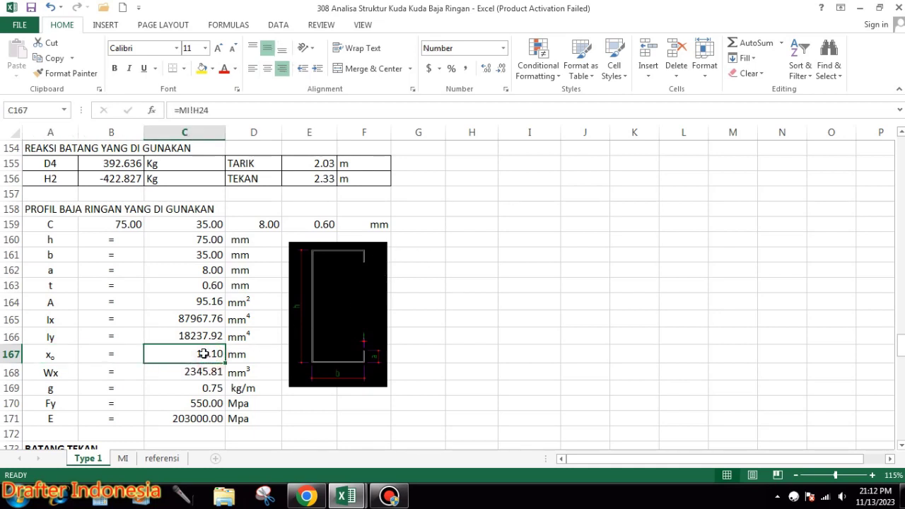
pyautogui.click(209, 370)
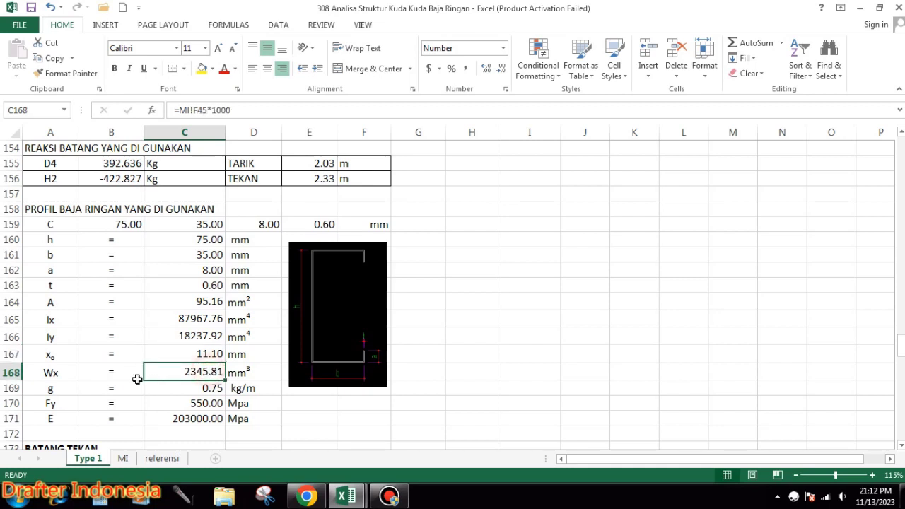
# - Check the formulas for self-weight g 0.75, Fy 550.00 and E 203000.00
pyautogui.click(62, 388)
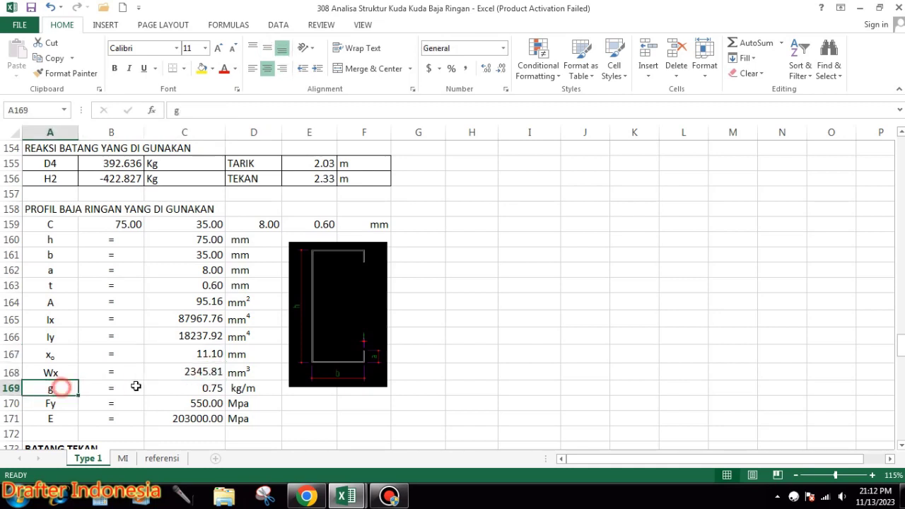
pyautogui.click(205, 388)
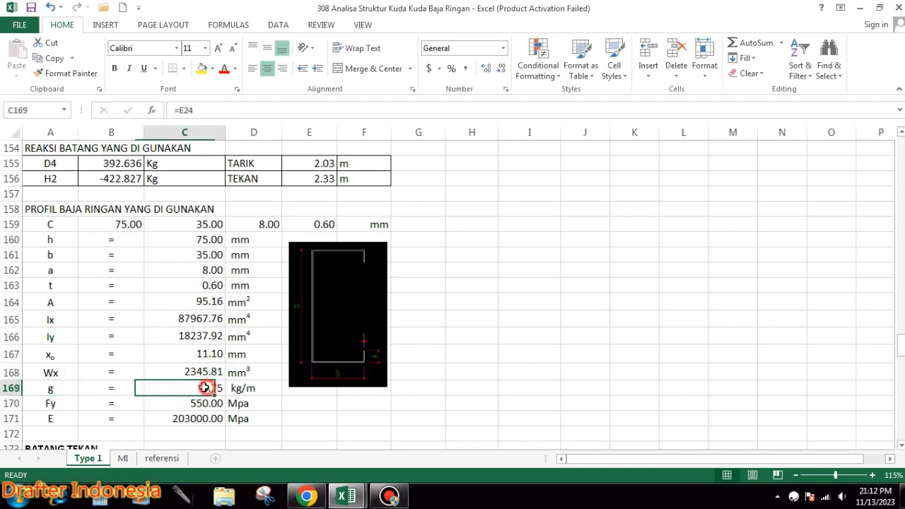
pyautogui.click(49, 404)
pyautogui.click(222, 403)
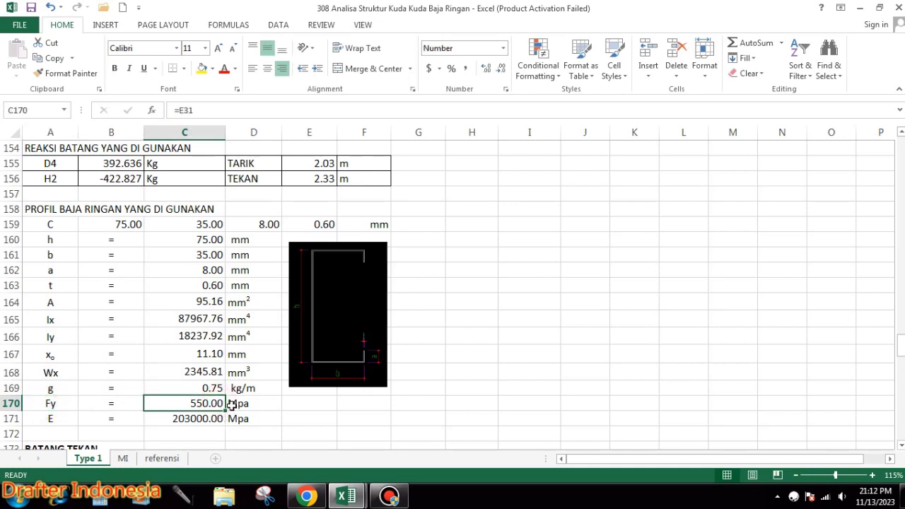
pyautogui.click(55, 420)
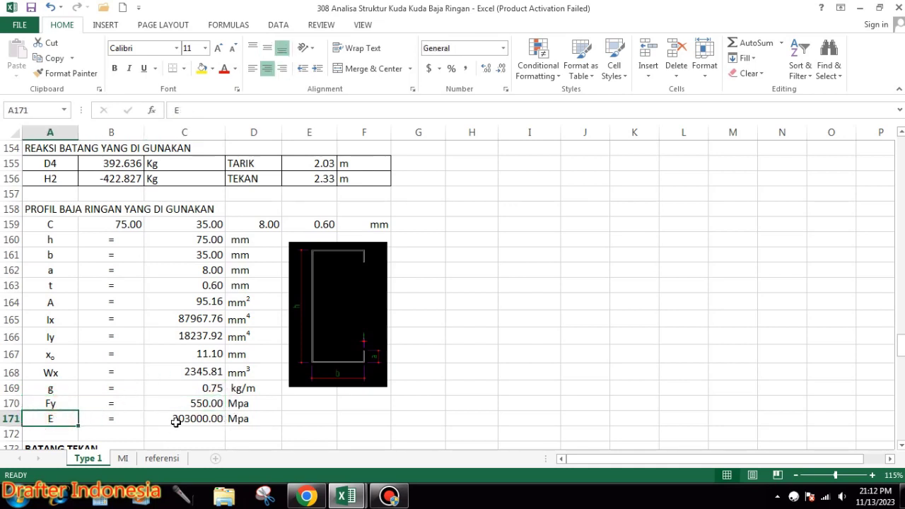
pyautogui.click(195, 418)
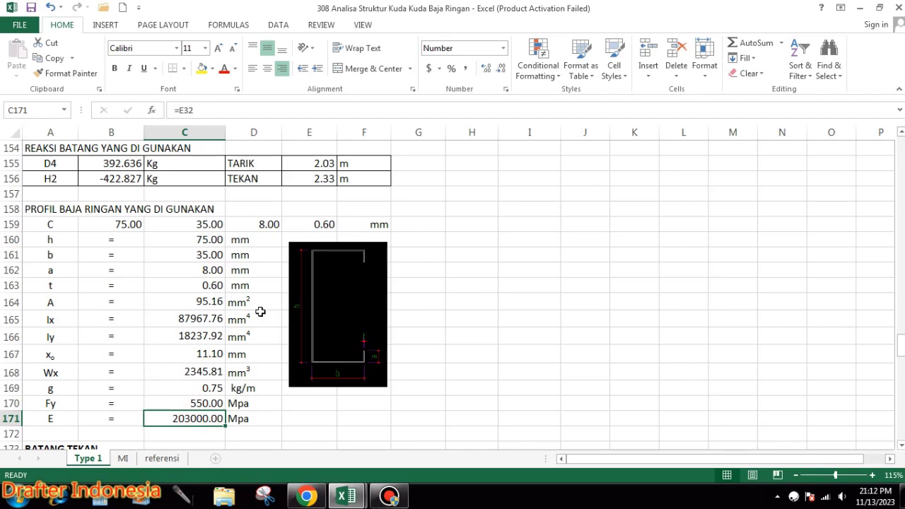
# - Inspect the H2 compression row (422.83 Kg, TEKAN, 2.33 m) and the Batas Kelangsingan heading
pyautogui.scroll(-2, 267, 276)
pyautogui.scroll(-1, 247, 280)
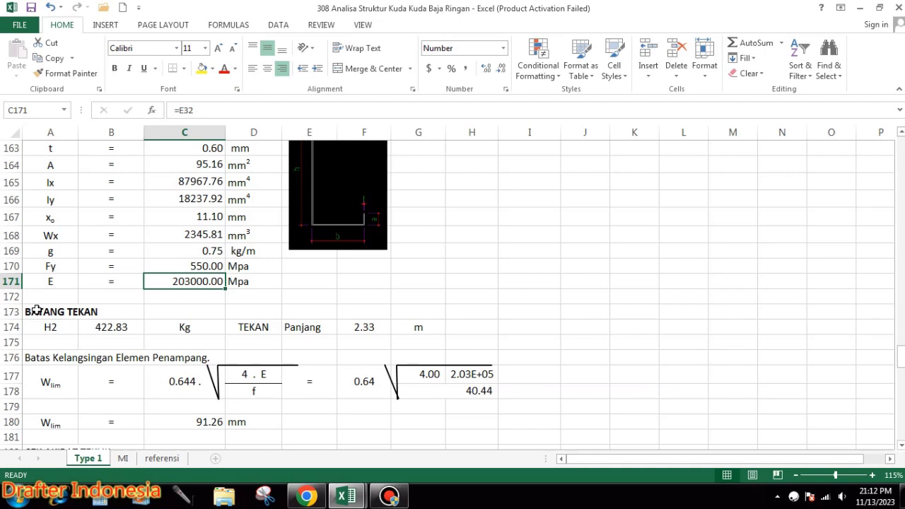
pyautogui.click(49, 329)
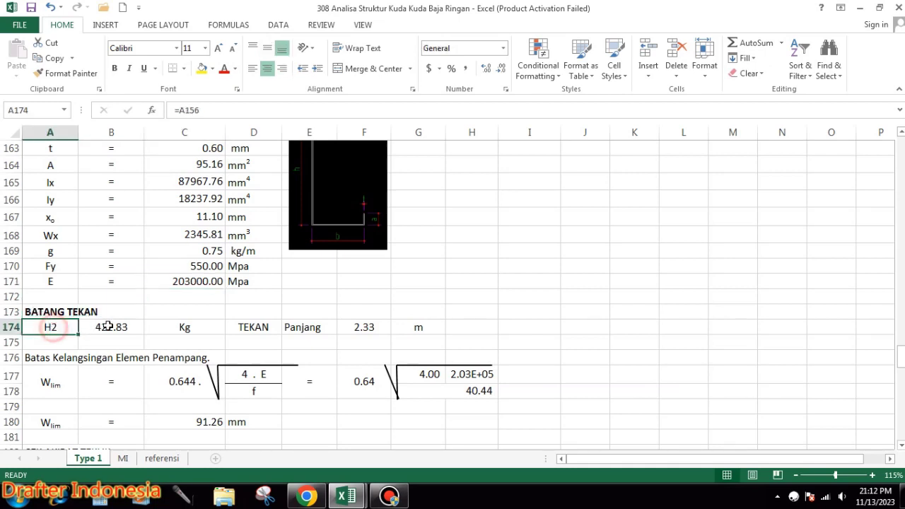
pyautogui.click(106, 328)
pyautogui.click(194, 327)
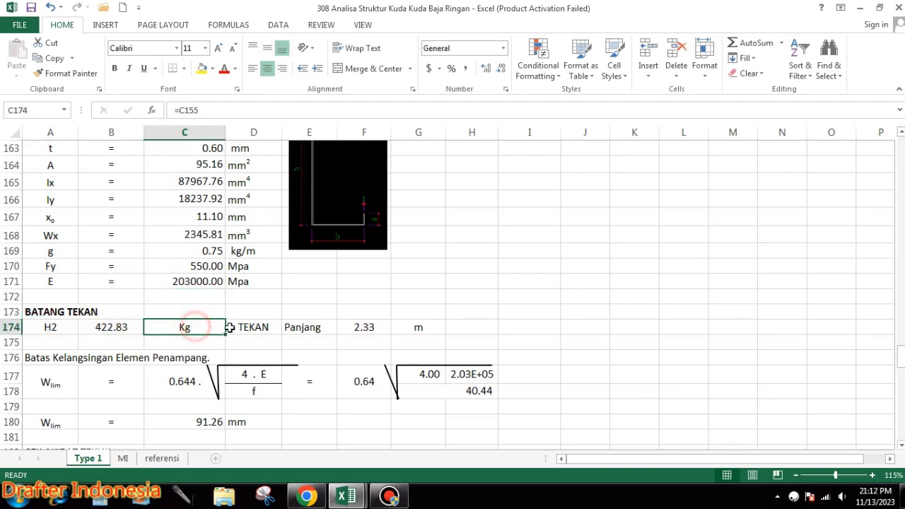
pyautogui.click(251, 328)
pyautogui.click(309, 327)
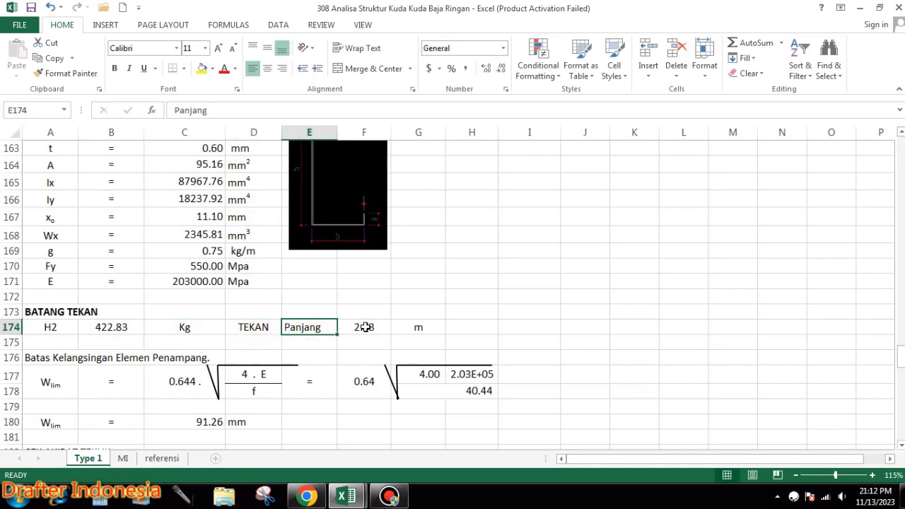
pyautogui.click(362, 327)
pyautogui.click(428, 325)
pyautogui.scroll(-2, 395, 298)
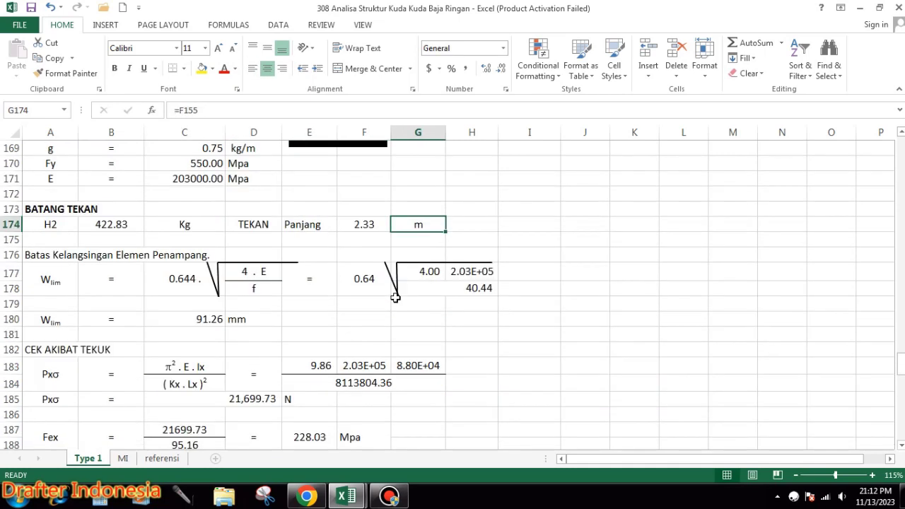
pyautogui.click(36, 257)
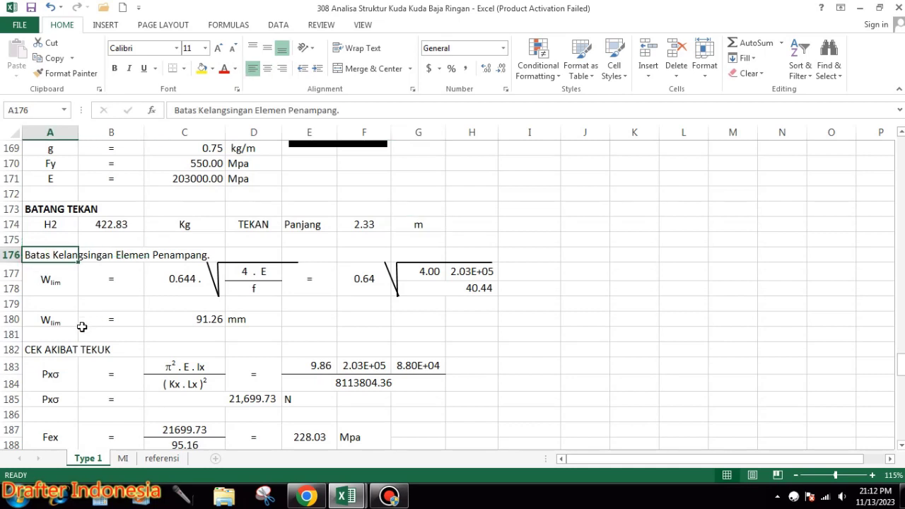
# - Check the Wlim formula (0.644, E 2.03E+05, 40.44 stress) giving 91.26 mm, then reach the Pxσ row
pyautogui.click(69, 273)
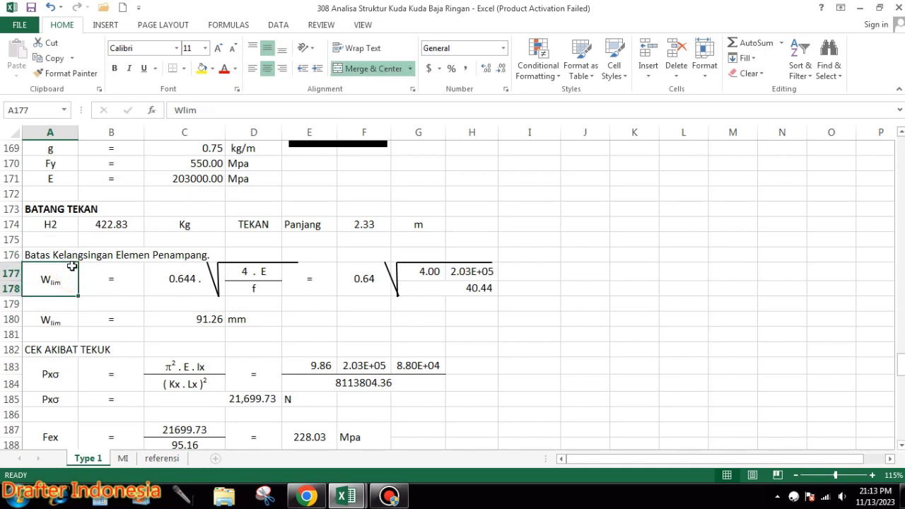
pyautogui.click(173, 280)
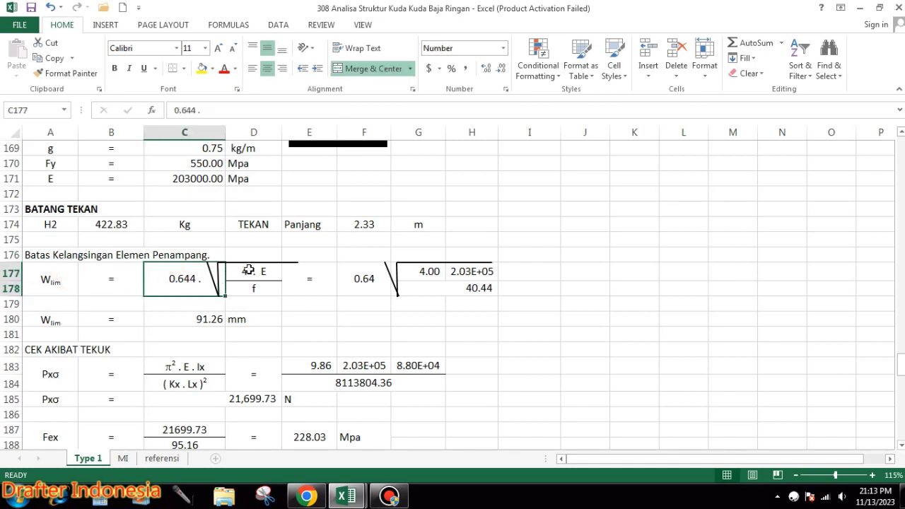
pyautogui.click(248, 270)
pyautogui.click(244, 288)
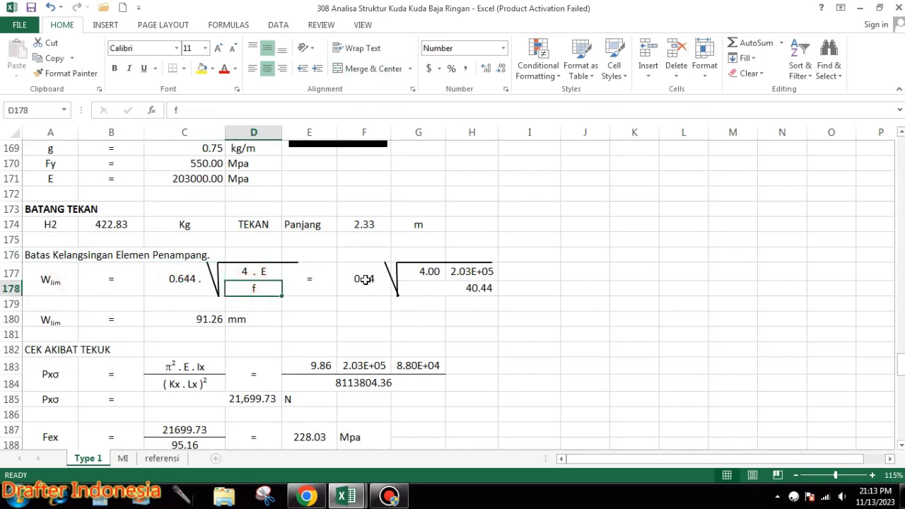
pyautogui.click(365, 280)
pyautogui.click(472, 271)
pyautogui.click(475, 288)
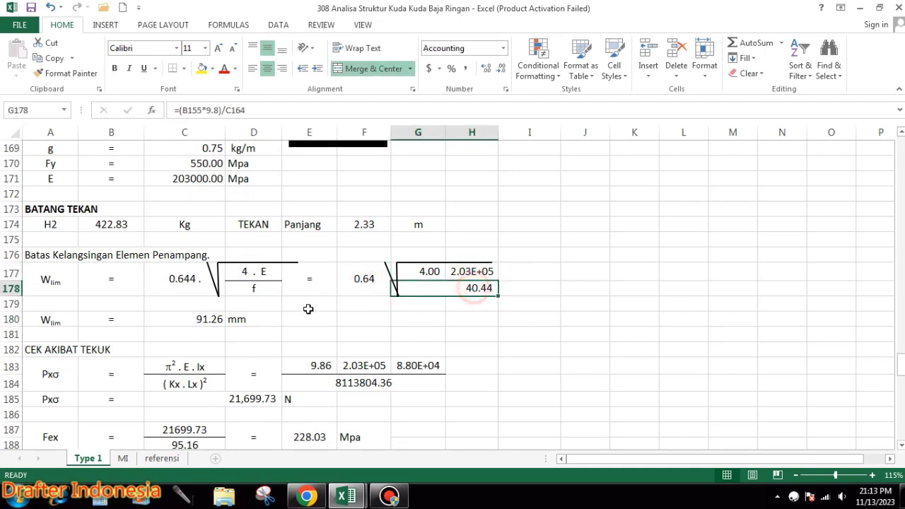
pyautogui.click(196, 320)
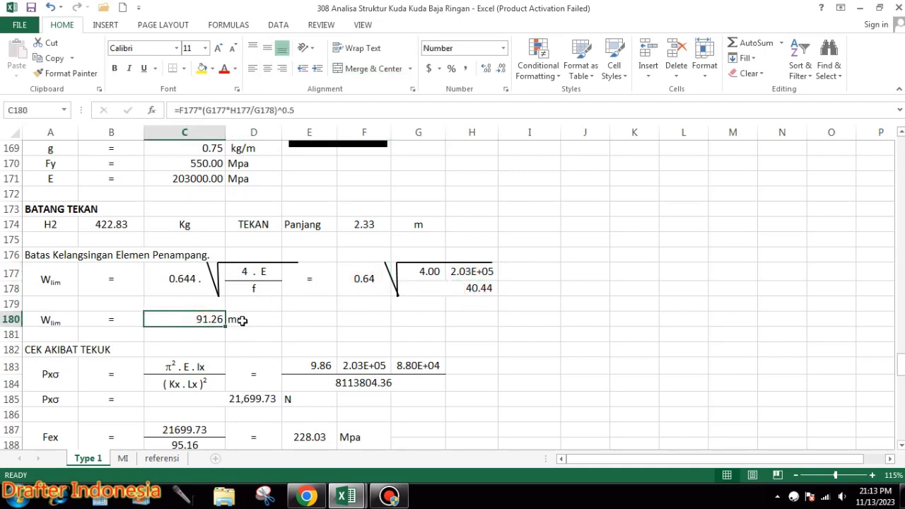
pyautogui.click(236, 320)
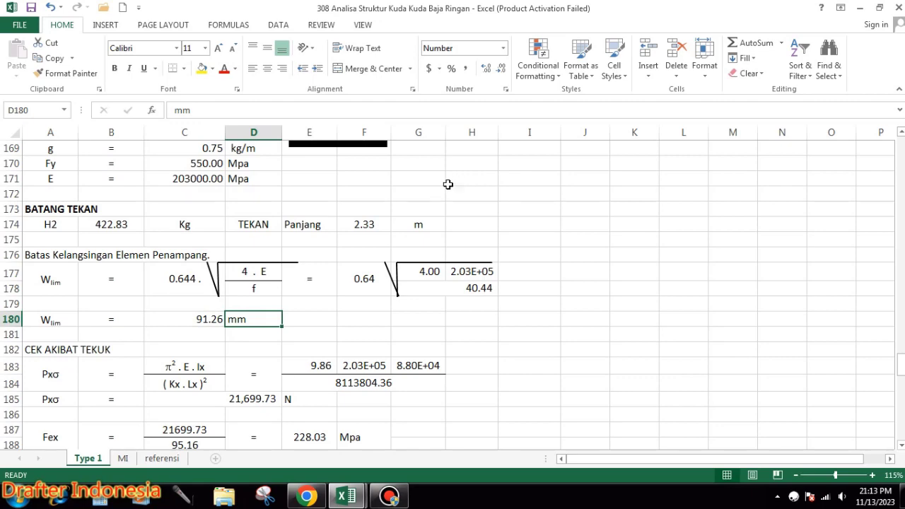
pyautogui.scroll(-2, 186, 253)
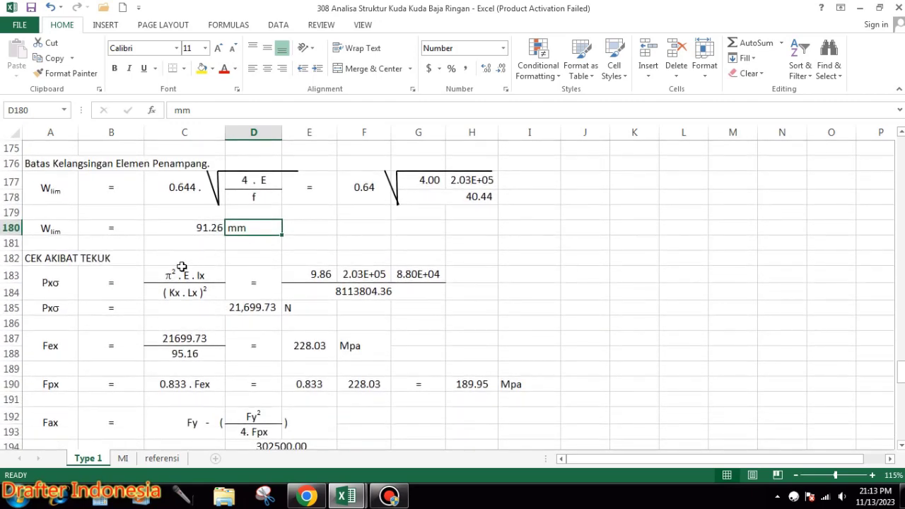
pyautogui.click(59, 283)
pyautogui.click(171, 272)
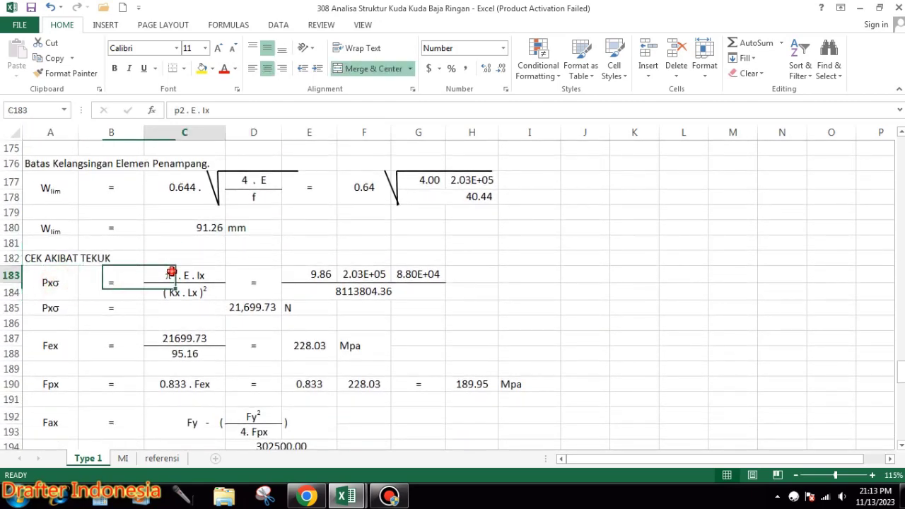
pyautogui.click(178, 294)
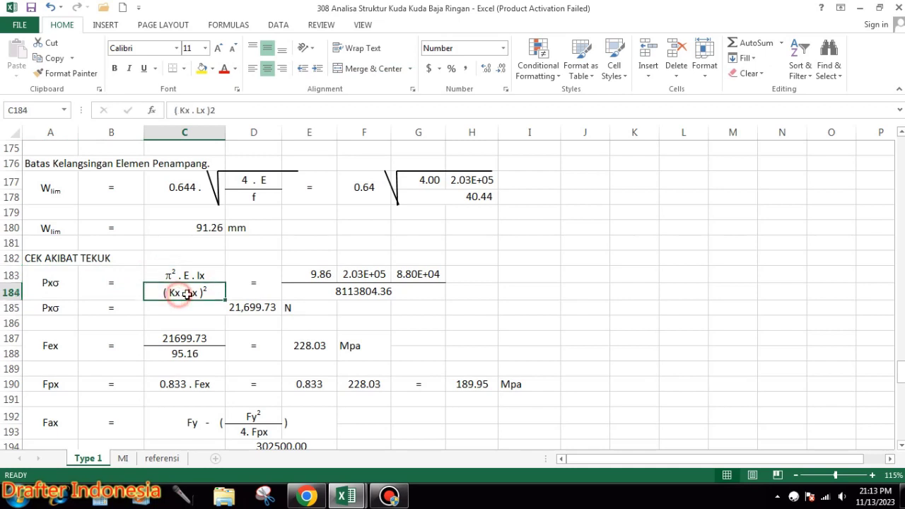
pyautogui.click(303, 273)
pyautogui.click(360, 275)
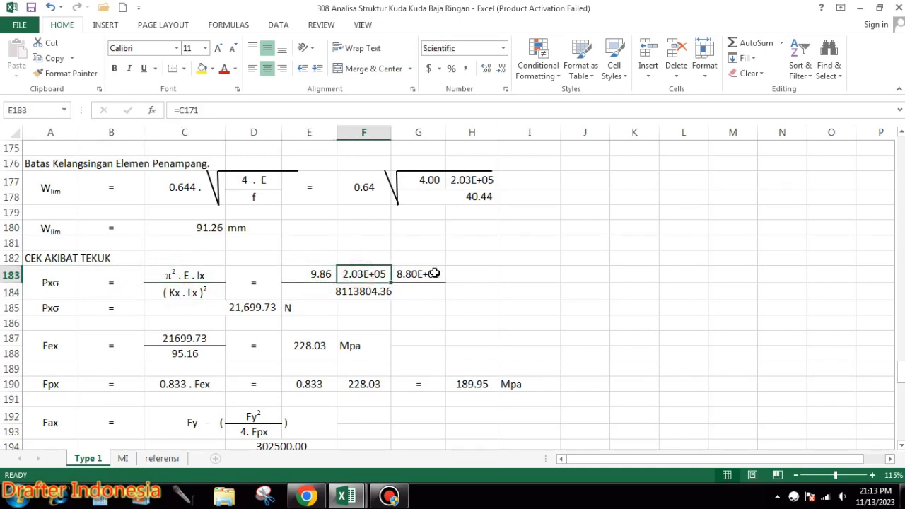
pyautogui.click(431, 274)
pyautogui.click(370, 291)
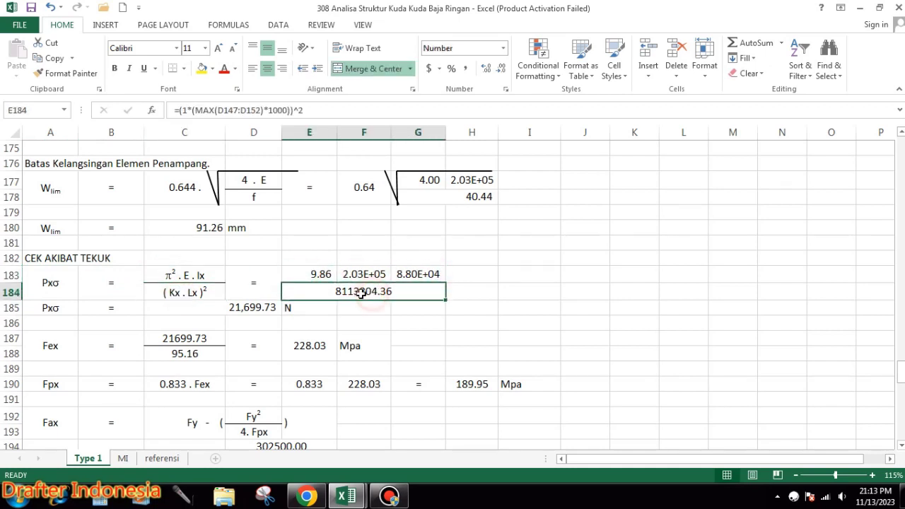
pyautogui.click(262, 307)
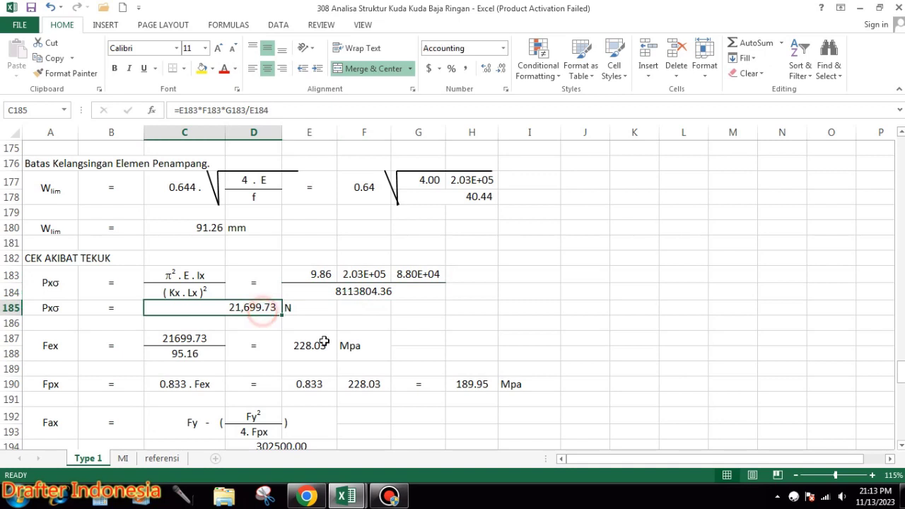
pyautogui.click(311, 307)
pyautogui.scroll(-1, 323, 266)
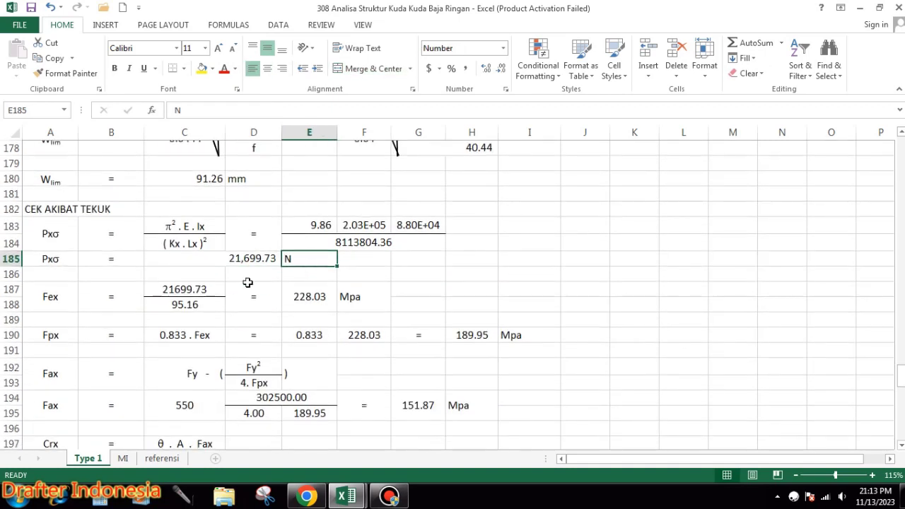
pyautogui.click(192, 290)
pyautogui.click(198, 304)
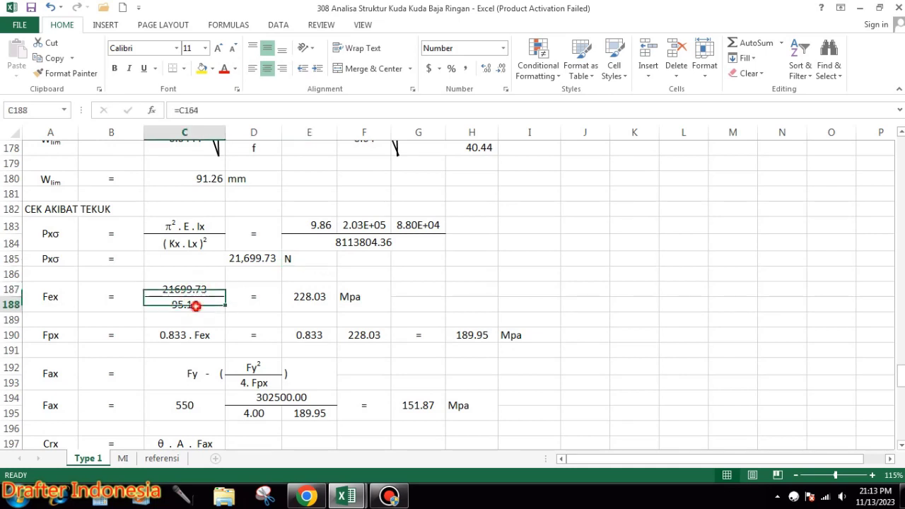
pyautogui.click(316, 300)
pyautogui.click(355, 297)
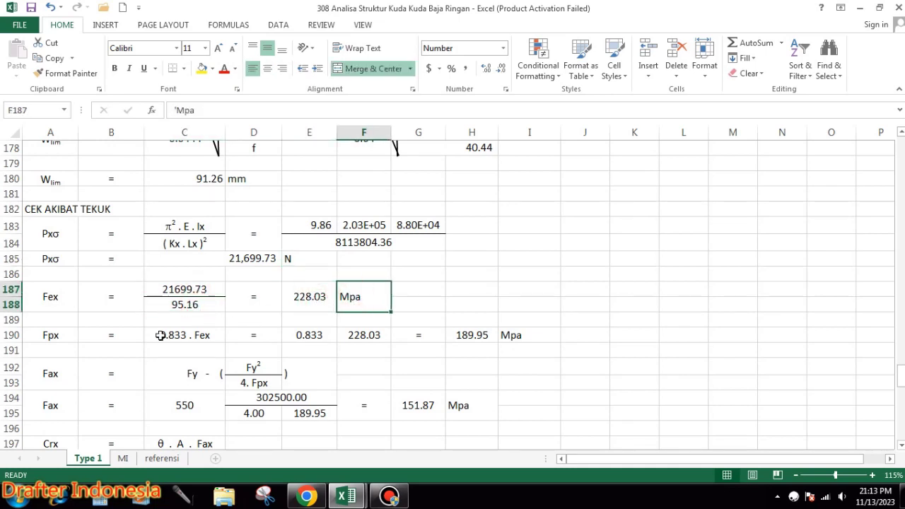
pyautogui.scroll(-1, 170, 325)
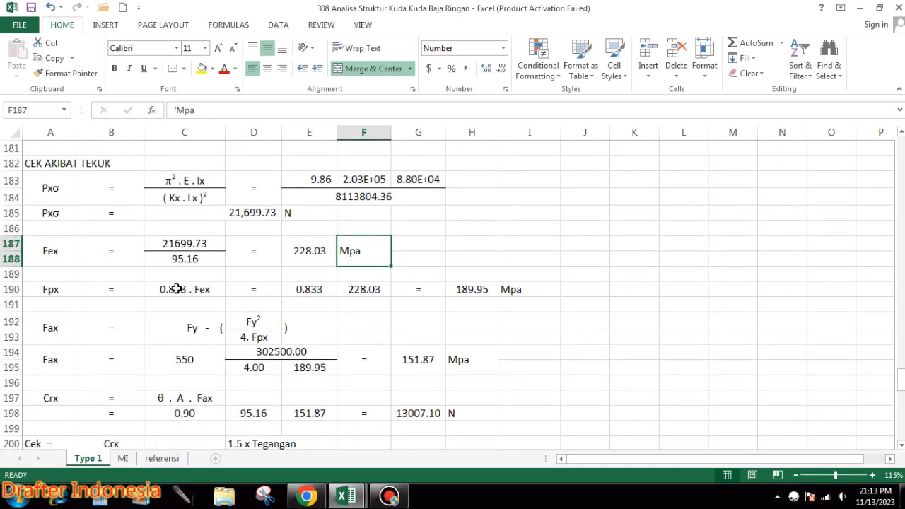
pyautogui.click(176, 289)
pyautogui.click(304, 289)
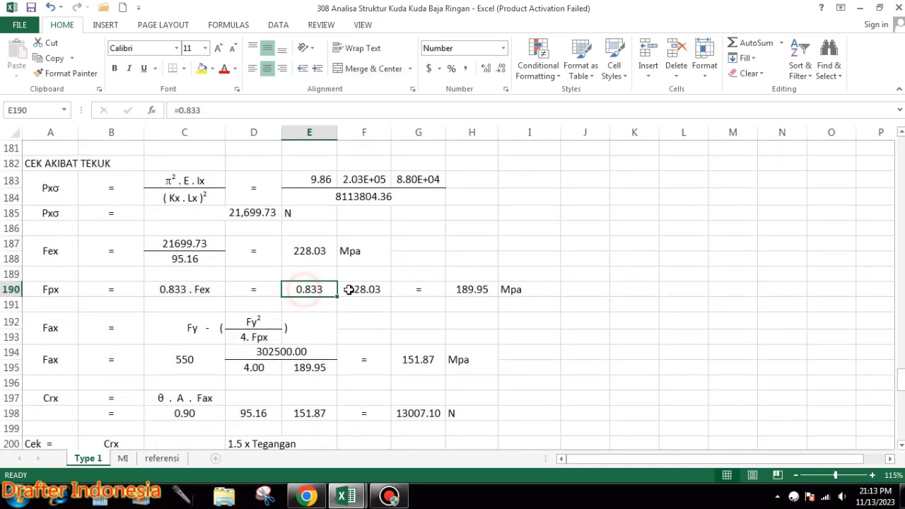
pyautogui.click(359, 289)
pyautogui.click(460, 289)
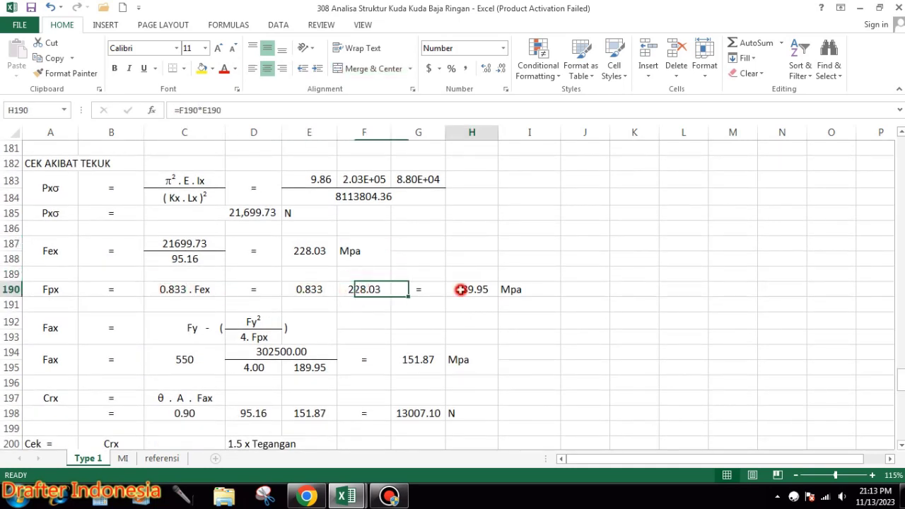
pyautogui.click(515, 289)
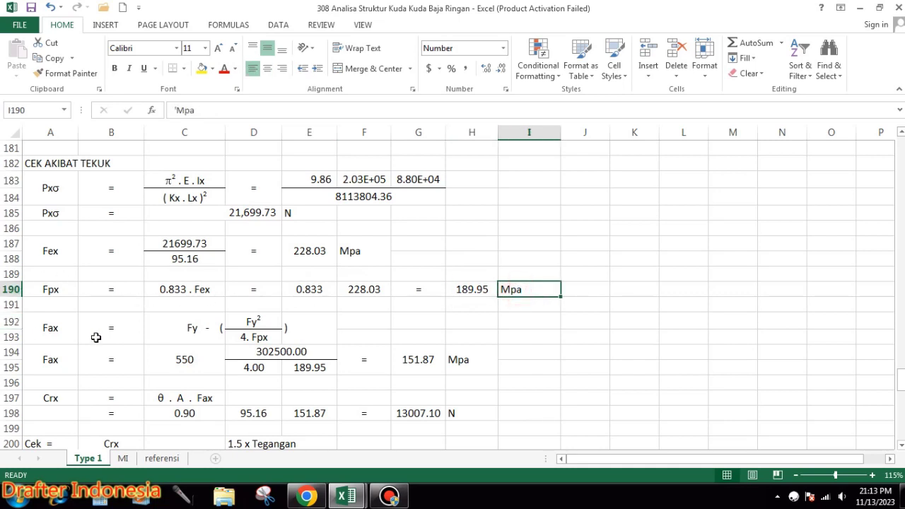
pyautogui.click(183, 336)
pyautogui.click(256, 319)
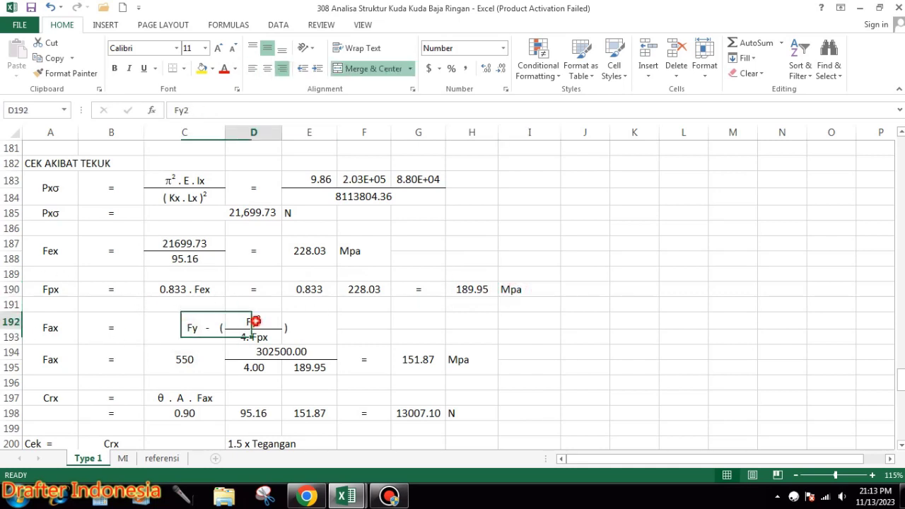
pyautogui.click(254, 339)
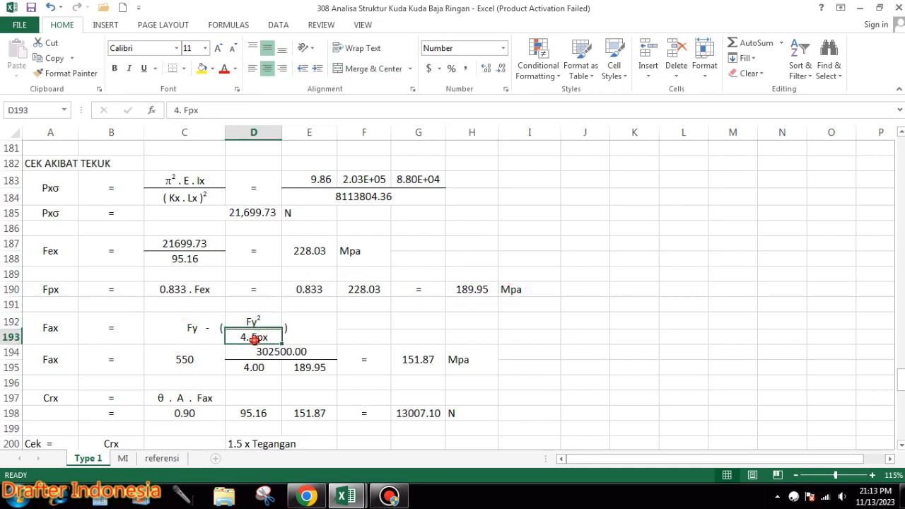
pyautogui.click(179, 361)
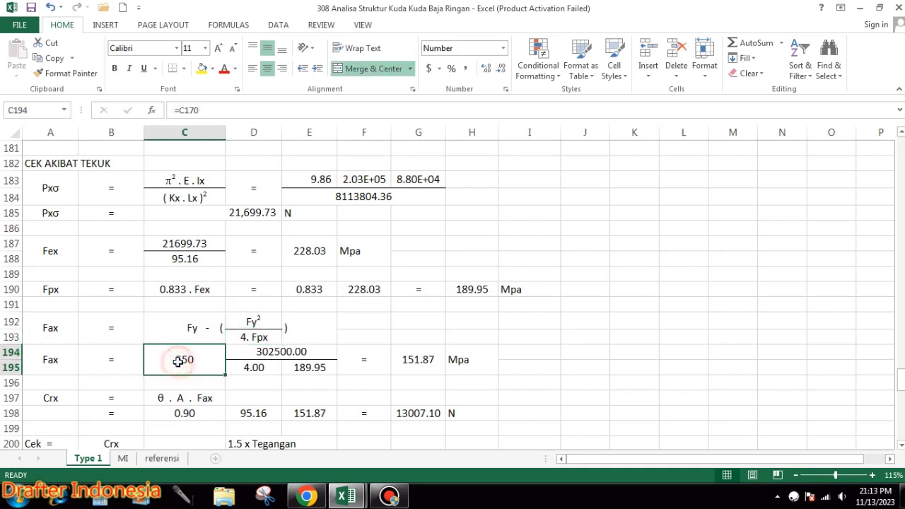
pyautogui.click(286, 351)
pyautogui.click(252, 367)
pyautogui.click(311, 366)
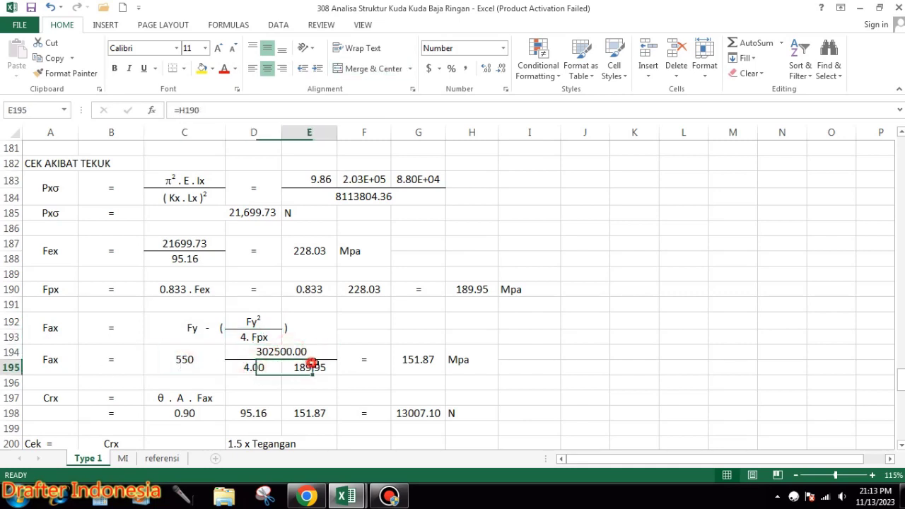
pyautogui.click(429, 362)
pyautogui.click(459, 363)
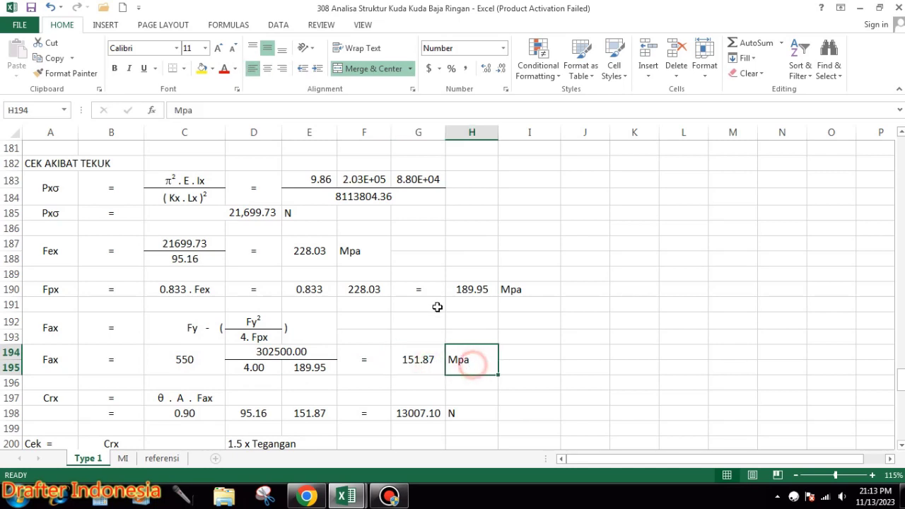
pyautogui.scroll(-2, 434, 307)
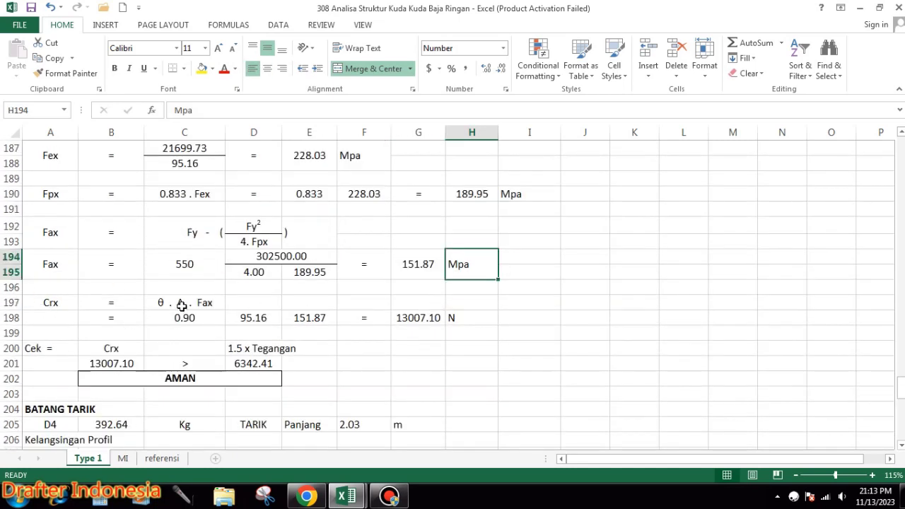
pyautogui.click(183, 304)
pyautogui.click(204, 318)
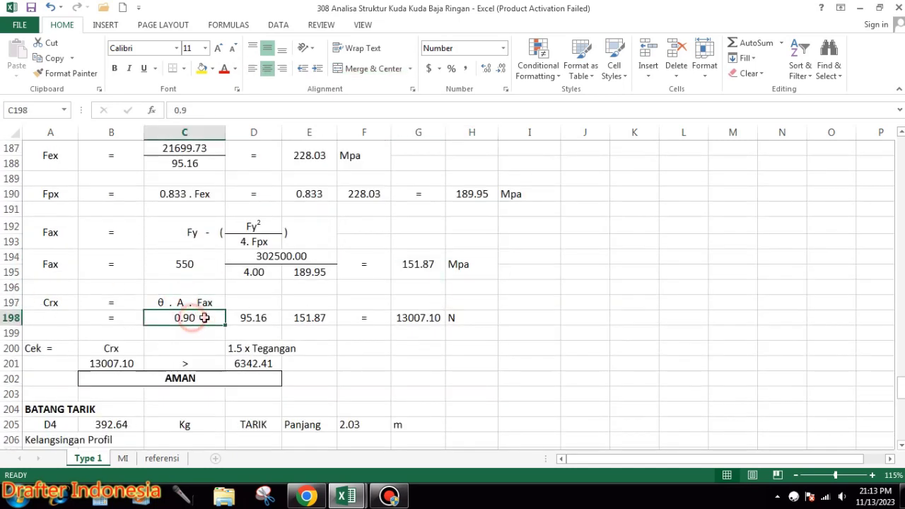
pyautogui.click(263, 318)
pyautogui.click(311, 319)
pyautogui.click(409, 320)
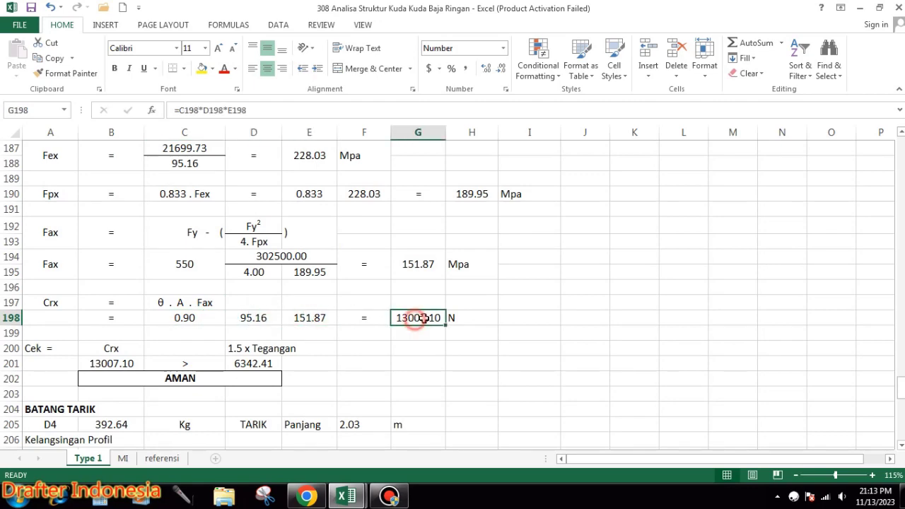
pyautogui.click(470, 318)
pyautogui.scroll(-1, 265, 302)
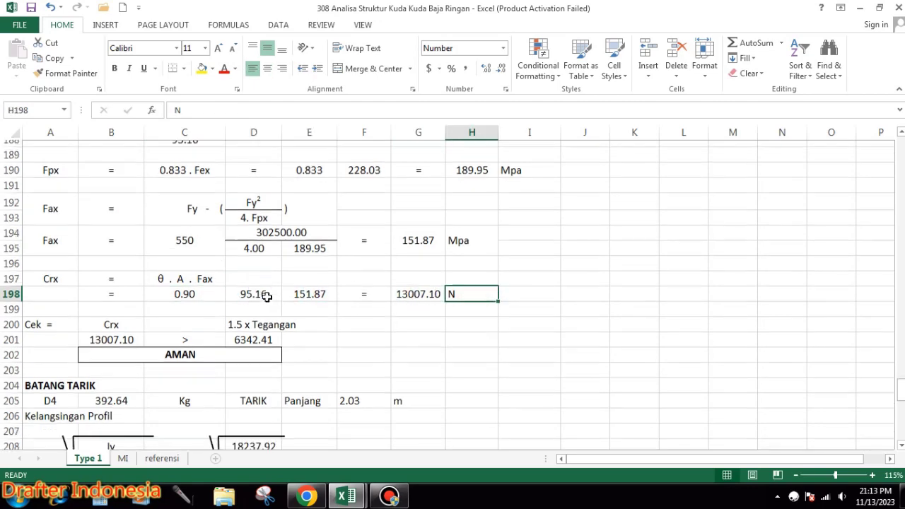
pyautogui.scroll(3, 191, 298)
pyautogui.scroll(2, 192, 299)
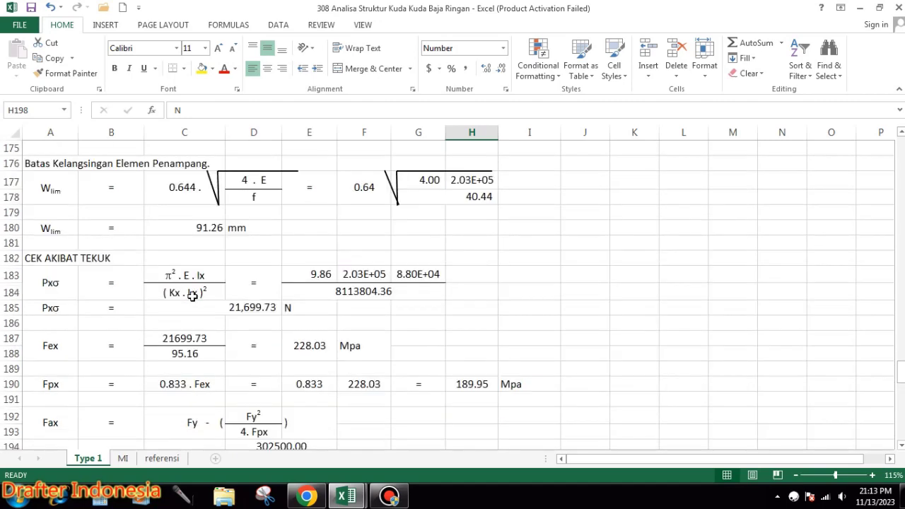
pyautogui.scroll(-4, 197, 283)
pyautogui.click(122, 349)
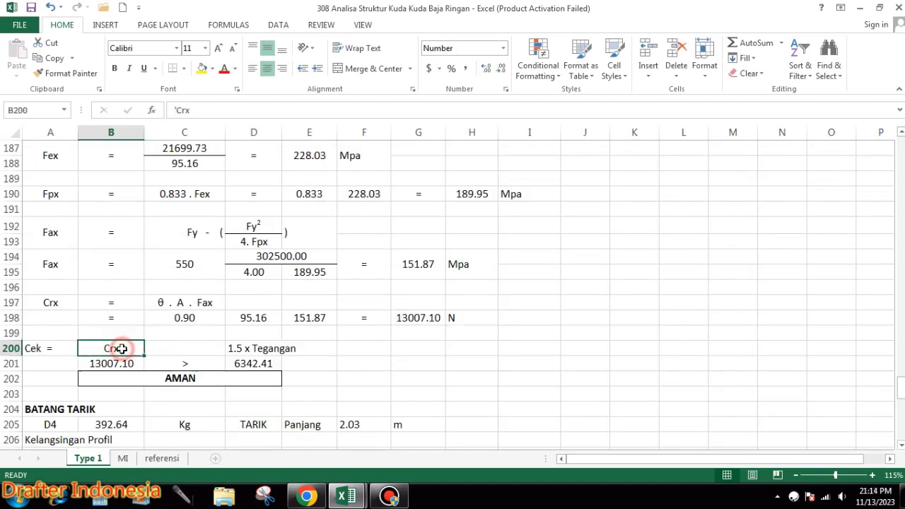
pyautogui.click(266, 348)
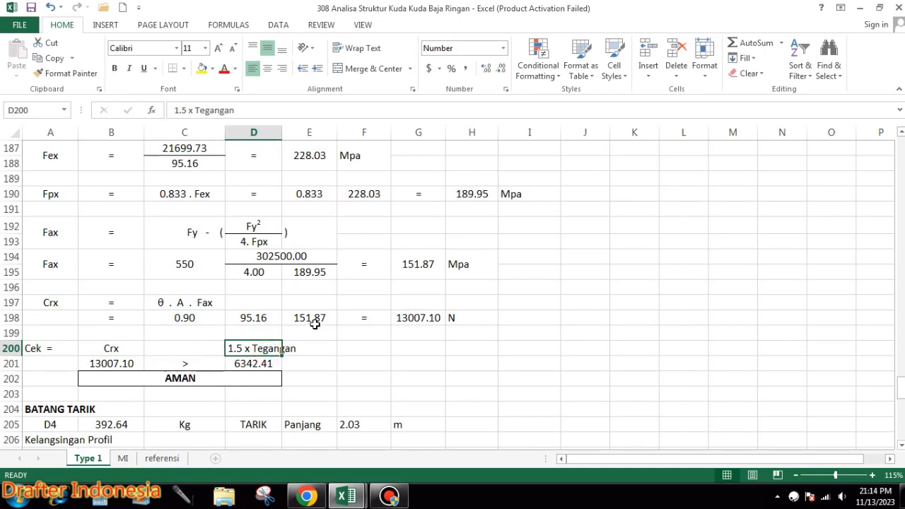
pyautogui.click(124, 363)
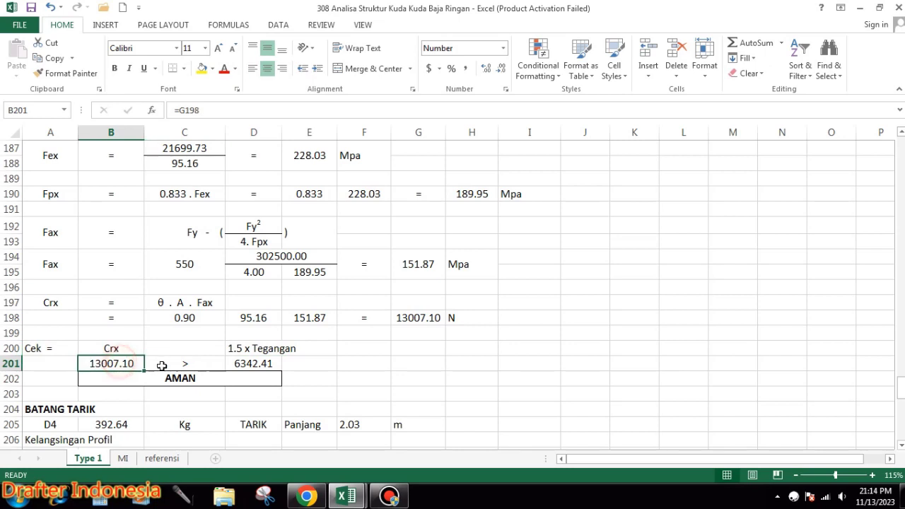
pyautogui.click(263, 364)
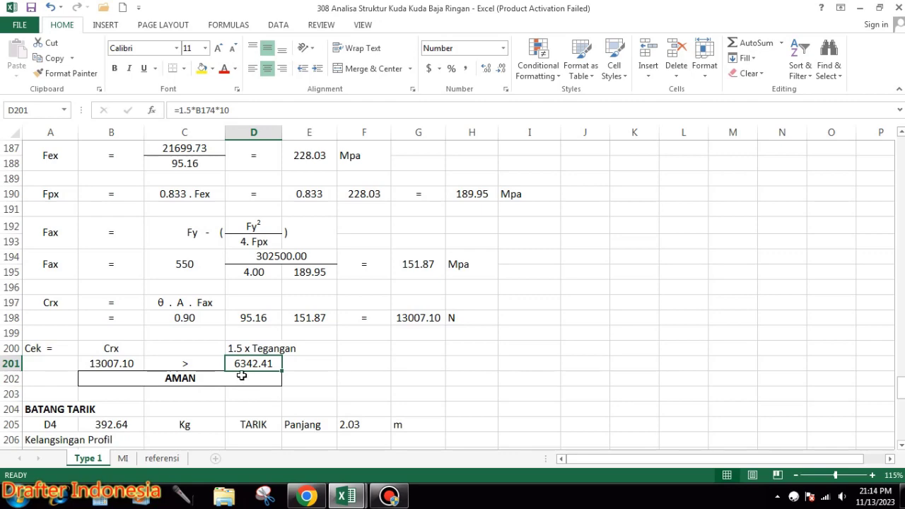
pyautogui.click(216, 377)
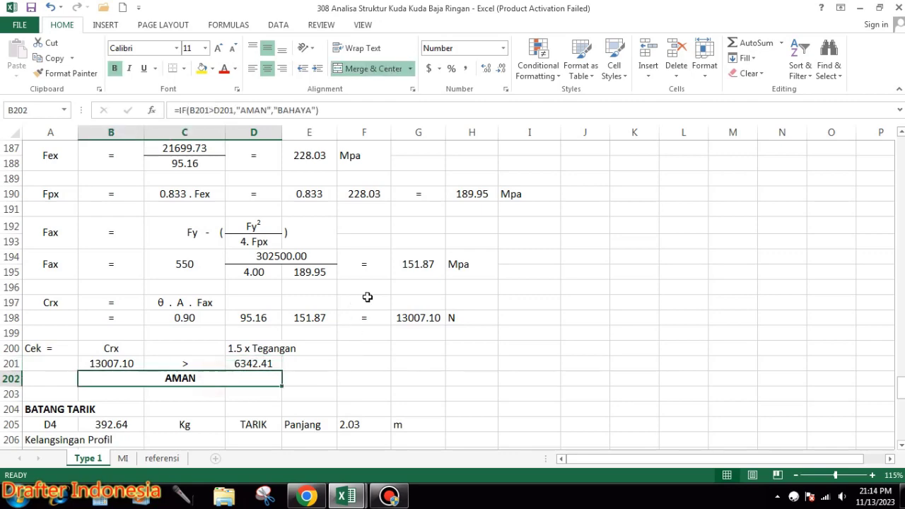
pyautogui.scroll(-1, 368, 296)
pyautogui.scroll(-2, 357, 298)
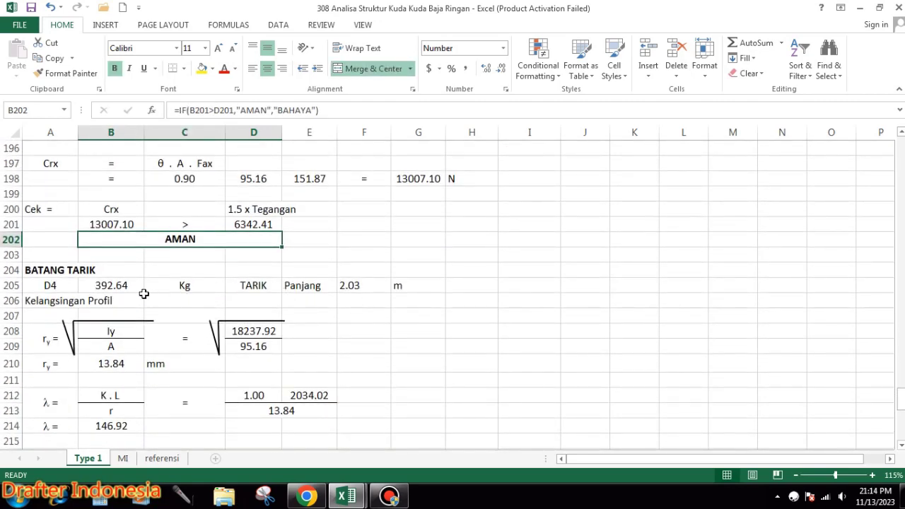
pyautogui.click(58, 285)
pyautogui.click(85, 285)
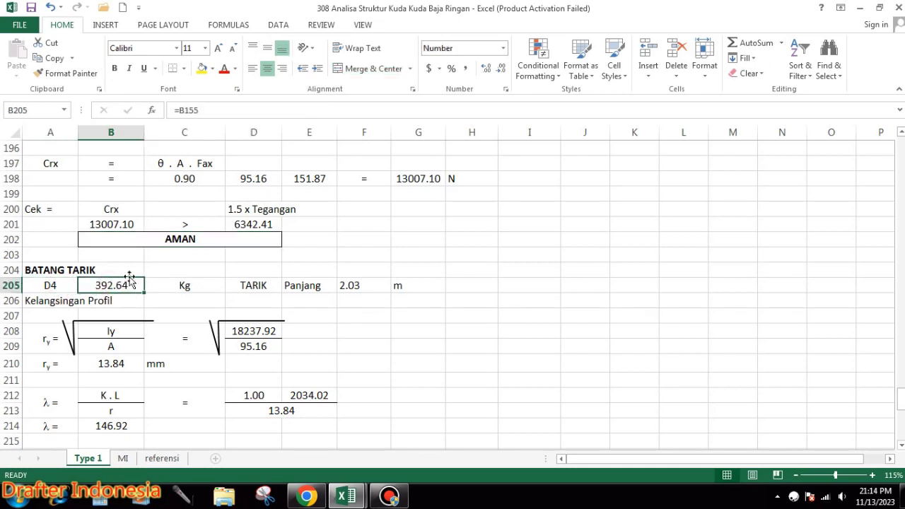
pyautogui.click(195, 287)
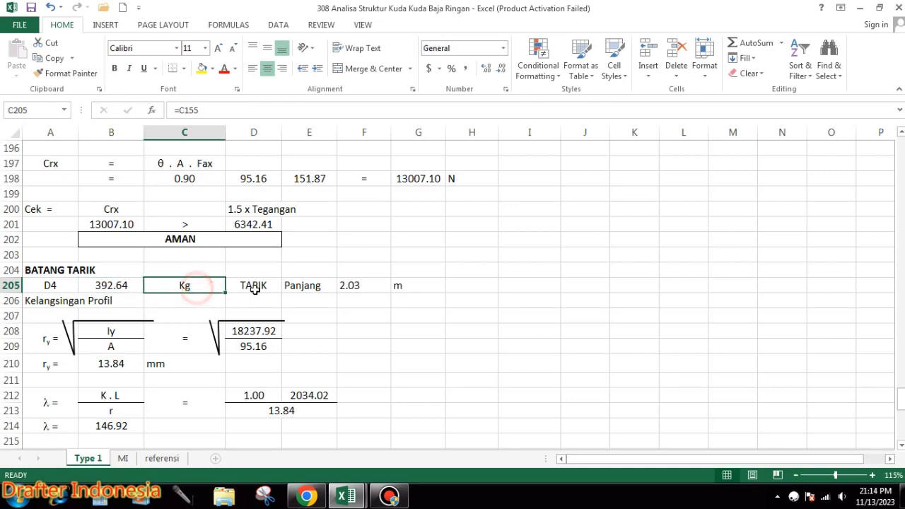
pyautogui.click(255, 286)
pyautogui.click(321, 286)
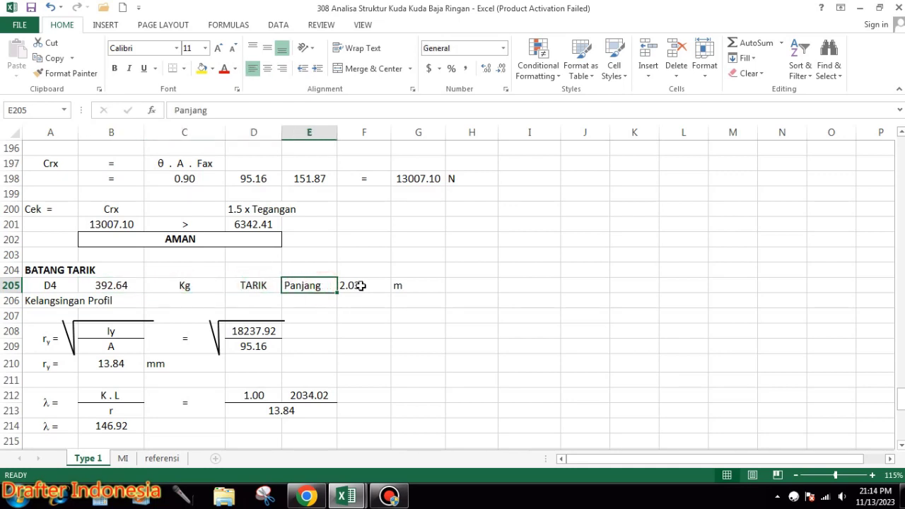
pyautogui.click(361, 285)
pyautogui.click(413, 286)
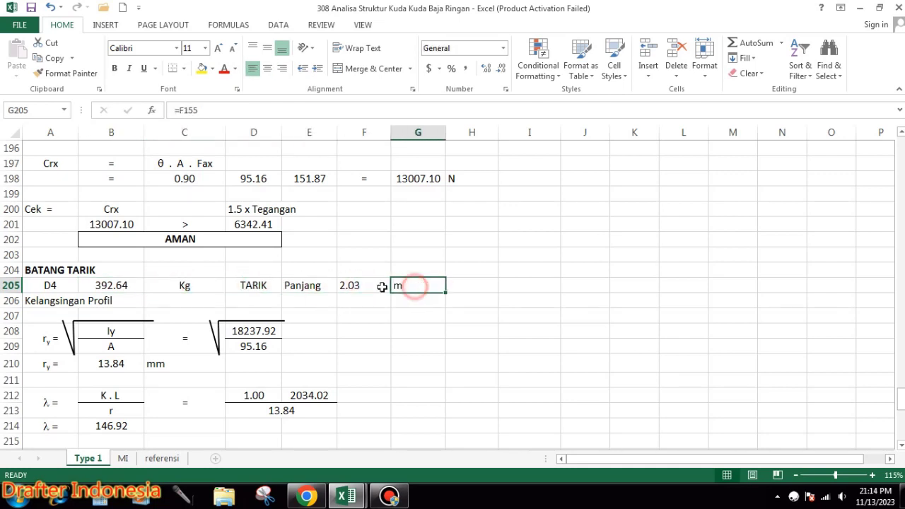
pyautogui.scroll(-2, 145, 320)
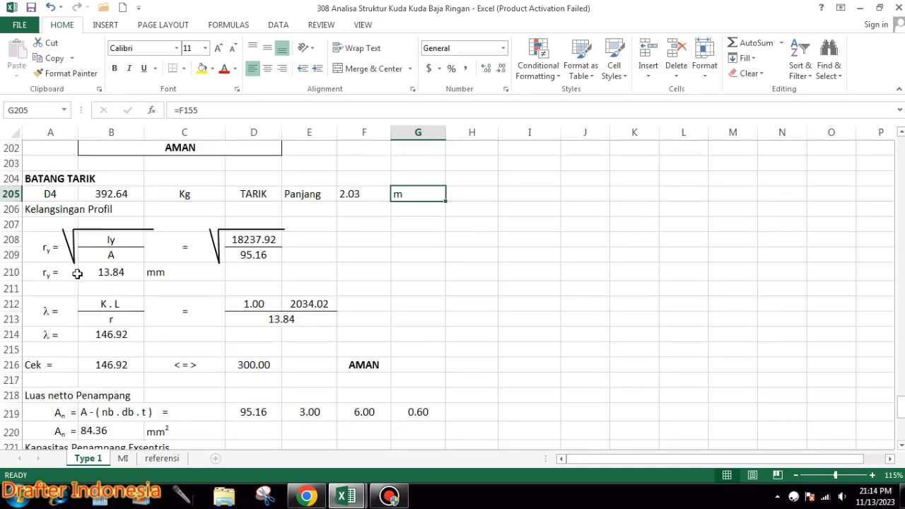
pyautogui.click(50, 246)
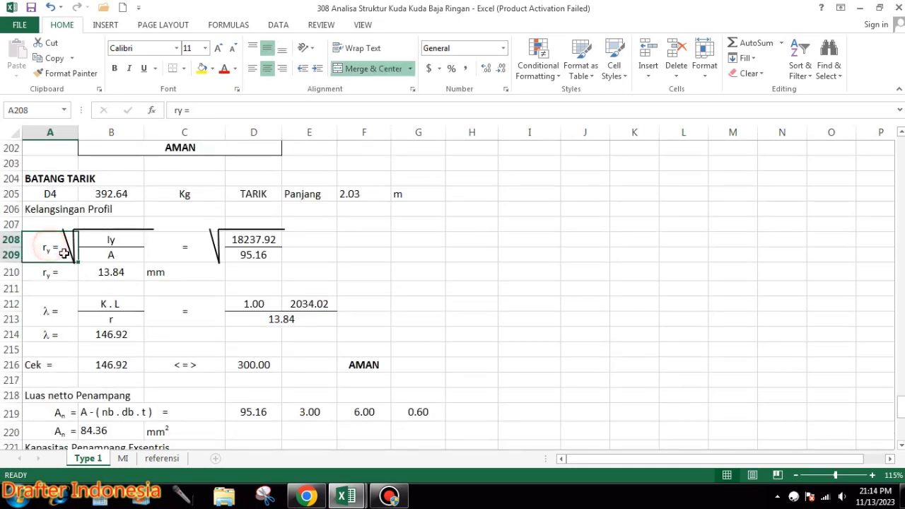
pyautogui.click(110, 238)
pyautogui.click(109, 251)
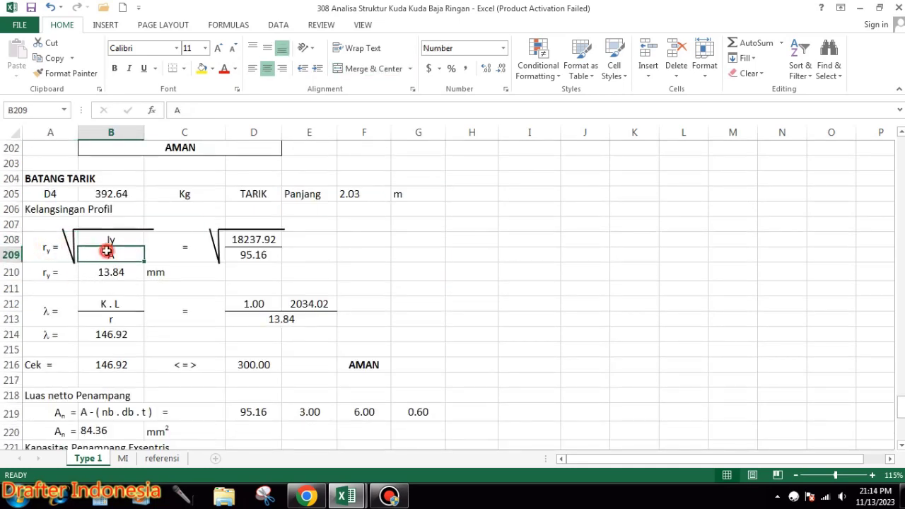
pyautogui.click(252, 241)
pyautogui.click(246, 254)
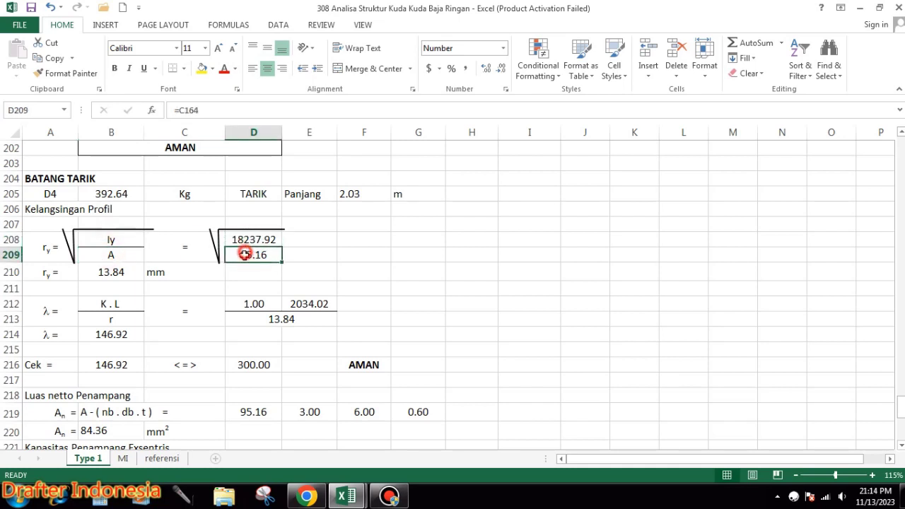
pyautogui.click(113, 272)
pyautogui.click(157, 272)
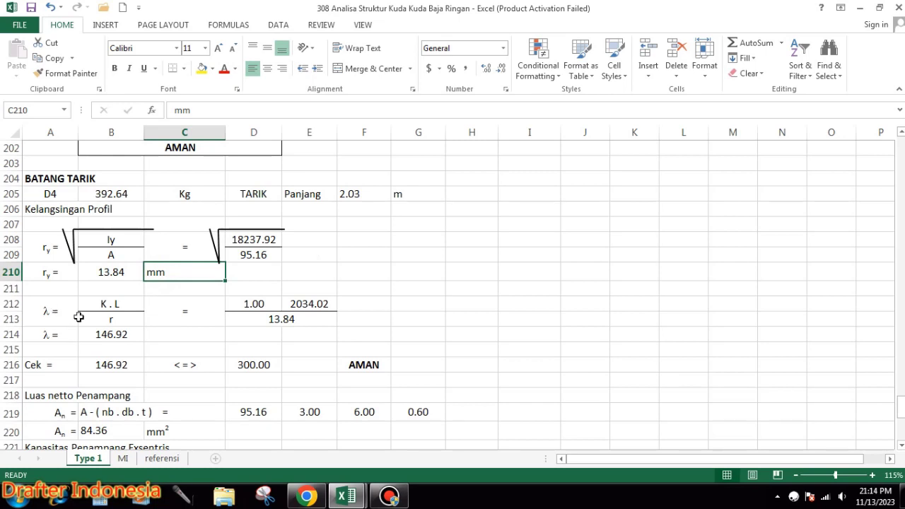
pyautogui.click(115, 303)
pyautogui.click(129, 321)
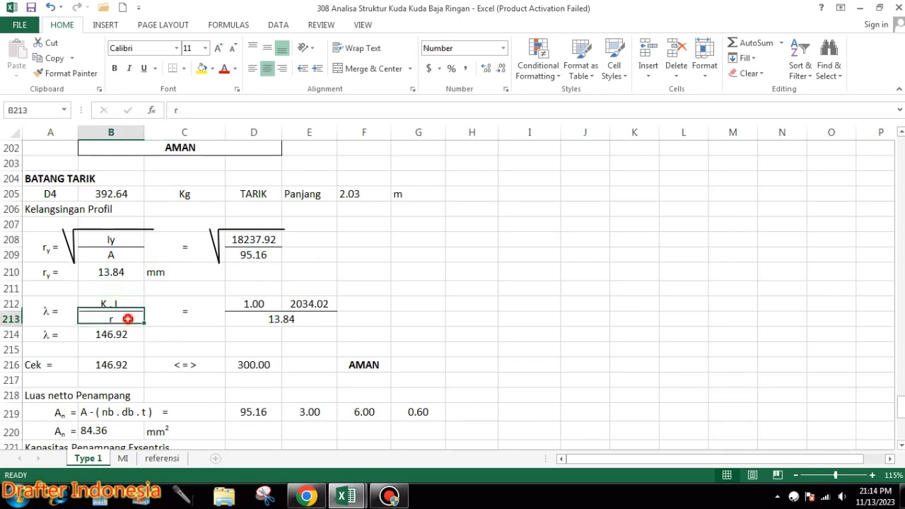
pyautogui.click(259, 302)
pyautogui.click(322, 302)
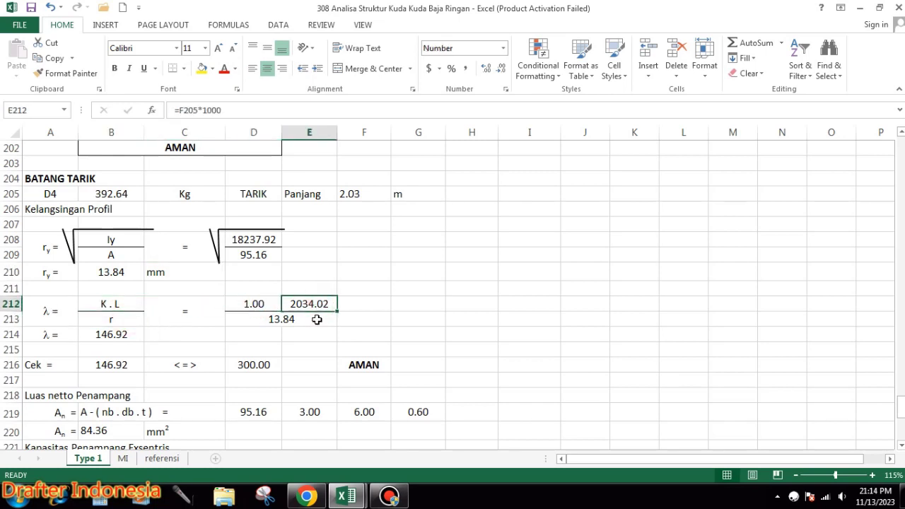
pyautogui.click(315, 319)
pyautogui.click(117, 334)
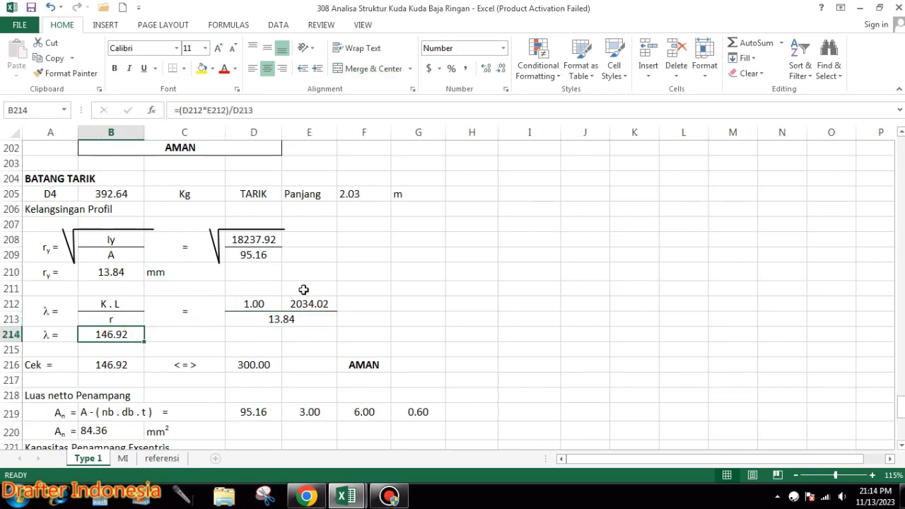
pyautogui.click(176, 332)
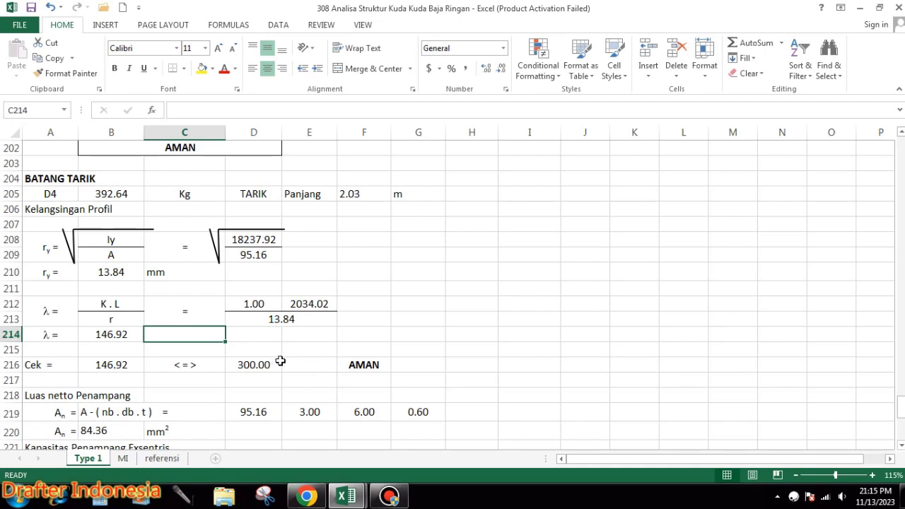
pyautogui.click(122, 364)
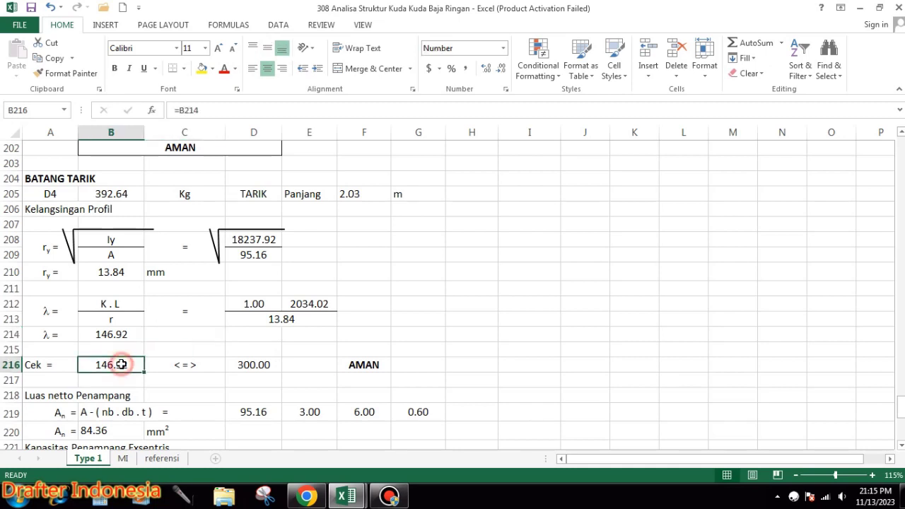
pyautogui.click(258, 365)
pyautogui.click(365, 364)
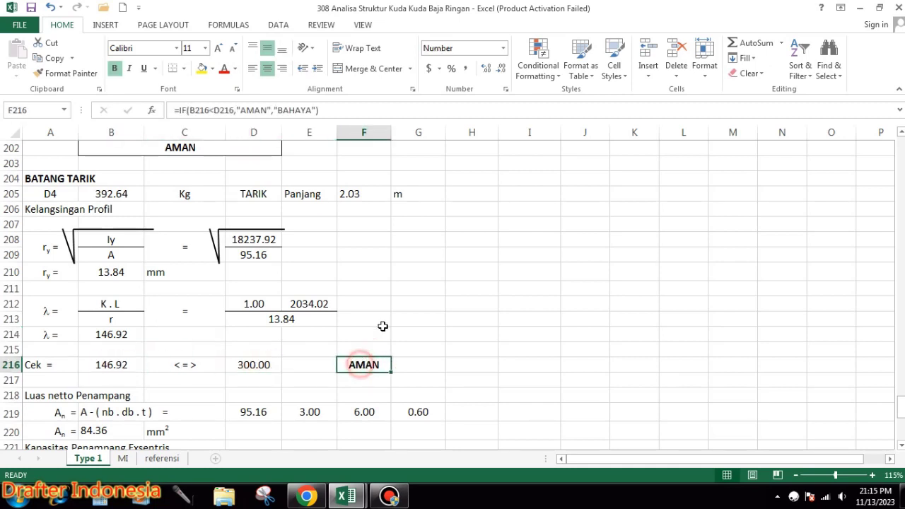
pyautogui.scroll(-2, 409, 259)
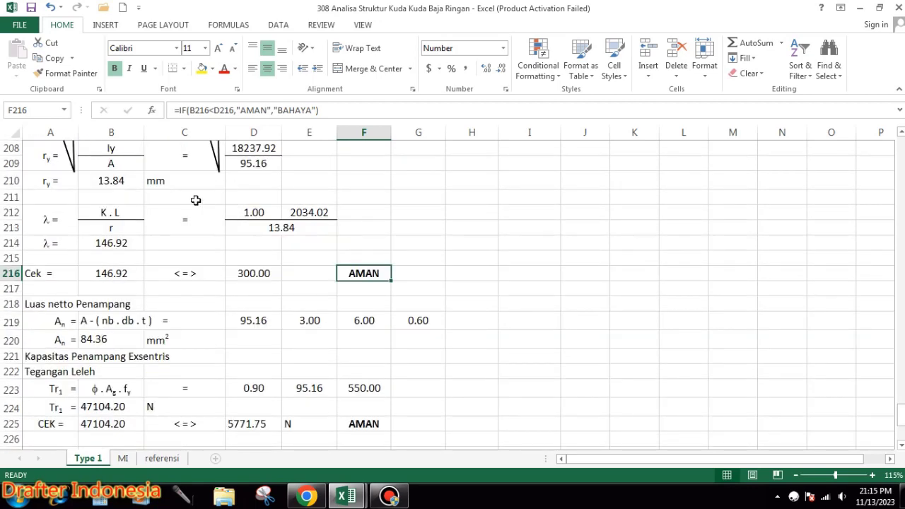
pyautogui.scroll(2, 306, 322)
pyautogui.scroll(2, 304, 318)
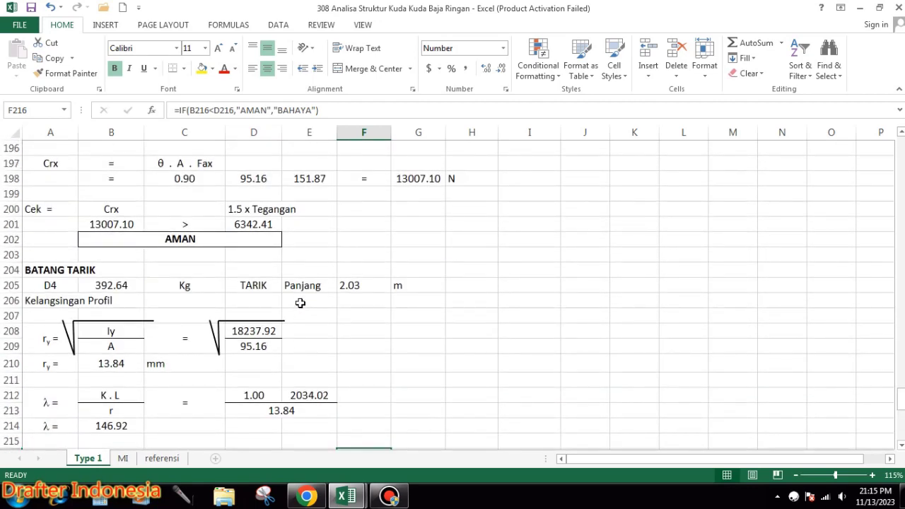
pyautogui.scroll(-4, 301, 315)
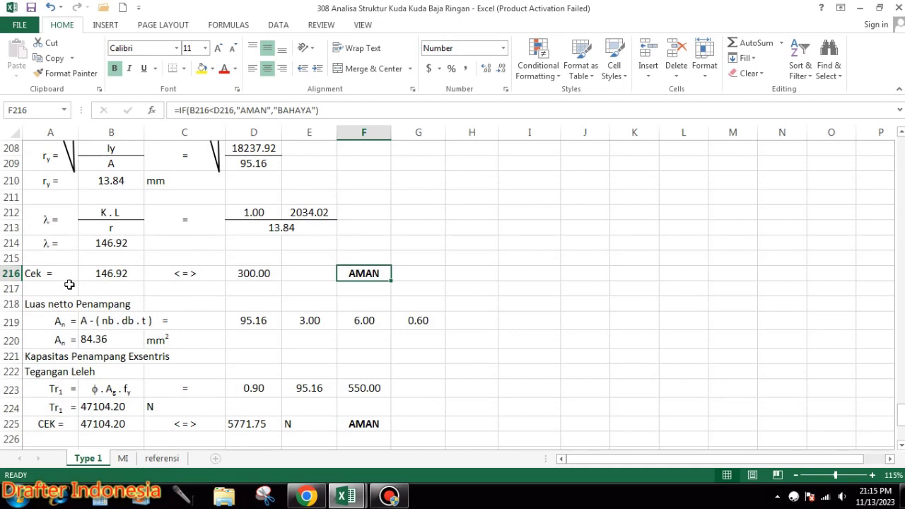
# - Verify the net area formula: gross 95.16, 3 bolts, 6.00 hole, 0.60 thickness giving 84.36 mm²
pyautogui.click(27, 304)
pyautogui.click(62, 324)
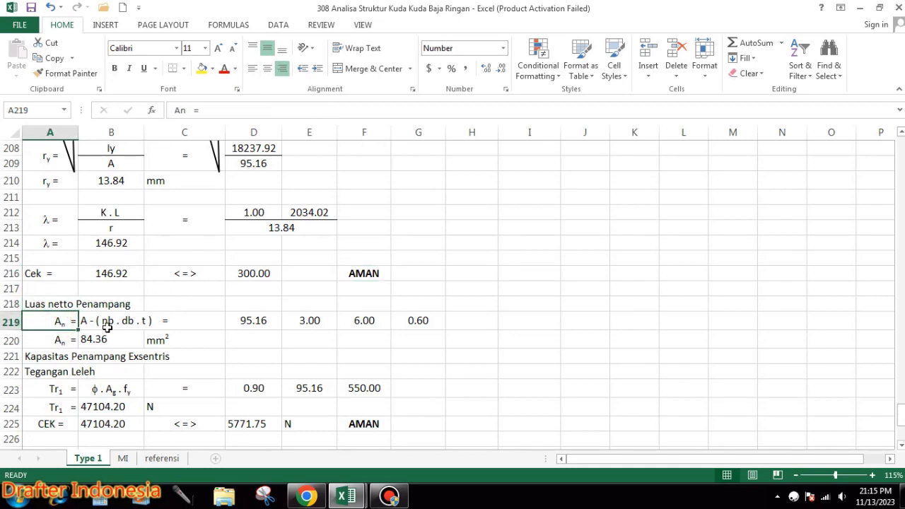
pyautogui.click(106, 324)
pyautogui.click(259, 319)
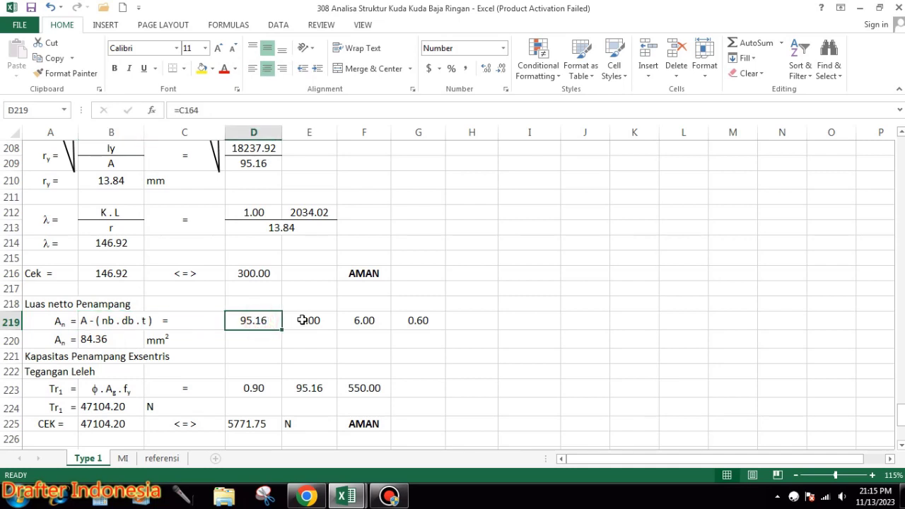
pyautogui.click(304, 320)
pyautogui.click(362, 320)
pyautogui.click(415, 320)
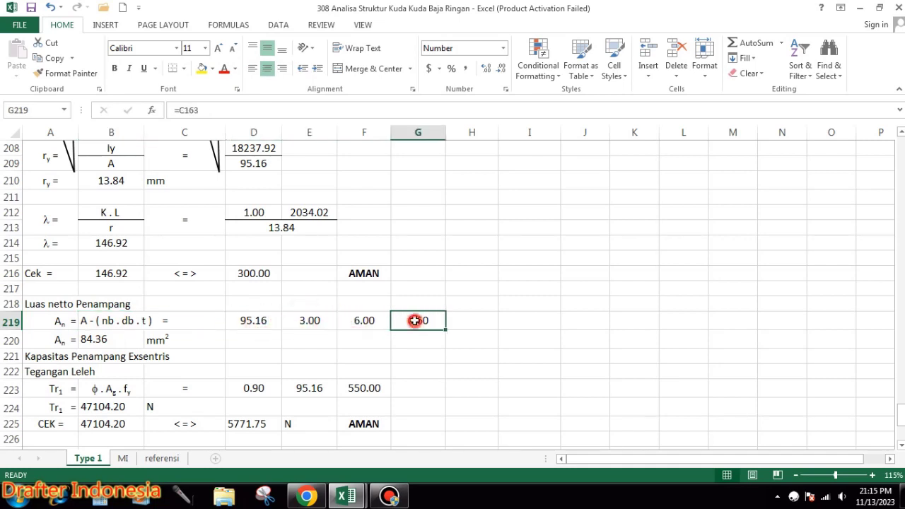
pyautogui.click(60, 339)
pyautogui.click(97, 340)
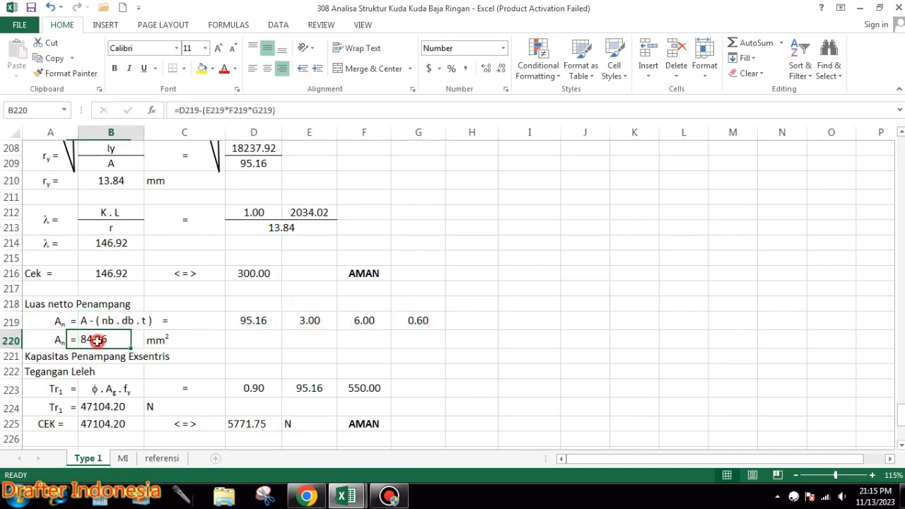
pyautogui.click(151, 340)
# - Check the yield capacity 0.90 × 95.16 × 550.00 = 47104.20 against the 5771.75 factored load
pyautogui.scroll(-2, 282, 246)
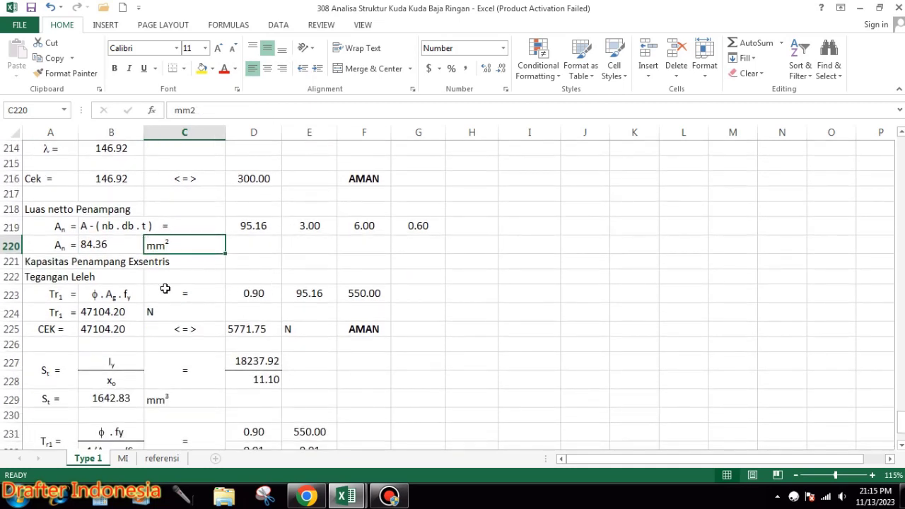
pyautogui.click(63, 276)
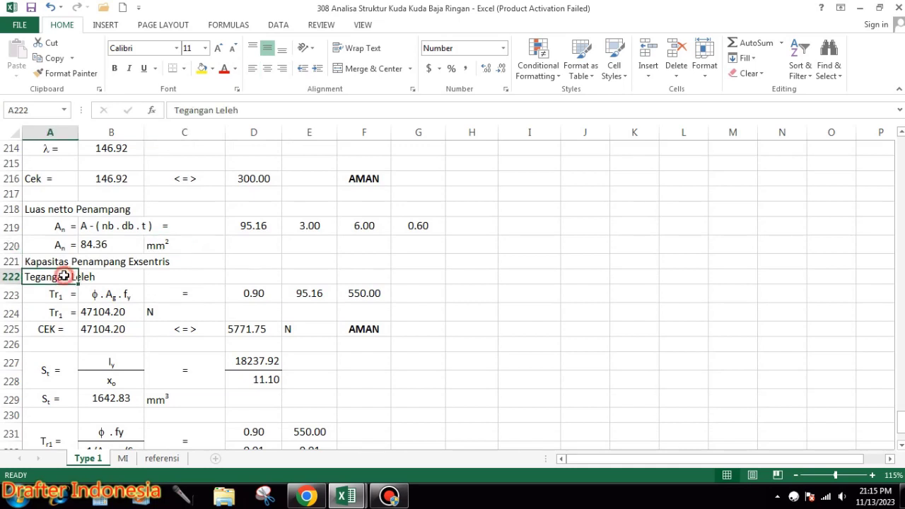
pyautogui.click(63, 294)
pyautogui.click(111, 295)
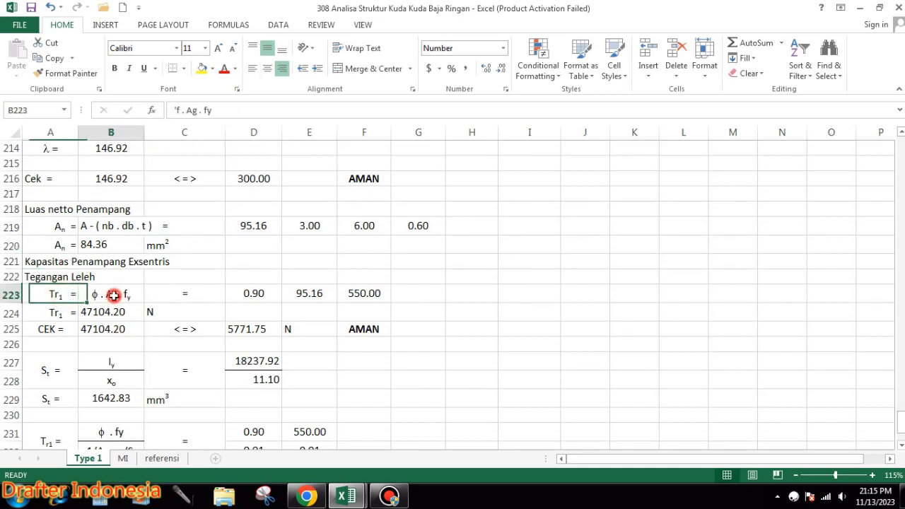
pyautogui.click(261, 298)
pyautogui.click(311, 295)
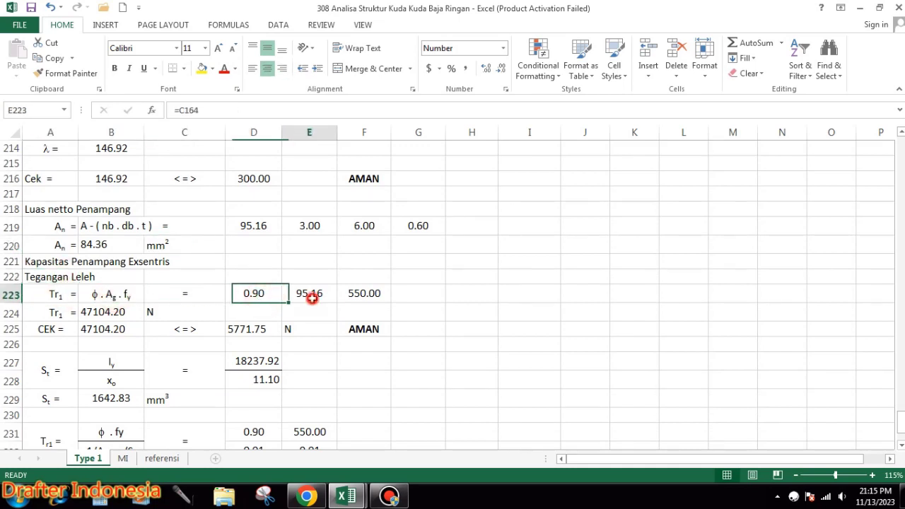
pyautogui.click(359, 295)
pyautogui.click(99, 311)
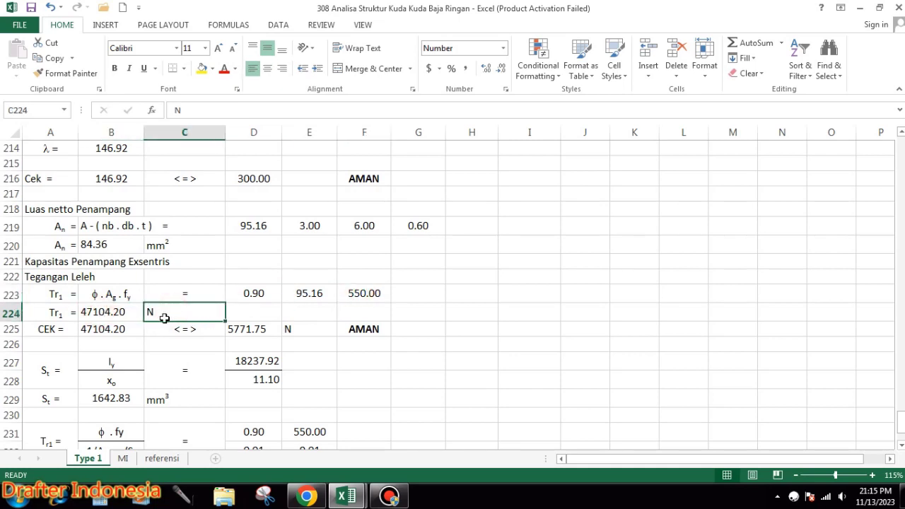
pyautogui.click(109, 330)
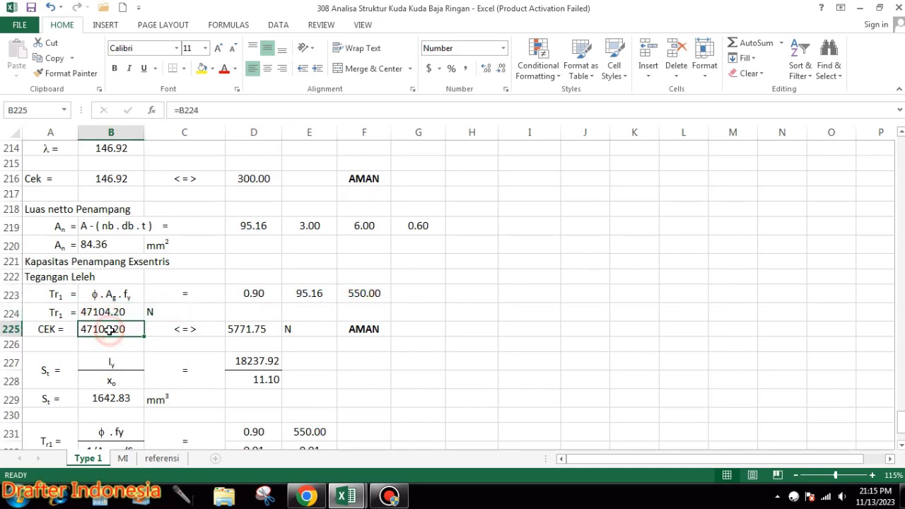
pyautogui.click(204, 329)
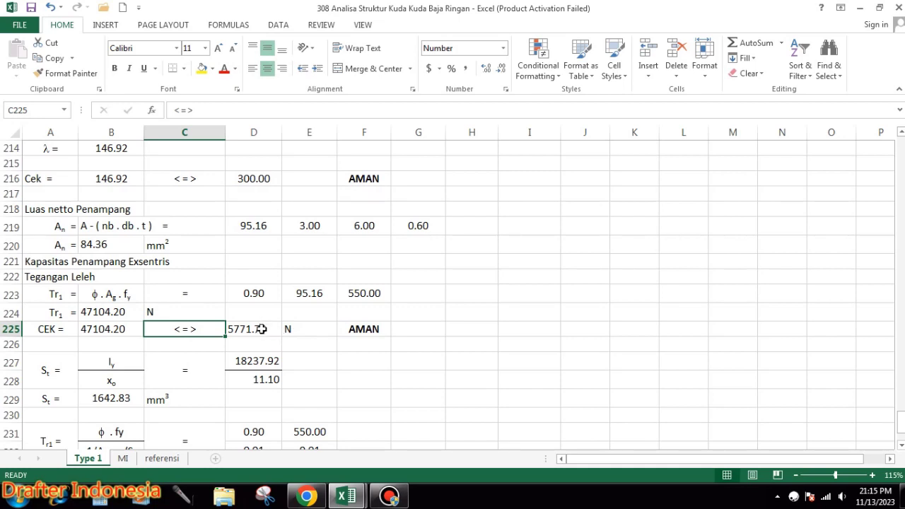
pyautogui.click(260, 329)
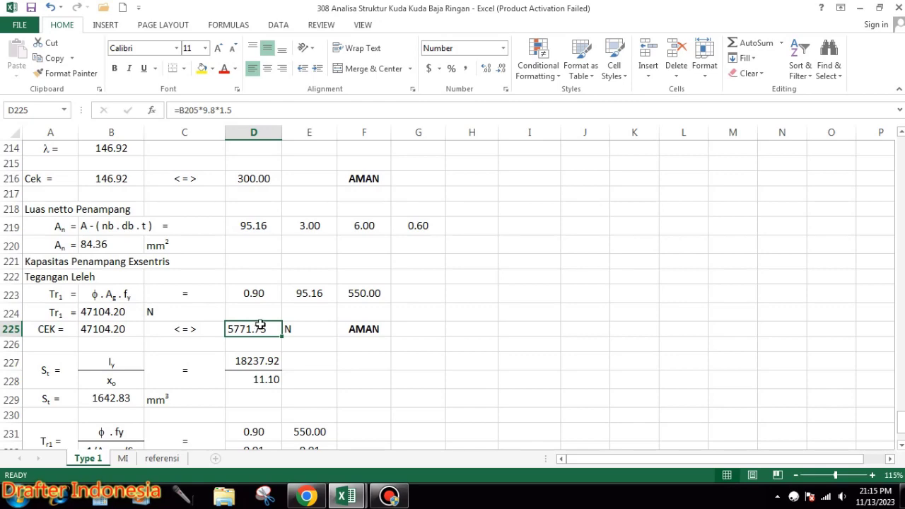
# - Confirm the N unit and the IF formula returning AMAN for the yield check
pyautogui.scroll(2, 260, 324)
pyautogui.scroll(1, 260, 325)
pyautogui.scroll(1, 260, 324)
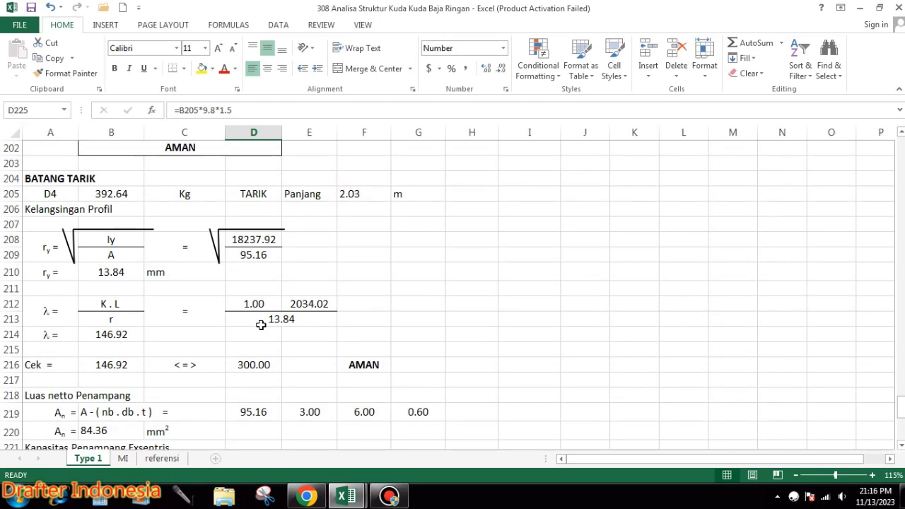
pyautogui.scroll(-2, 261, 325)
pyautogui.scroll(-2, 261, 326)
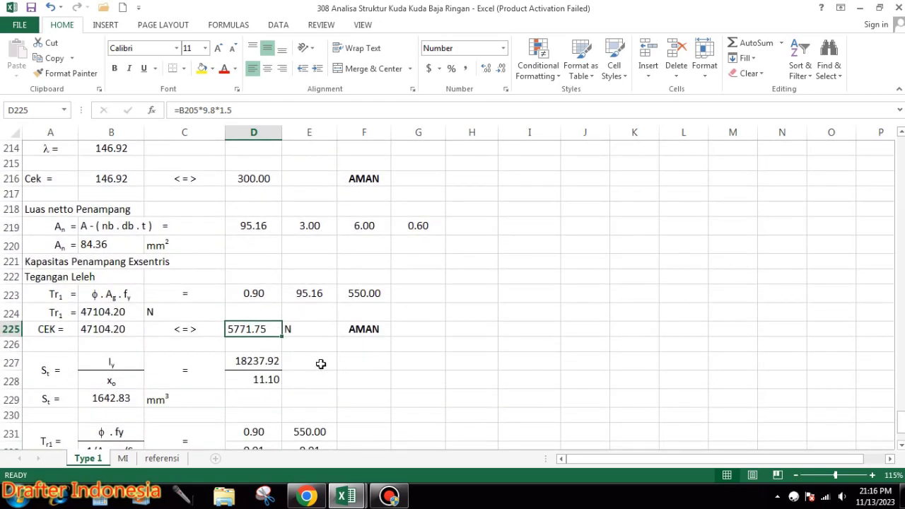
pyautogui.click(321, 329)
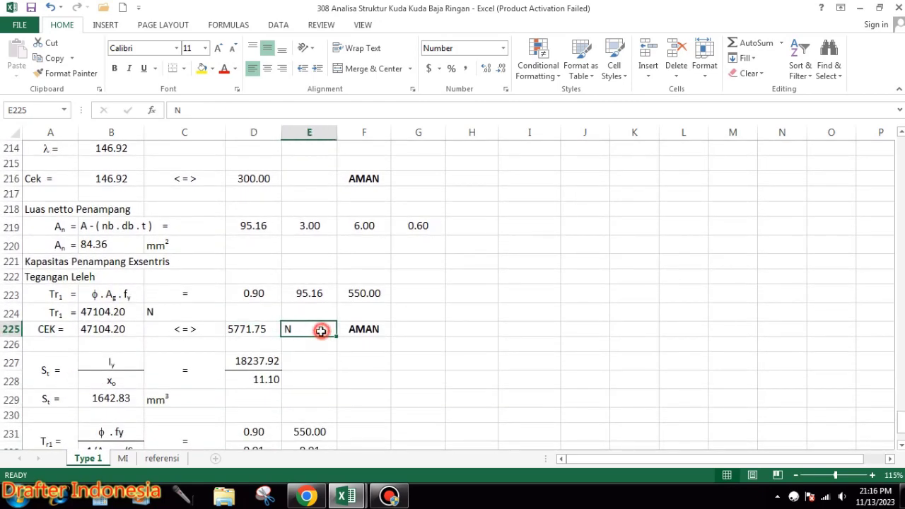
pyautogui.click(383, 327)
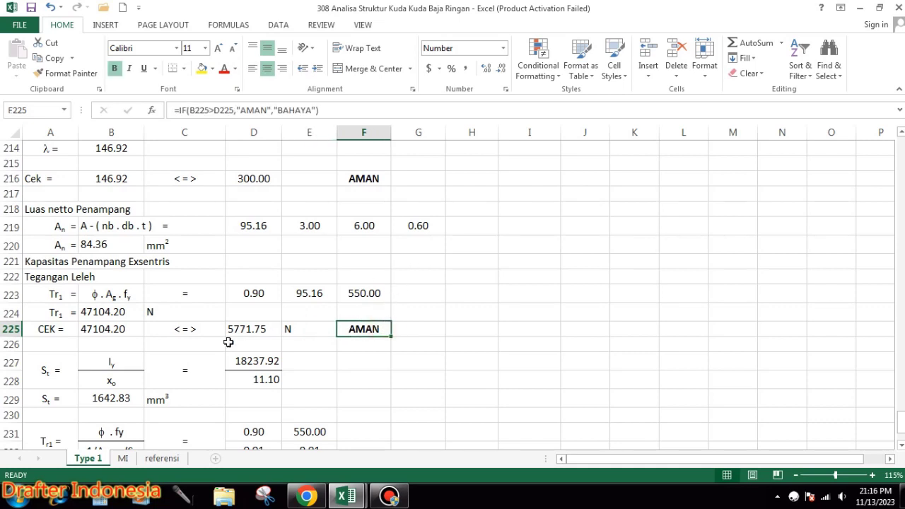
pyautogui.click(125, 361)
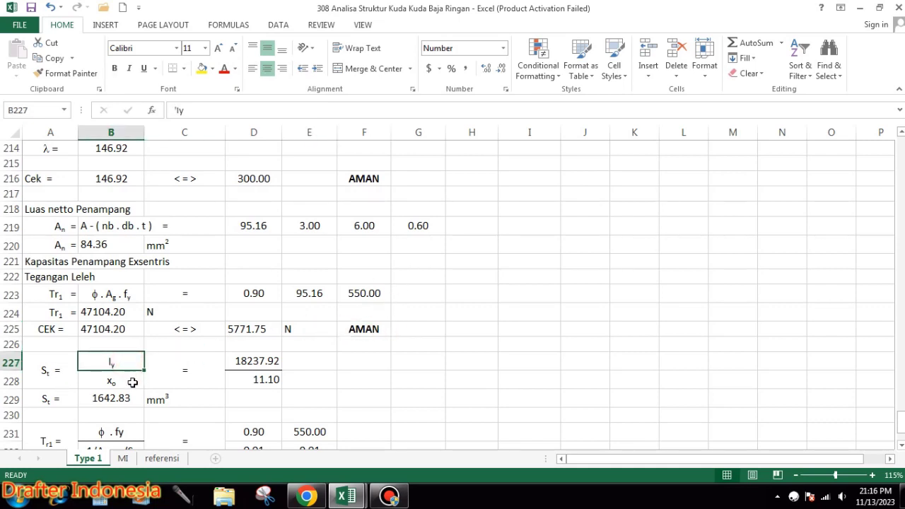
# - Check the section modulus St = 1642.83 mm³ from Iy 18237.92 and xo 11.10
pyautogui.click(131, 382)
pyautogui.scroll(-2, 232, 374)
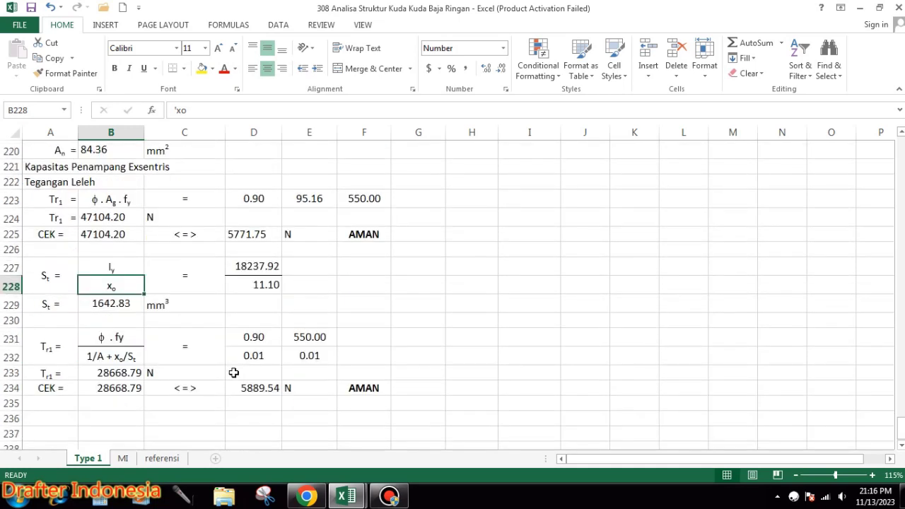
pyautogui.click(255, 262)
pyautogui.click(267, 285)
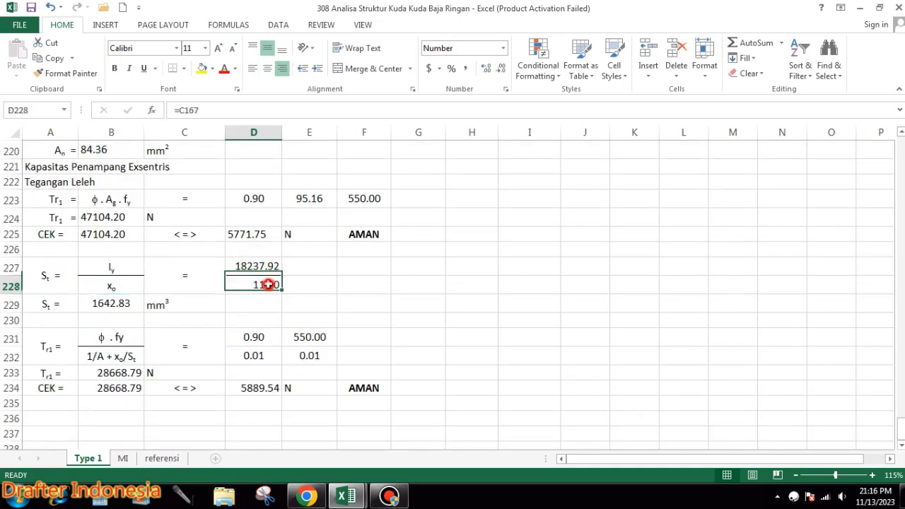
pyautogui.click(116, 302)
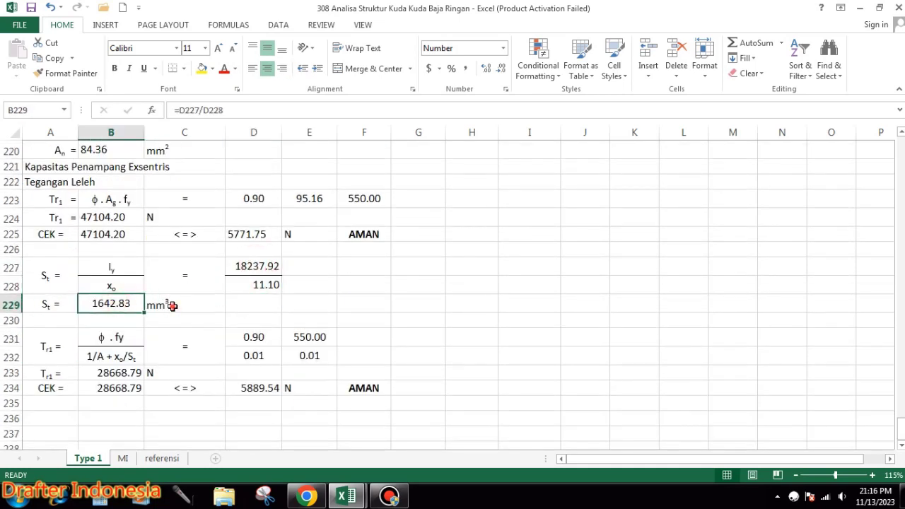
pyautogui.click(172, 305)
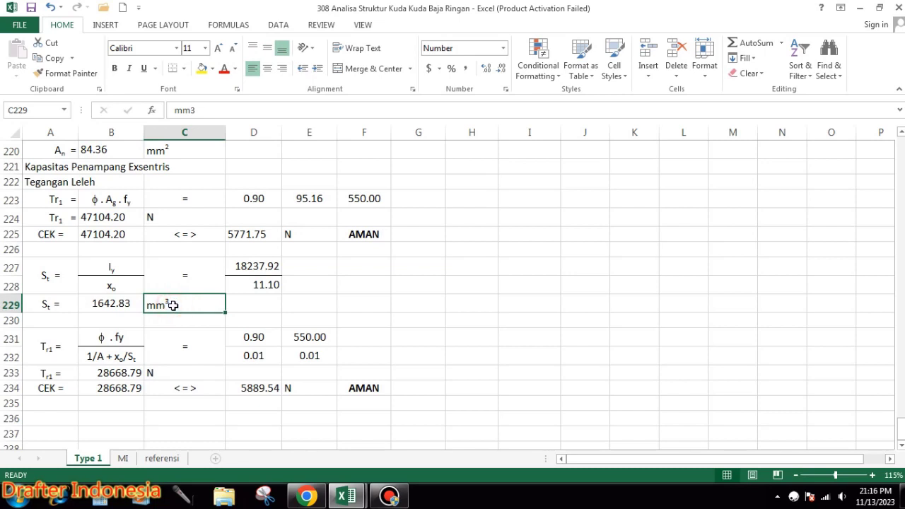
# - Review the eccentric capacity terms: φ 0.90, fy 550.00 and the two 0.01 denominators
pyautogui.click(126, 336)
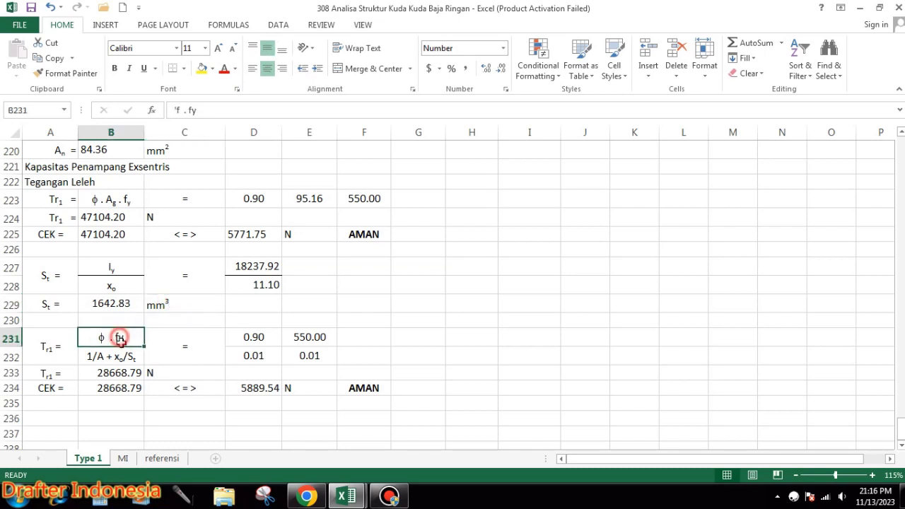
pyautogui.click(126, 359)
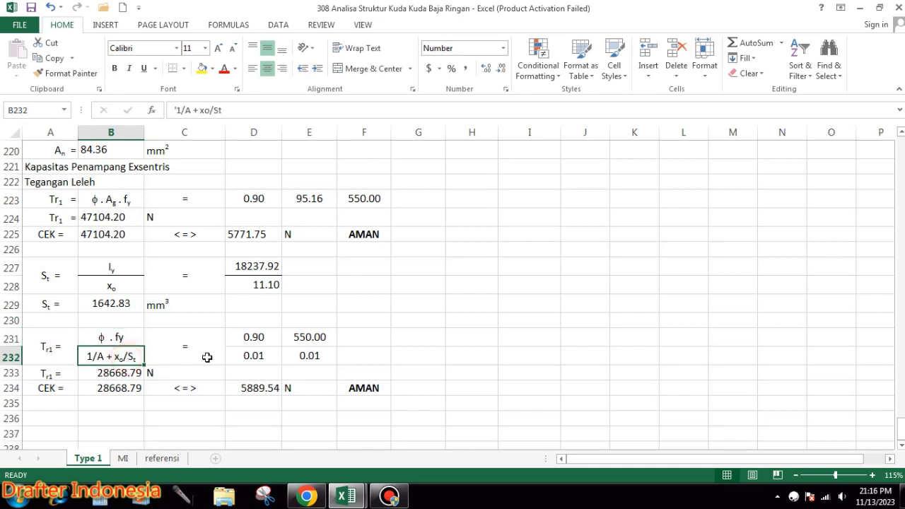
pyautogui.click(261, 334)
pyautogui.click(309, 336)
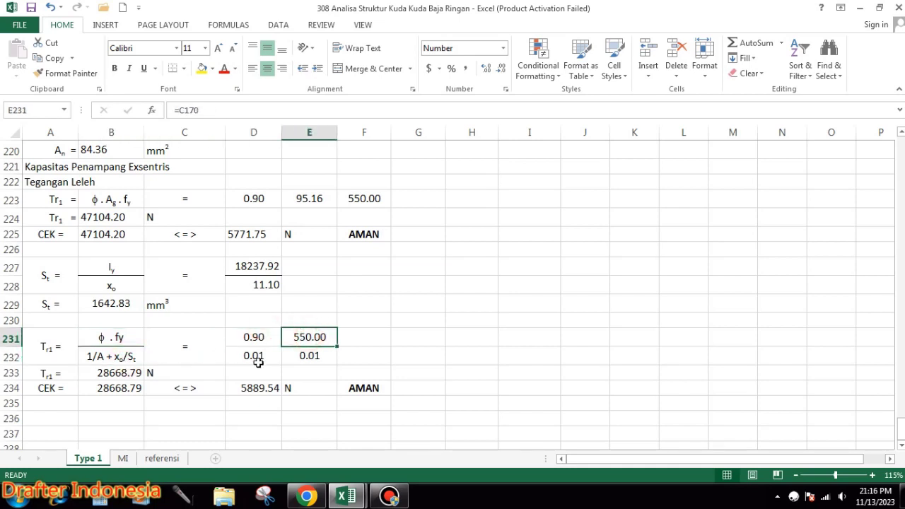
pyautogui.click(259, 353)
pyautogui.click(304, 354)
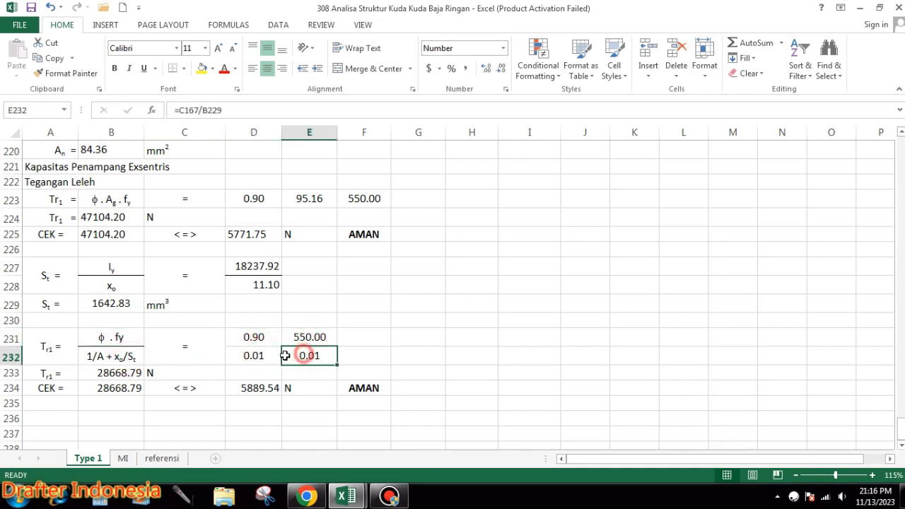
# - Add a thin solid top border above the two 0.01 denominator cells as a fraction line
pyautogui.moveTo(267, 353); pyautogui.dragTo(303, 351)
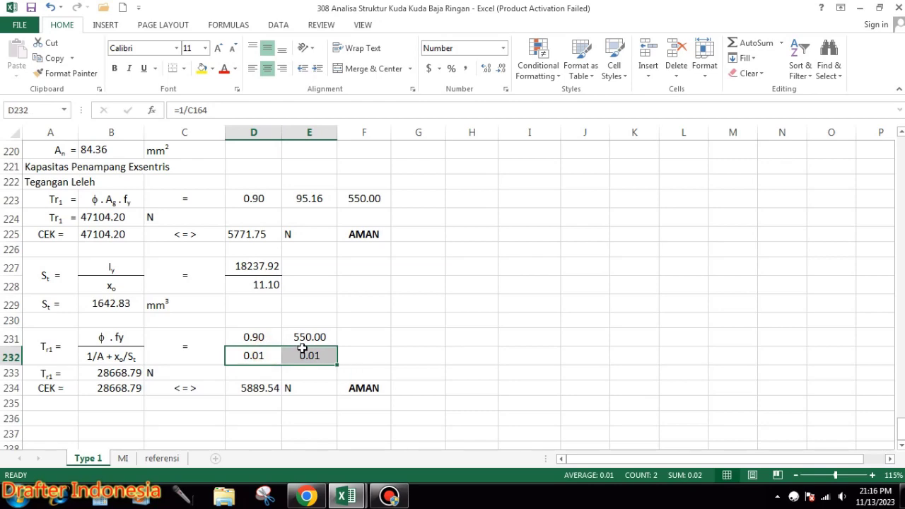
pyautogui.hotkey('ctrl', '1')
pyautogui.click(413, 66)
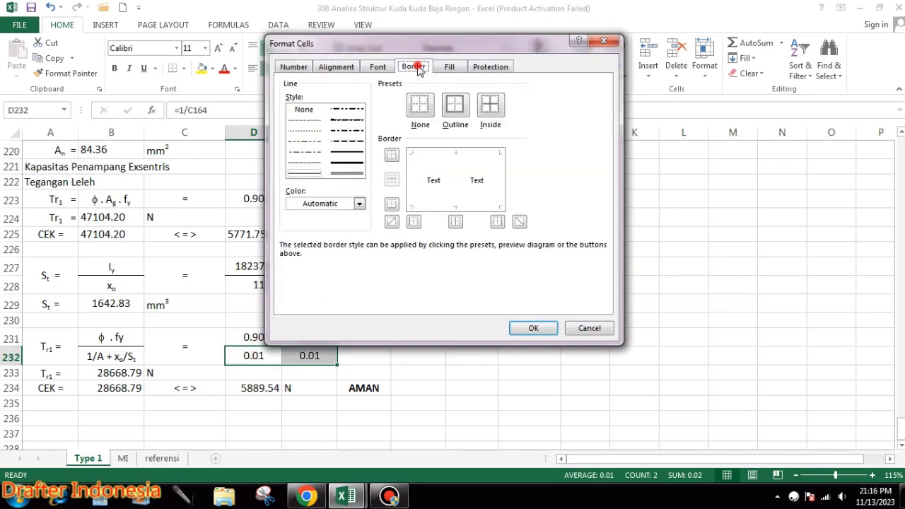
pyautogui.click(311, 172)
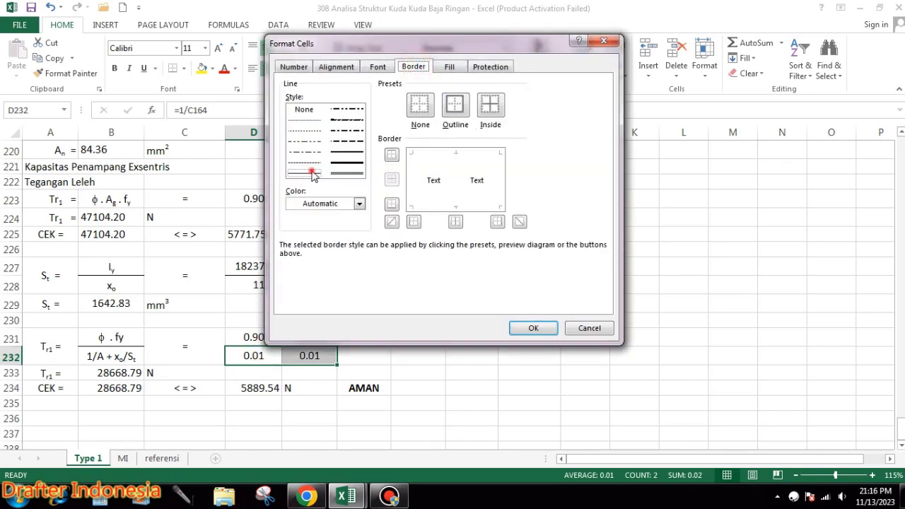
pyautogui.click(488, 152)
pyautogui.click(533, 328)
pyautogui.click(463, 387)
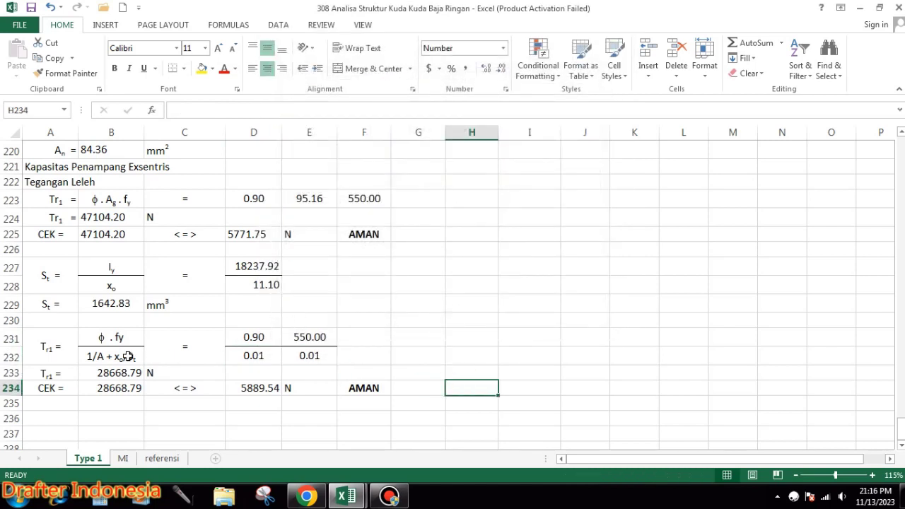
# - Verify the 28668.79 N capacity against the 5889.54 N force and the IF formula returning AMAN
pyautogui.click(107, 370)
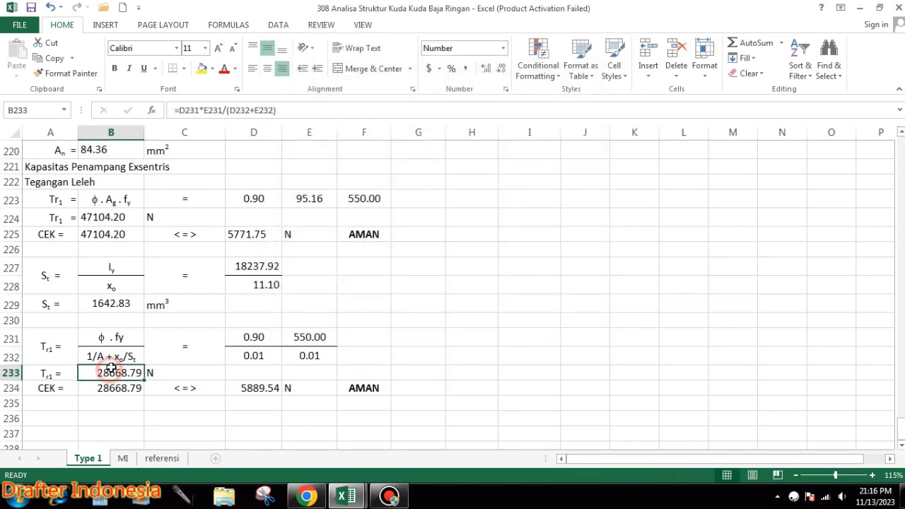
pyautogui.click(154, 370)
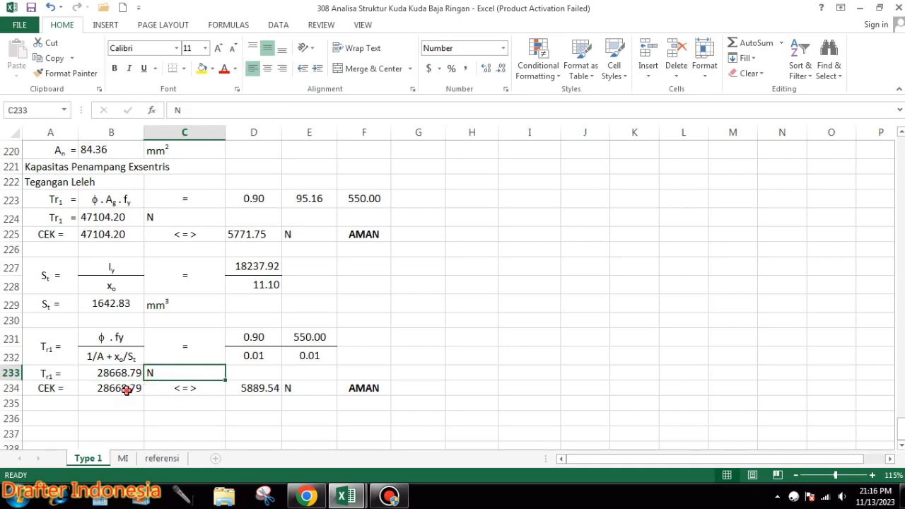
pyautogui.click(126, 391)
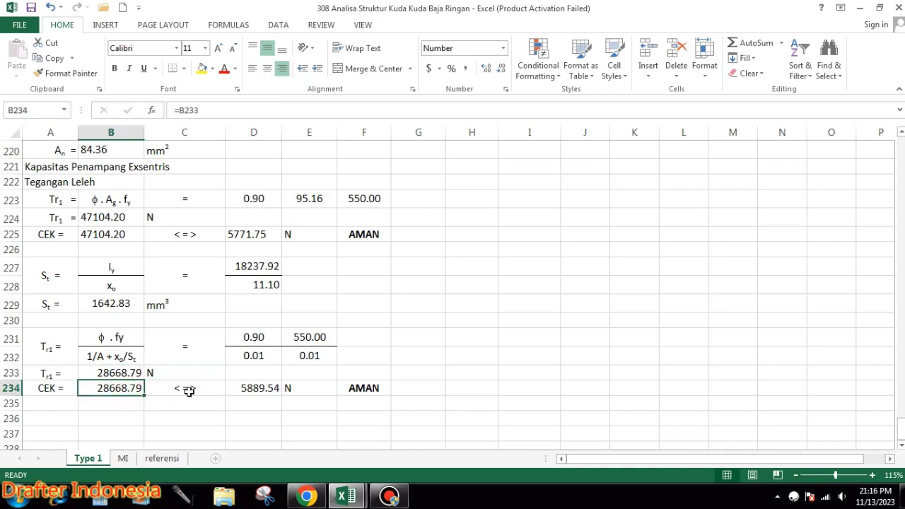
pyautogui.click(188, 390)
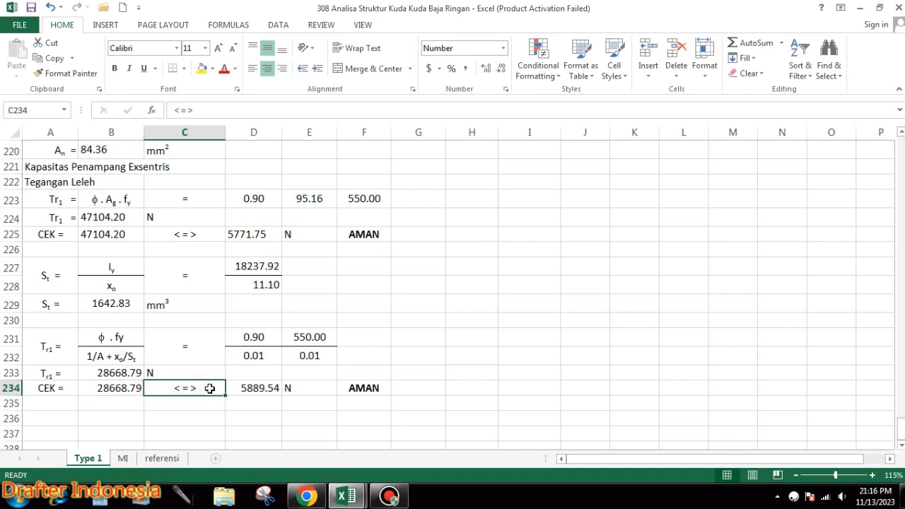
pyautogui.click(267, 389)
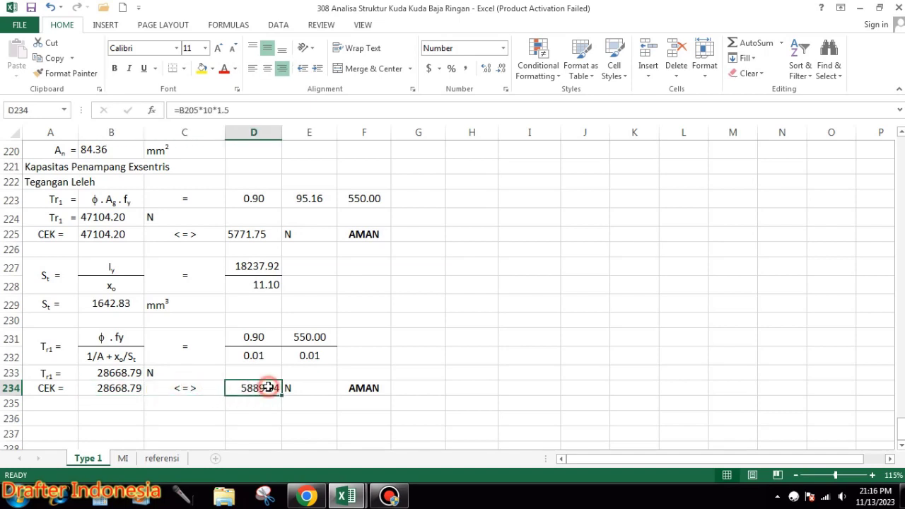
pyautogui.click(302, 389)
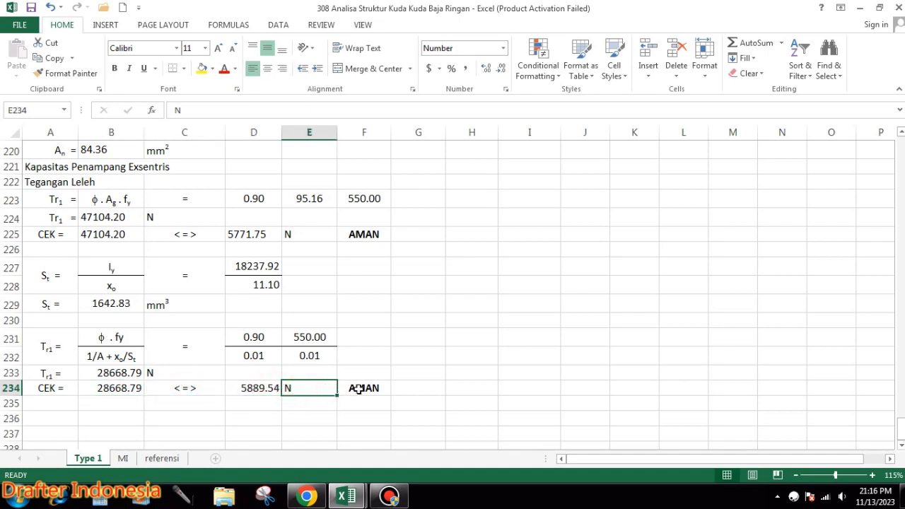
pyautogui.click(359, 389)
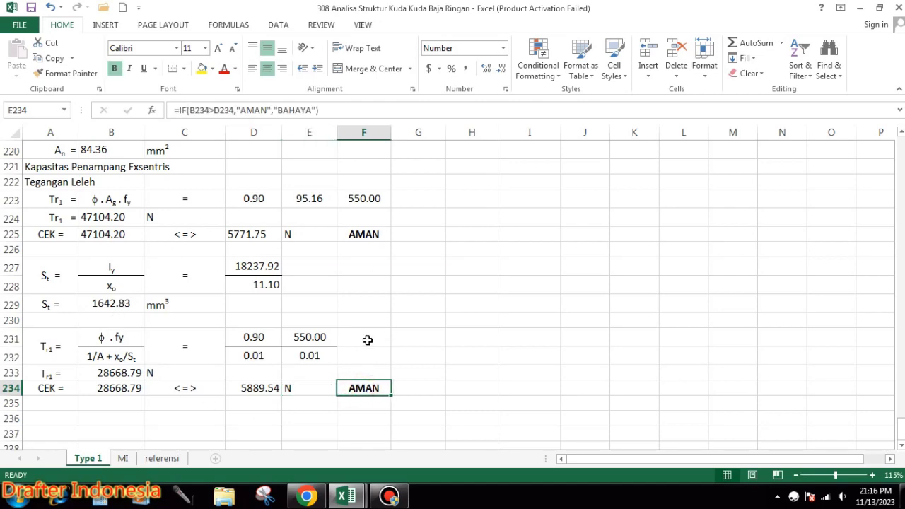
# - Scroll the Type 1 sheet back to row 1, showing the ANALISA STRUKTUR KUDA KUDA BAJA RINGAN title and truss diagram
pyautogui.scroll(-2, 325, 293)
pyautogui.scroll(2, 329, 295)
pyautogui.scroll(3, 269, 338)
pyautogui.scroll(6, 273, 339)
pyautogui.scroll(2, 273, 340)
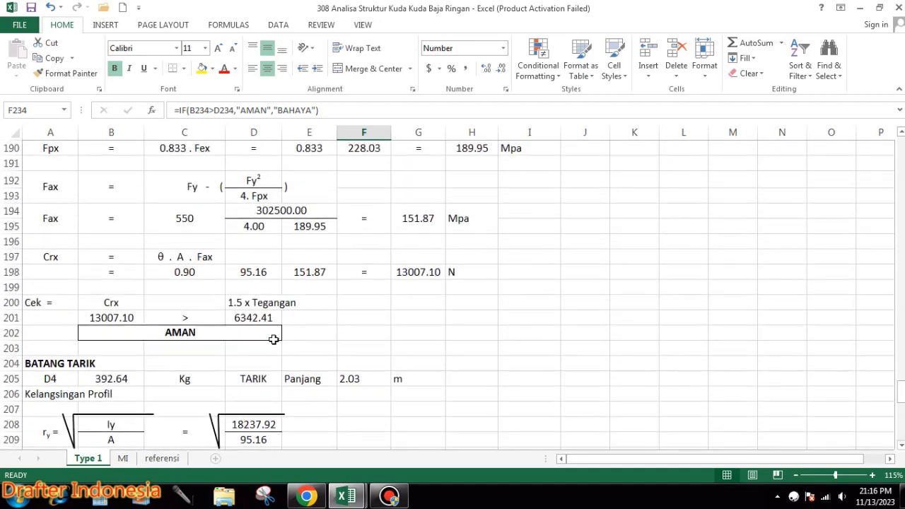
pyautogui.scroll(5, 273, 339)
pyautogui.scroll(5, 273, 340)
pyautogui.scroll(6, 273, 340)
pyautogui.scroll(6, 273, 340)
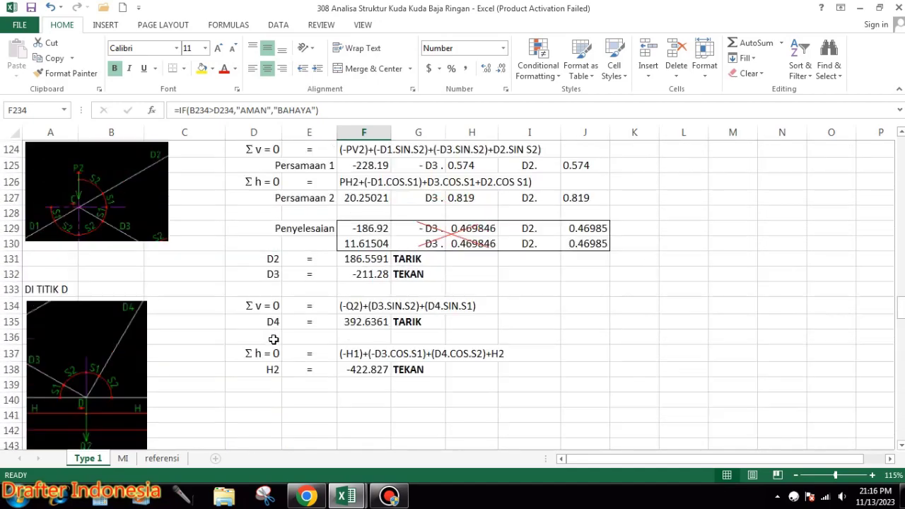
pyautogui.scroll(5, 274, 340)
pyautogui.scroll(3, 273, 340)
pyautogui.scroll(3, 273, 340)
pyautogui.scroll(5, 274, 340)
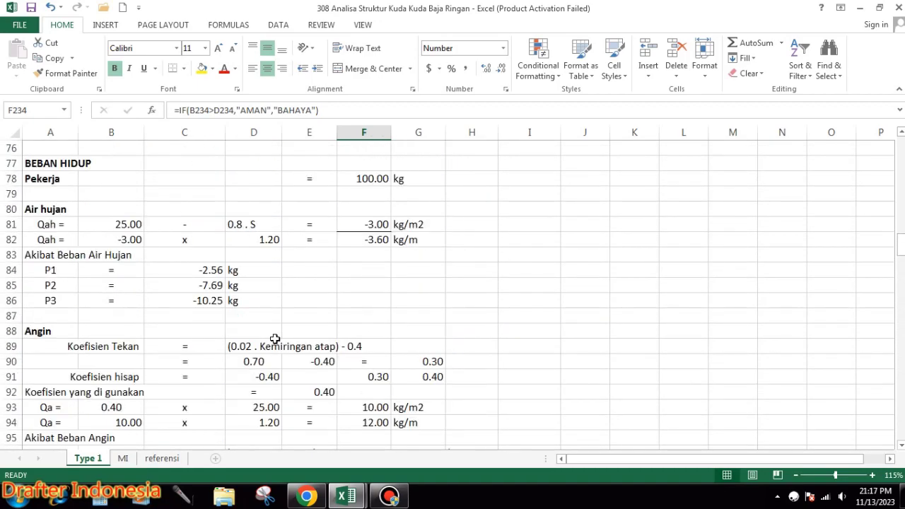
pyautogui.scroll(5, 274, 339)
pyautogui.scroll(6, 275, 339)
pyautogui.scroll(6, 276, 338)
pyautogui.scroll(4, 279, 338)
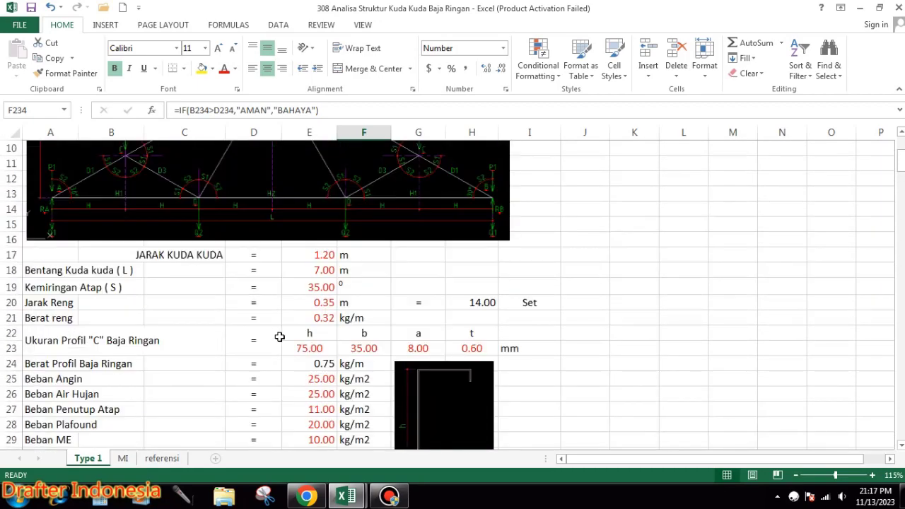
pyautogui.scroll(4, 282, 337)
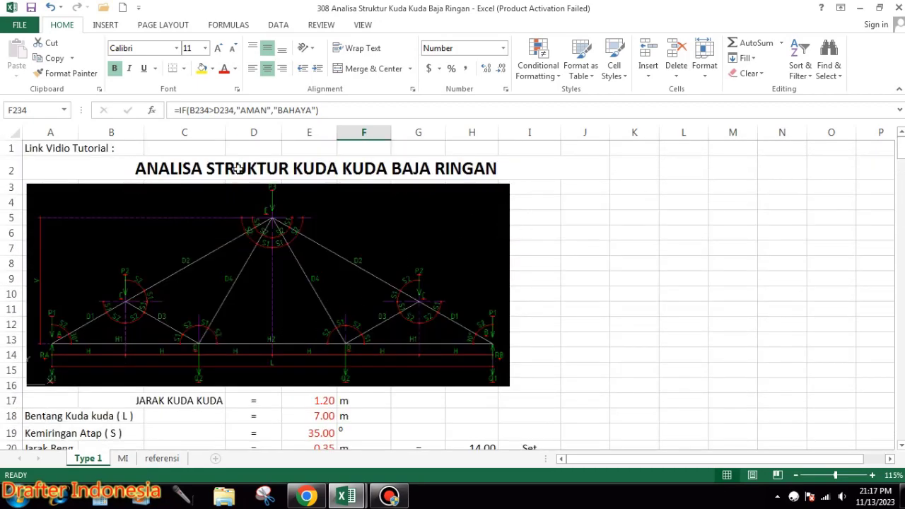